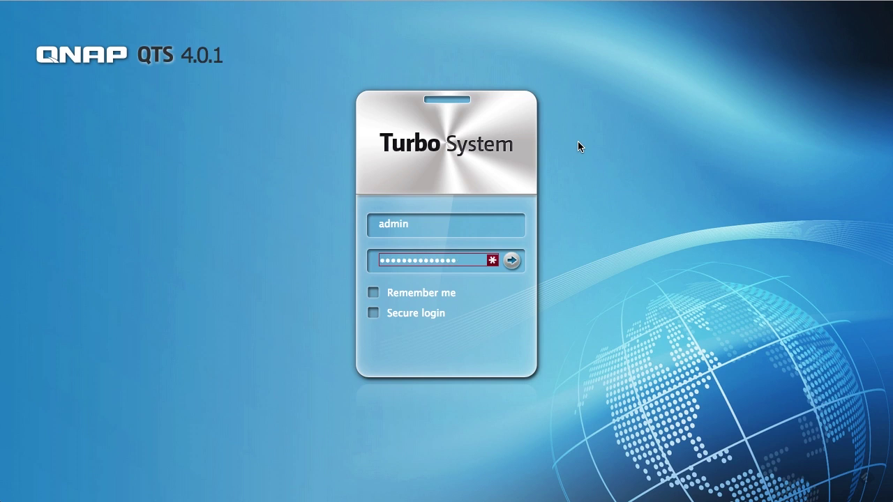
Sign in to the NAS as admin from the Turbo System login card
{"action": "left_click", "coordinate": [513, 263]}
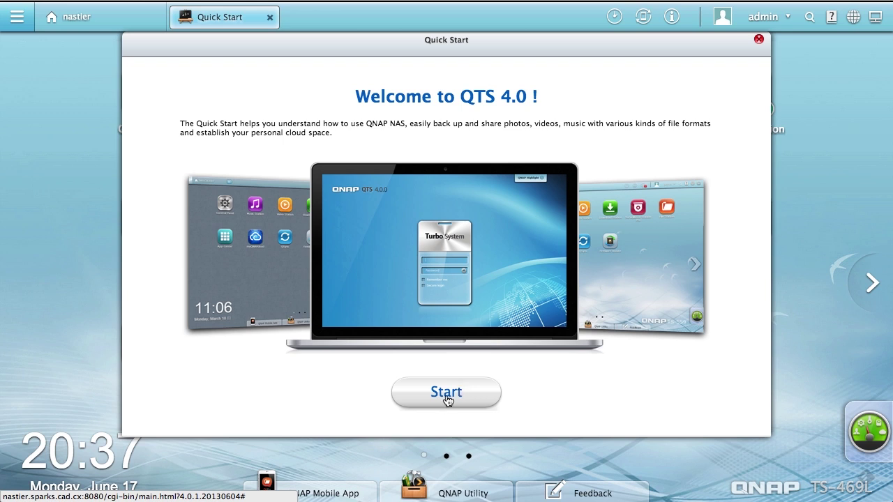
Start Quick Start and page forward past multimedia to the DLNA home theater page
{"action": "left_click", "coordinate": [451, 398]}
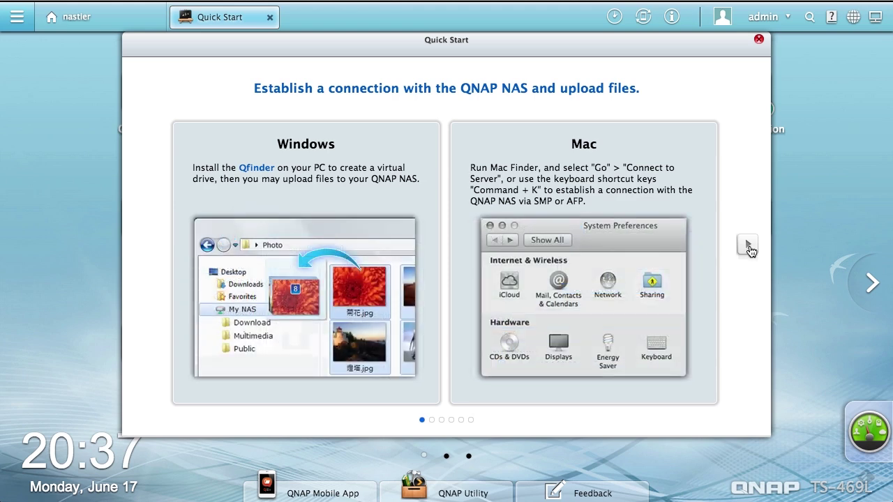
{"action": "left_click", "coordinate": [748, 246]}
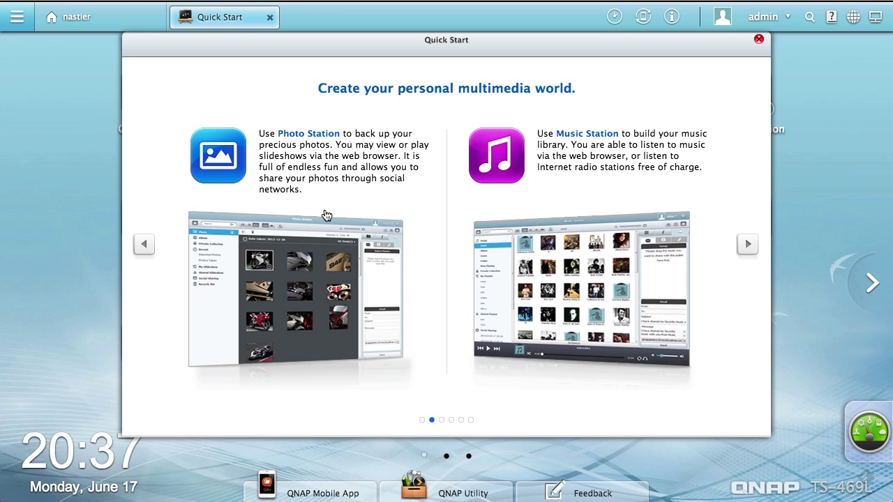
{"action": "left_click", "coordinate": [749, 246]}
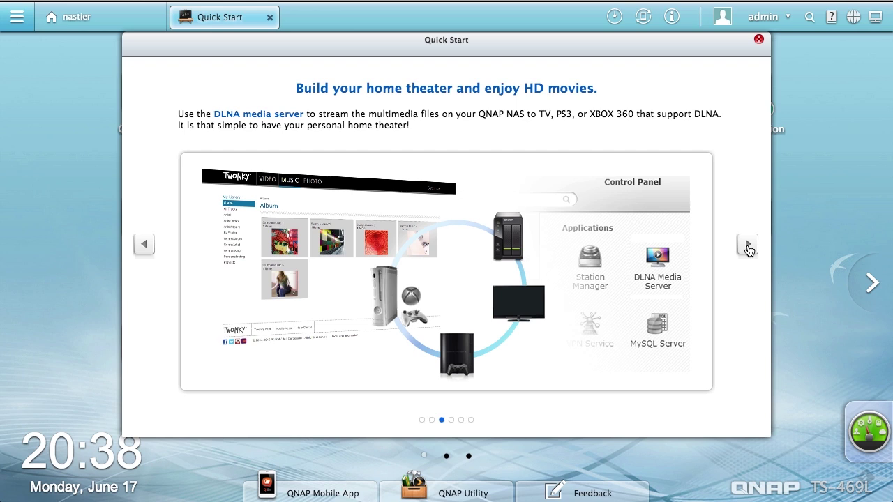
Page through the myQNAPcloud, Qsync and App Center pages, then finish the guide
{"action": "left_click", "coordinate": [748, 246]}
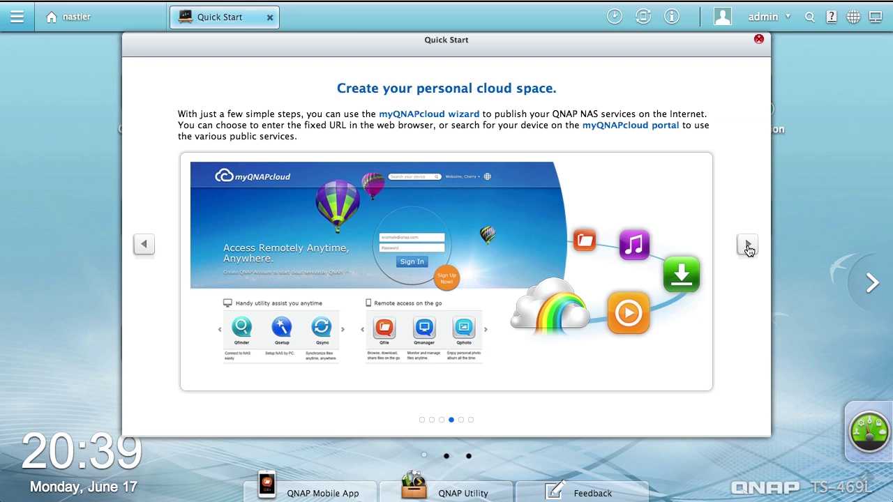
{"action": "left_click", "coordinate": [748, 245]}
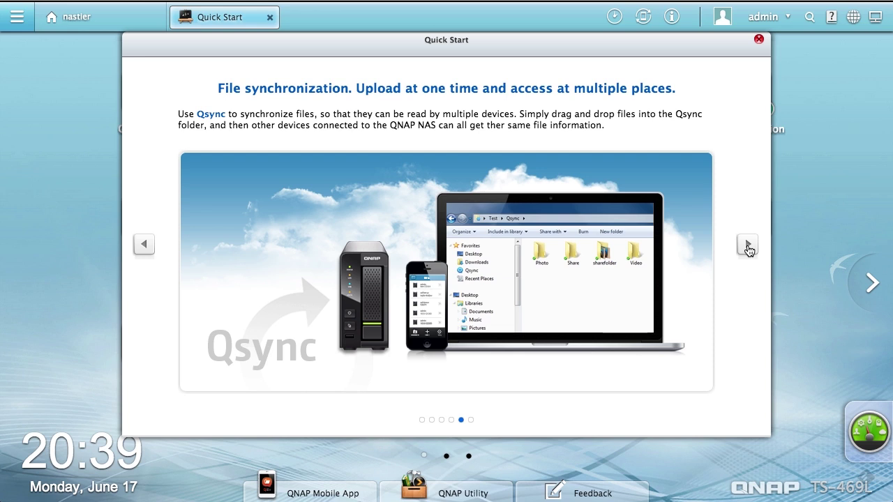
{"action": "left_click", "coordinate": [748, 245]}
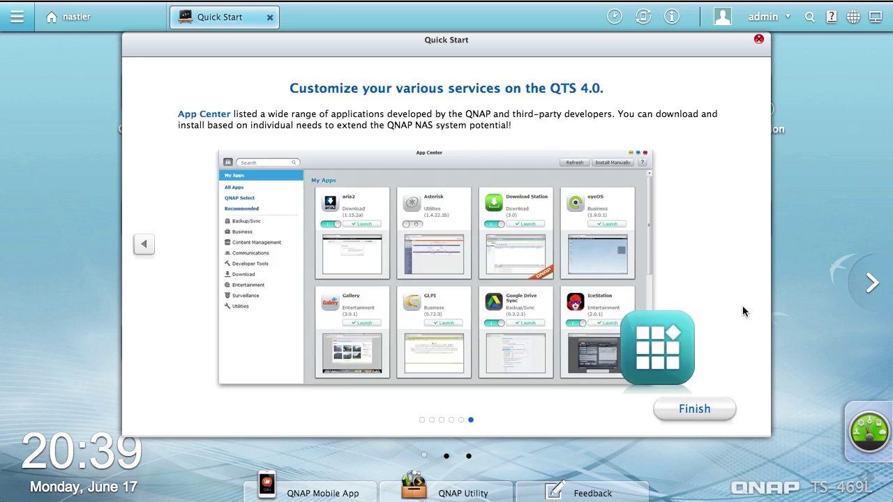
{"action": "left_click", "coordinate": [692, 411]}
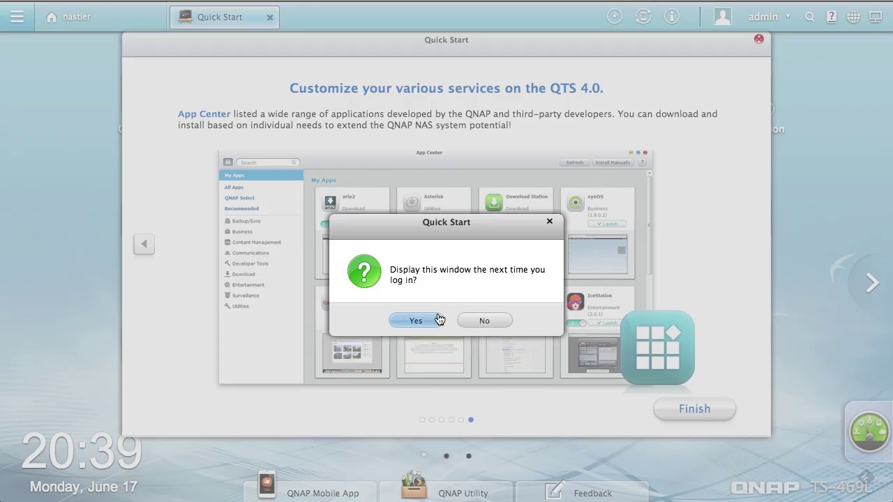
Decline showing Quick Start at next login and open Control Panel's General Settings
{"action": "left_click", "coordinate": [485, 323]}
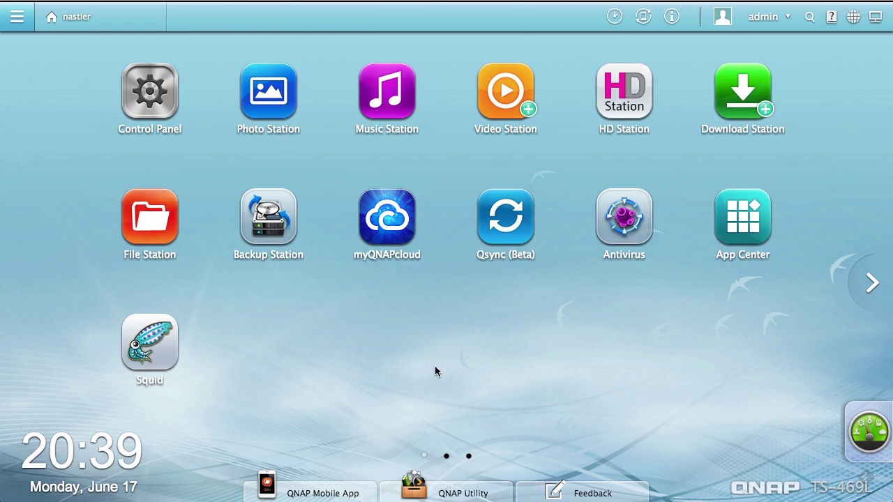
{"action": "left_click", "coordinate": [157, 89]}
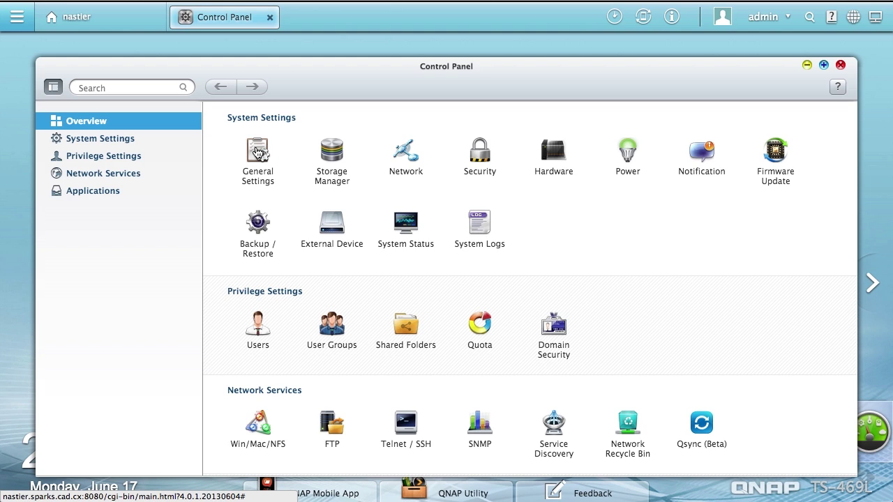
{"action": "left_click", "coordinate": [257, 152]}
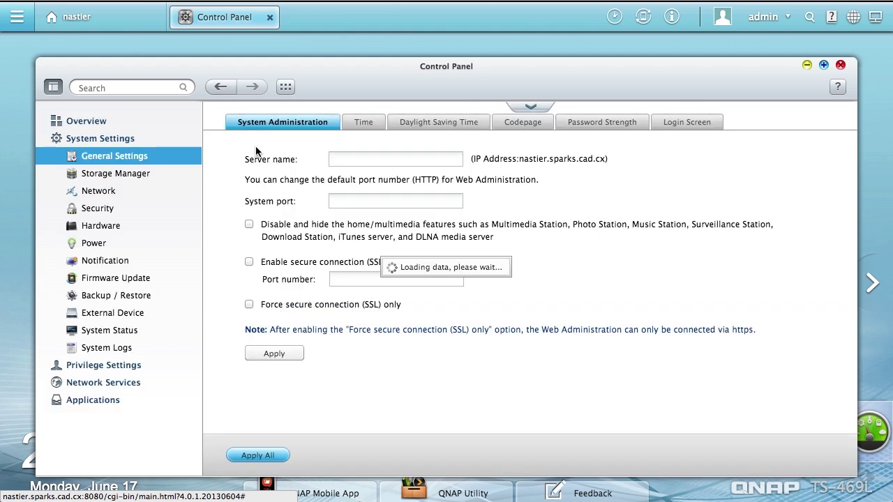
Browse the Time, Daylight Saving, Codepage, Password Strength and Login Screen tabs, then open Storage Manager
{"action": "left_click", "coordinate": [375, 129]}
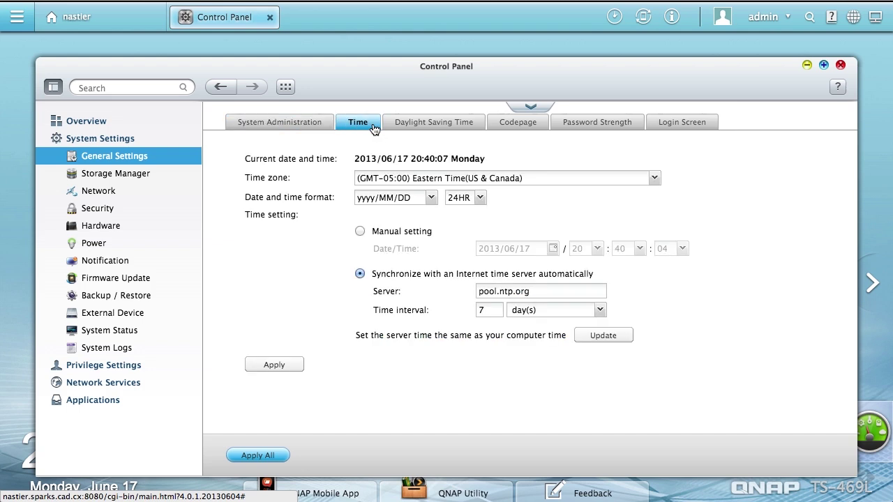
{"action": "left_click", "coordinate": [442, 132]}
{"action": "left_click", "coordinate": [520, 130]}
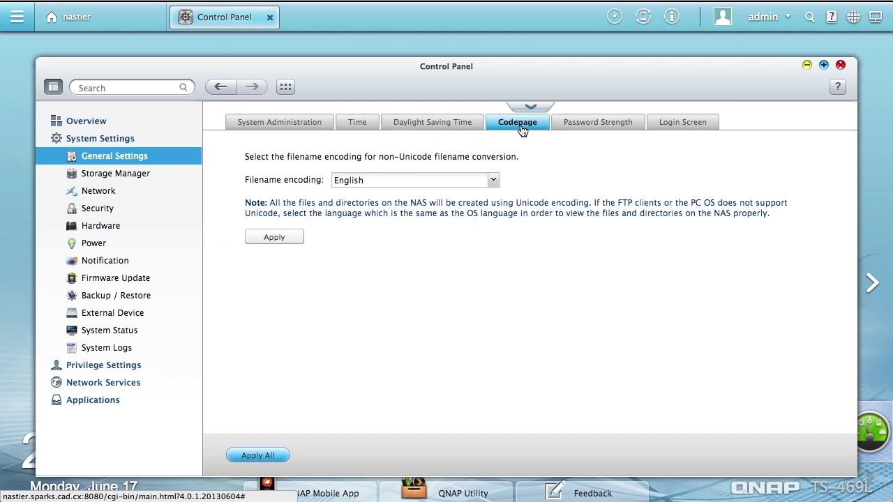
{"action": "left_click", "coordinate": [586, 130]}
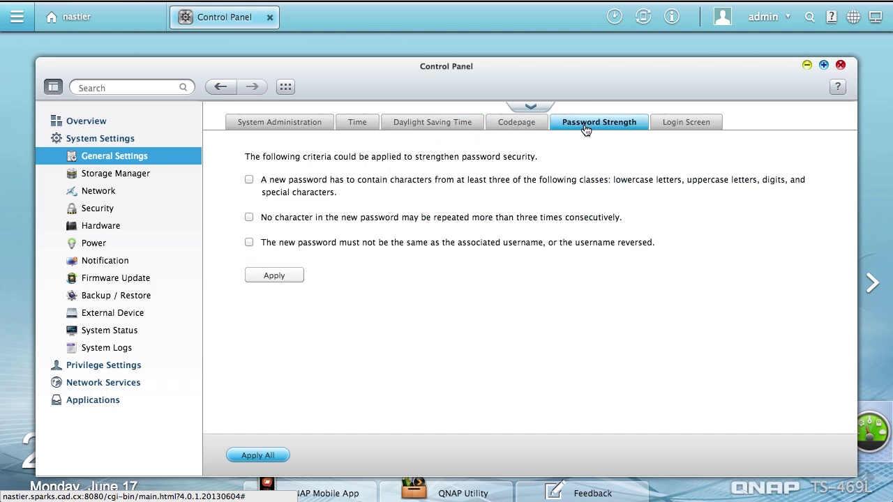
{"action": "left_click", "coordinate": [677, 123]}
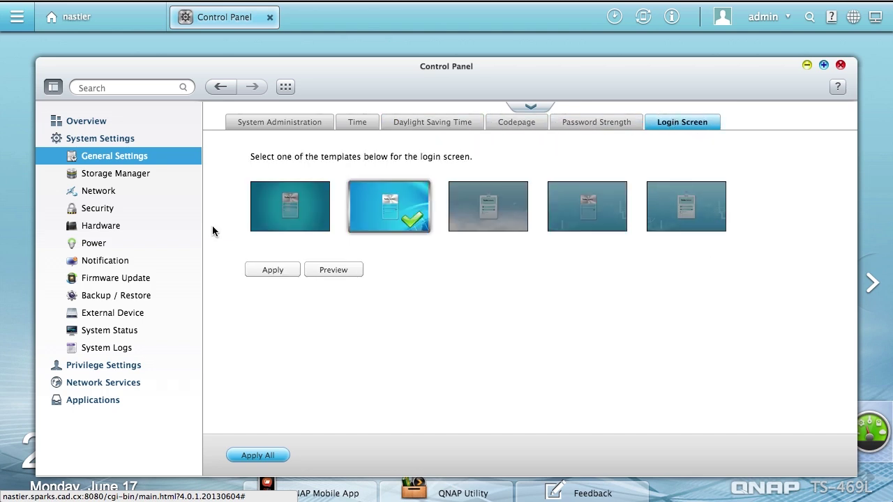
{"action": "left_click", "coordinate": [125, 176]}
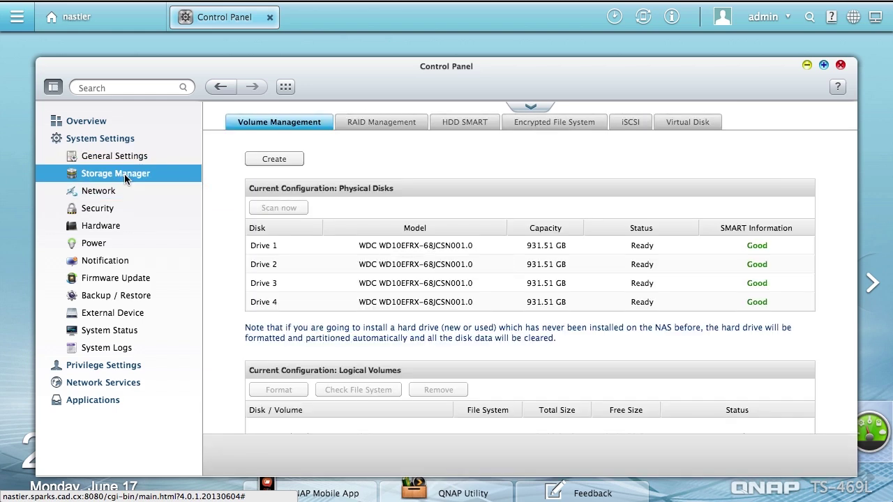
Look over the volume list, then the RAID Management and HDD SMART tabs
{"action": "scroll", "coordinate": [360, 314], "scroll_direction": "down", "scroll_amount": 2}
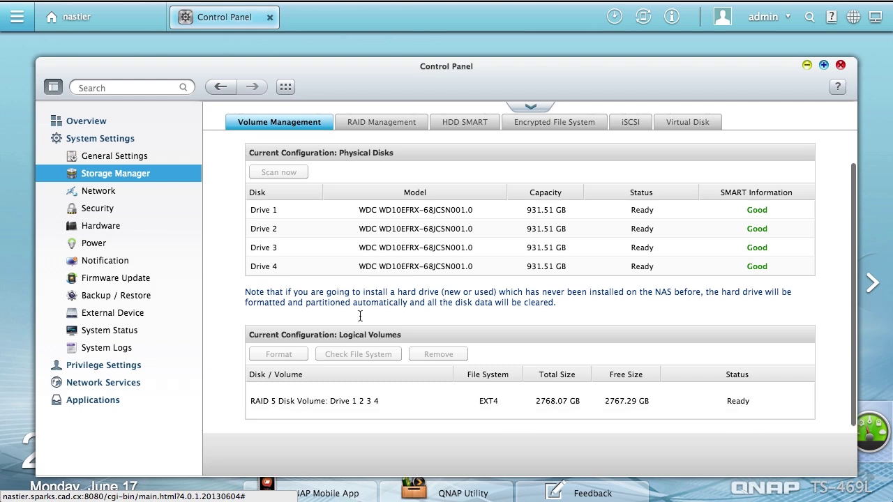
{"action": "scroll", "coordinate": [360, 316], "scroll_direction": "up", "scroll_amount": 1}
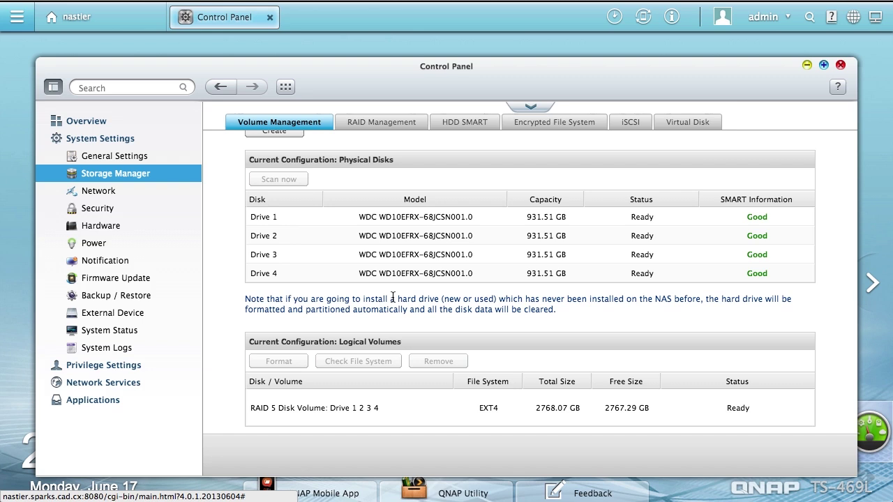
{"action": "scroll", "coordinate": [393, 298], "scroll_direction": "up", "scroll_amount": 2}
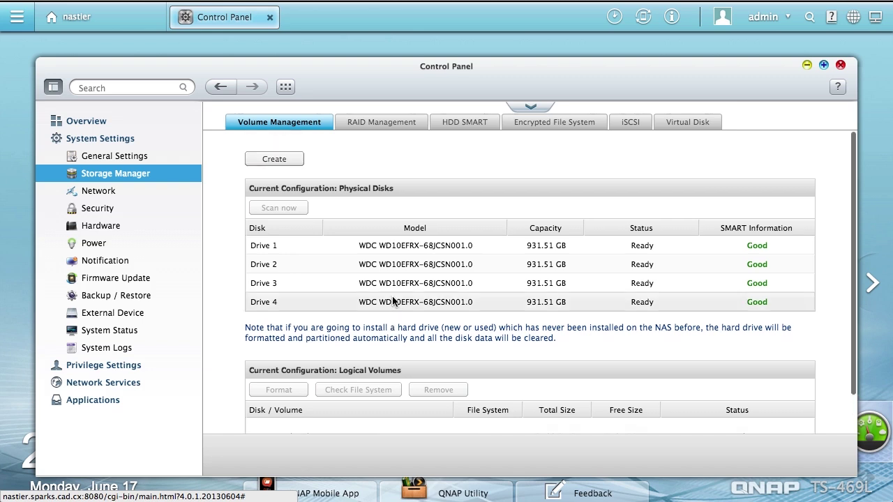
{"action": "left_click", "coordinate": [389, 125]}
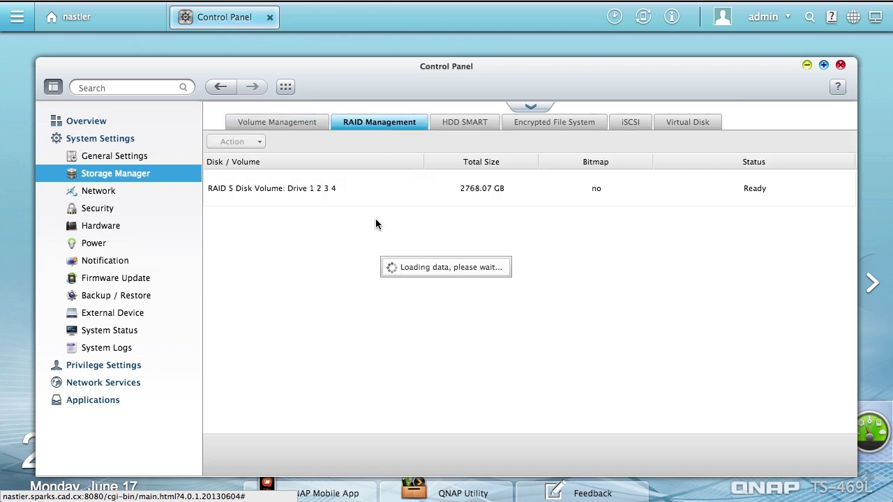
{"action": "left_click", "coordinate": [473, 125]}
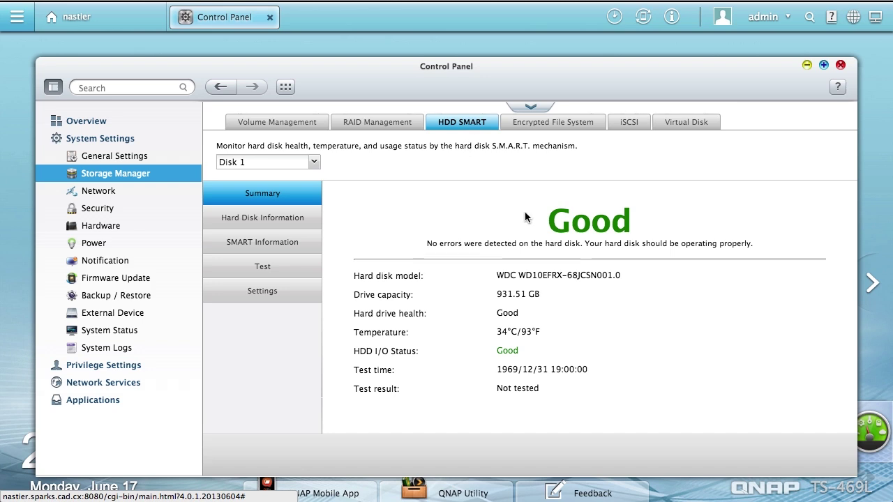
Check the SMART health summary for Disks 2, 3 and 4
{"action": "left_click", "coordinate": [314, 163]}
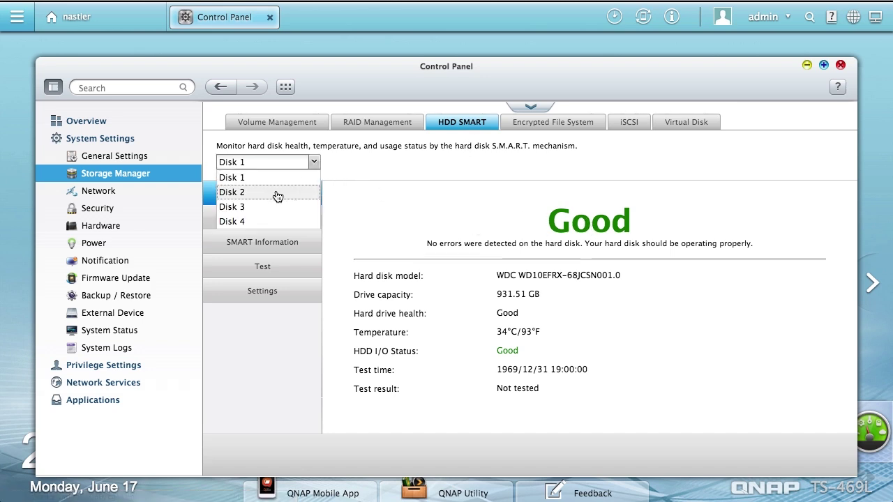
{"action": "left_click", "coordinate": [279, 192]}
{"action": "left_click", "coordinate": [315, 164]}
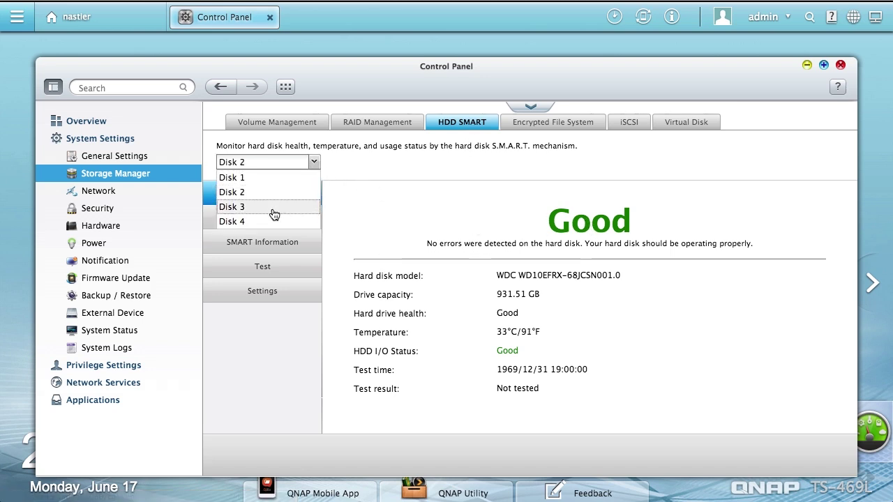
{"action": "left_click", "coordinate": [276, 208]}
{"action": "left_click", "coordinate": [315, 164]}
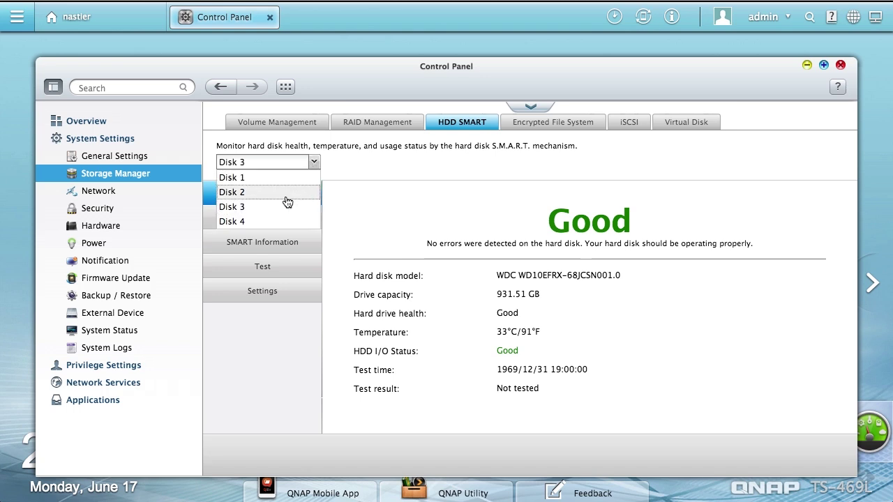
{"action": "left_click", "coordinate": [256, 221]}
View the Encrypted File System, iSCSI and Virtual Disk tabs
{"action": "left_click", "coordinate": [556, 125]}
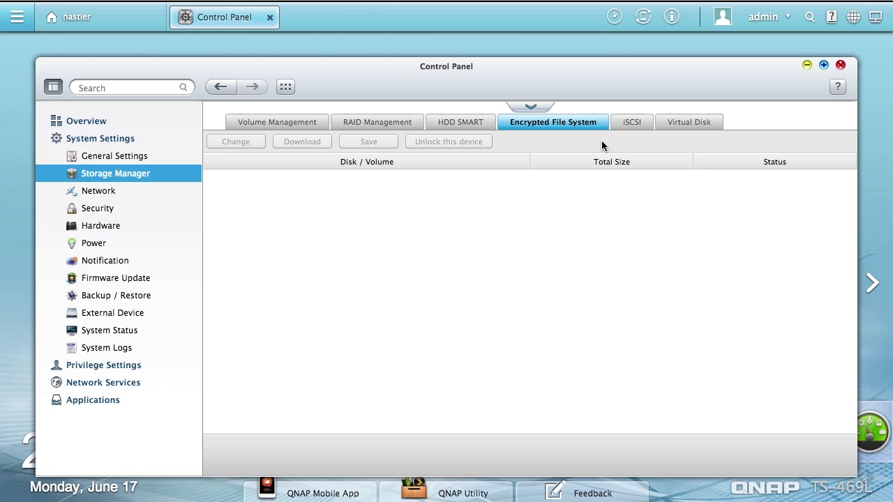
{"action": "left_click", "coordinate": [635, 126]}
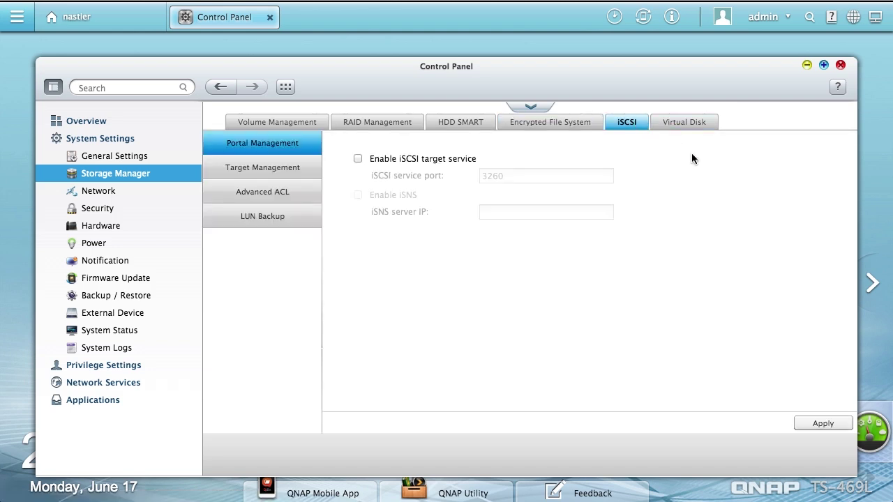
{"action": "left_click", "coordinate": [693, 125]}
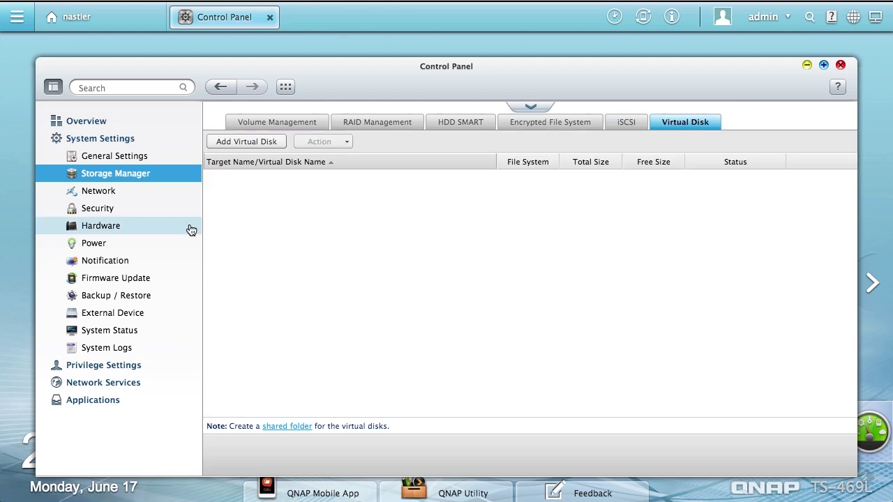
Open the Network settings and scroll through the page
{"action": "left_click", "coordinate": [103, 193]}
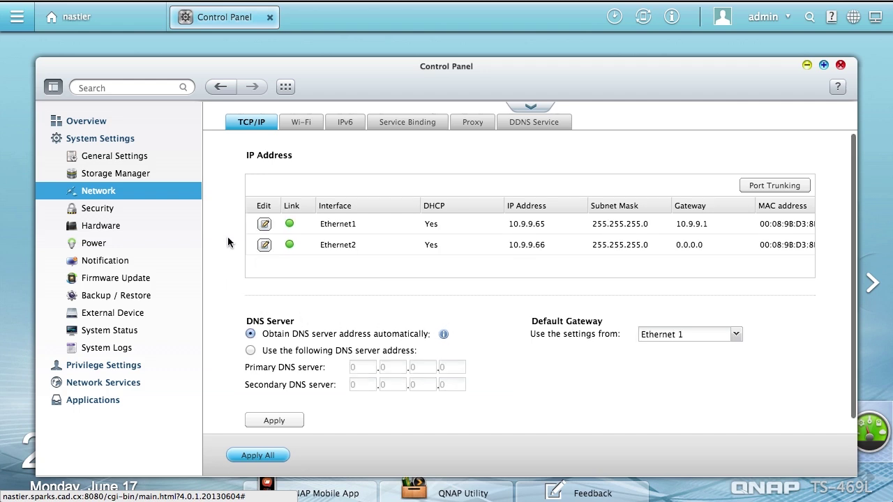
{"action": "scroll", "coordinate": [228, 242], "scroll_direction": "down", "scroll_amount": 1}
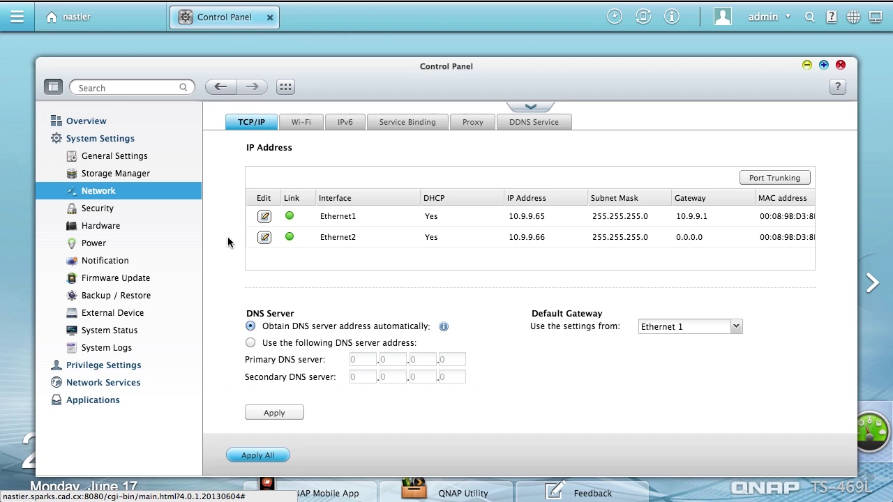
{"action": "scroll", "coordinate": [227, 242], "scroll_direction": "up", "scroll_amount": 1}
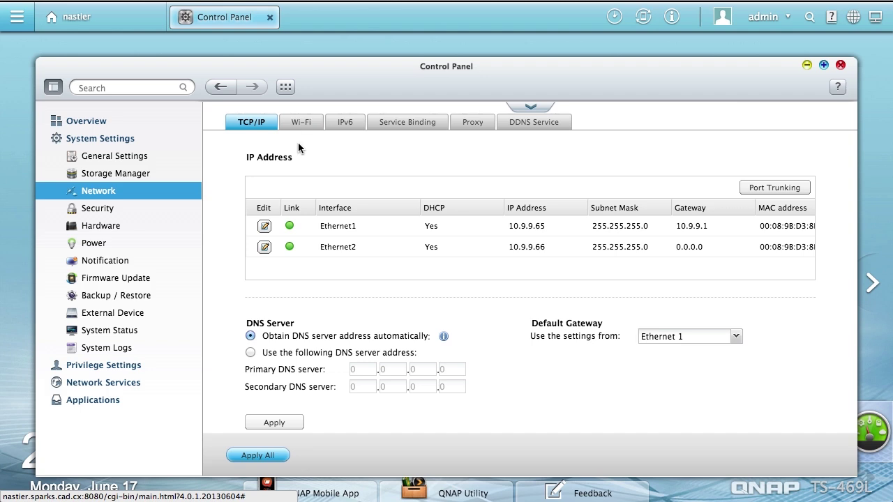
{"action": "scroll", "coordinate": [298, 143], "scroll_direction": "down", "scroll_amount": 1}
{"action": "scroll", "coordinate": [298, 142], "scroll_direction": "up", "scroll_amount": 1}
Browse the Wi-Fi, IPv6, Service Binding, Proxy and DDNS Service tabs, then open Security
{"action": "left_click", "coordinate": [305, 130]}
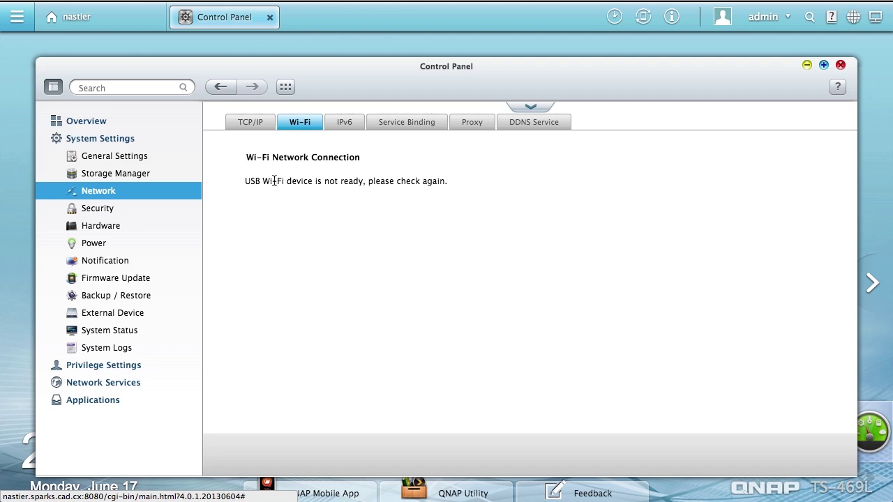
{"action": "left_click", "coordinate": [344, 128]}
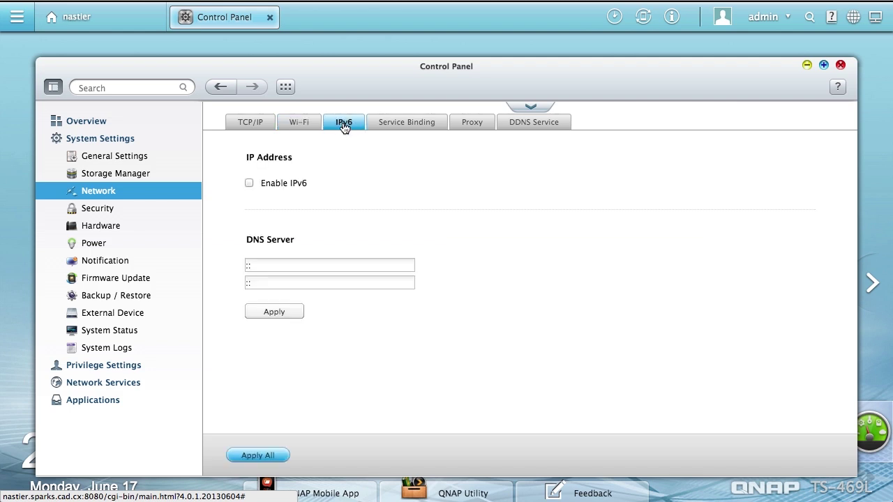
{"action": "left_click", "coordinate": [419, 129]}
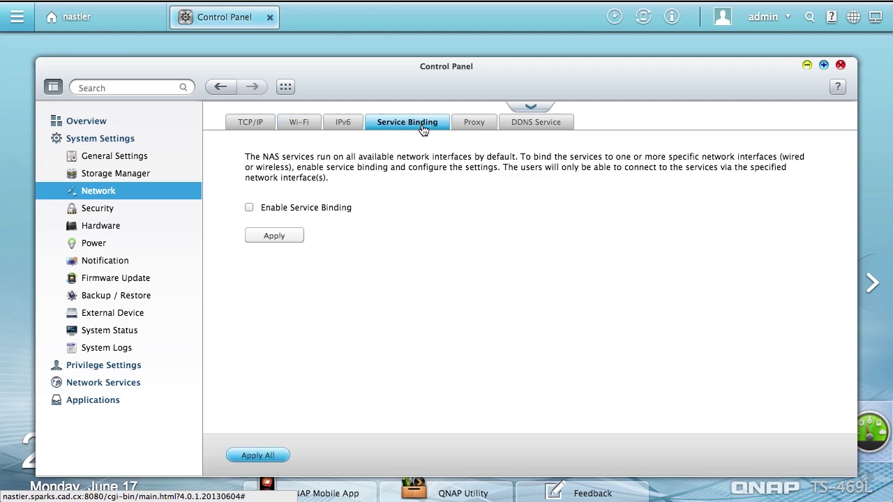
{"action": "left_click", "coordinate": [476, 128]}
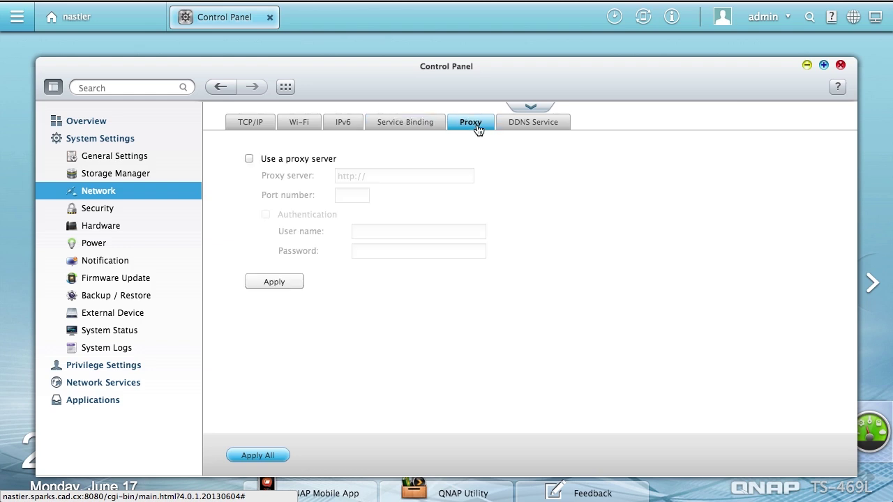
{"action": "left_click", "coordinate": [525, 129]}
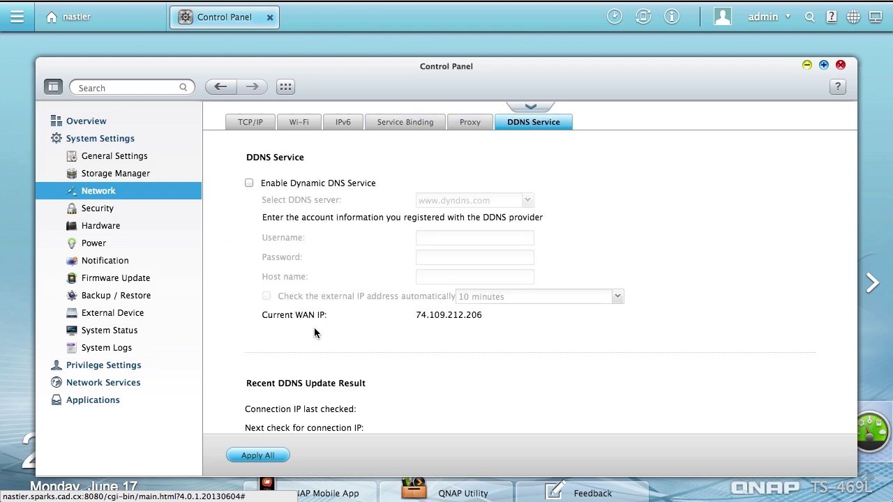
{"action": "left_click", "coordinate": [105, 208]}
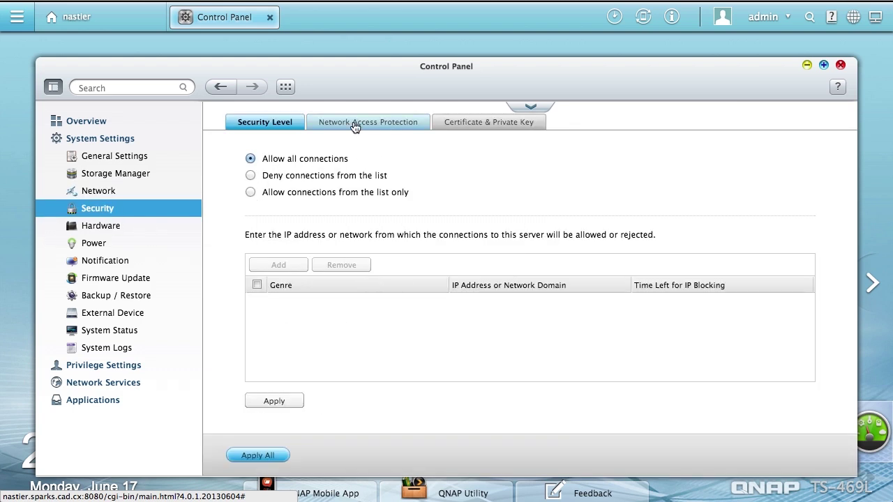
View Network Access Protection, then scroll through the Certificate & Private Key page
{"action": "left_click", "coordinate": [355, 127]}
{"action": "left_click", "coordinate": [487, 123]}
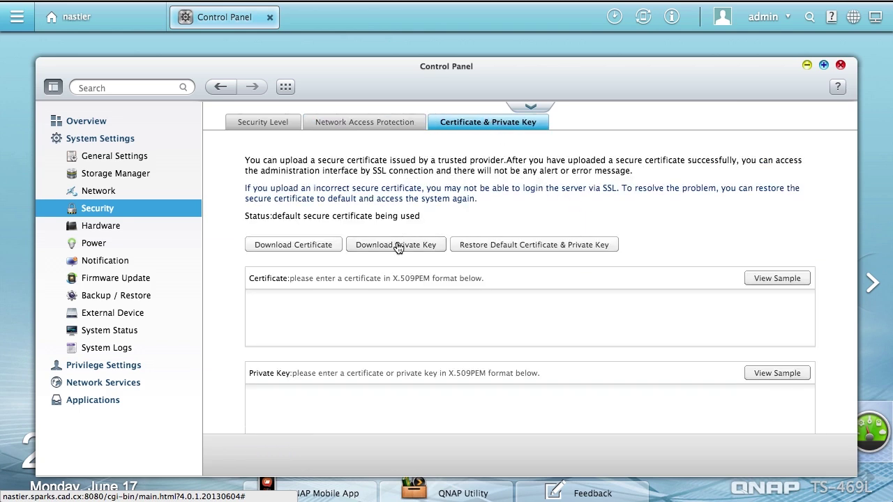
{"action": "scroll", "coordinate": [293, 305], "scroll_direction": "down", "scroll_amount": 3}
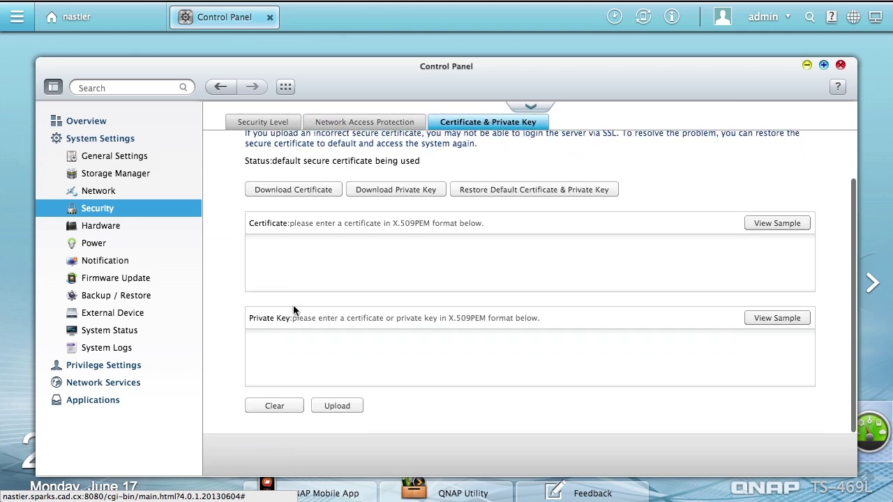
{"action": "scroll", "coordinate": [293, 305], "scroll_direction": "up", "scroll_amount": 2}
{"action": "scroll", "coordinate": [294, 306], "scroll_direction": "up", "scroll_amount": 1}
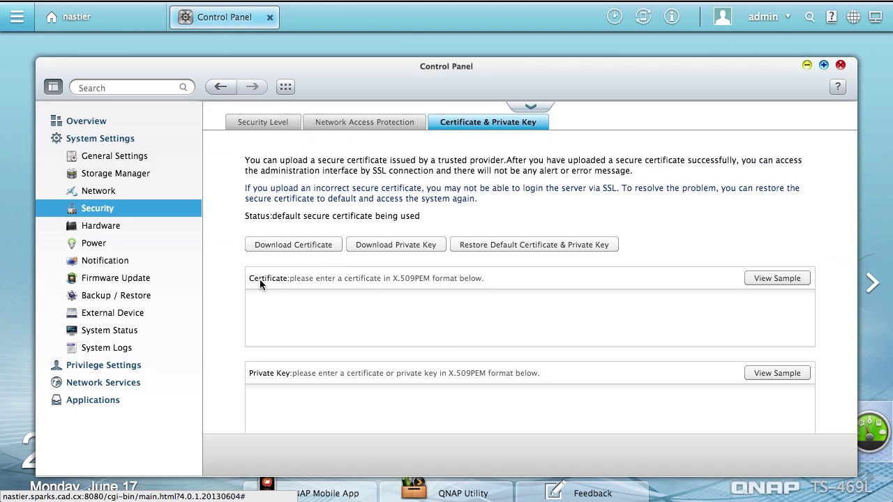
Check Hardware's Smart Fan settings, then open Power showing EuP mode disabled
{"action": "left_click", "coordinate": [112, 229]}
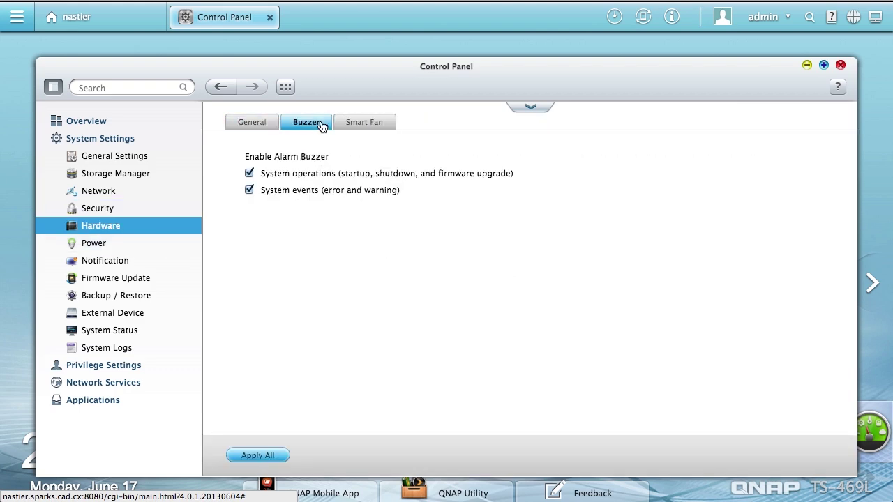
{"action": "left_click", "coordinate": [369, 123]}
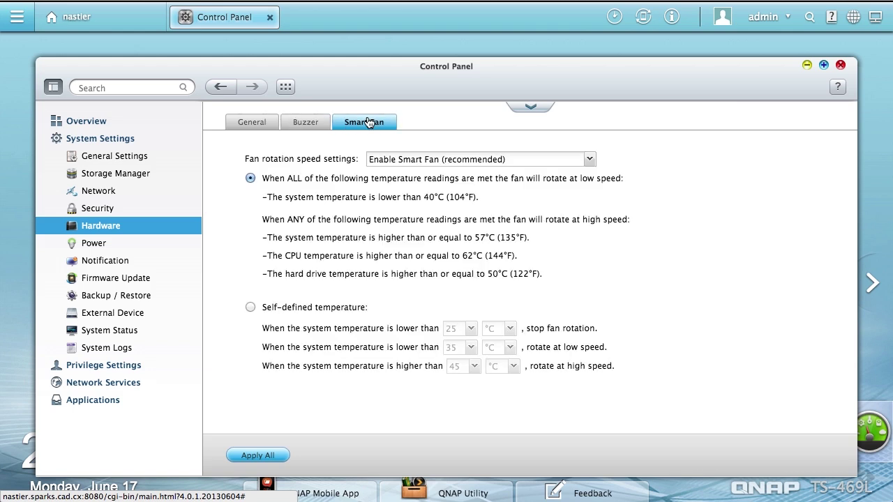
{"action": "left_click", "coordinate": [101, 244]}
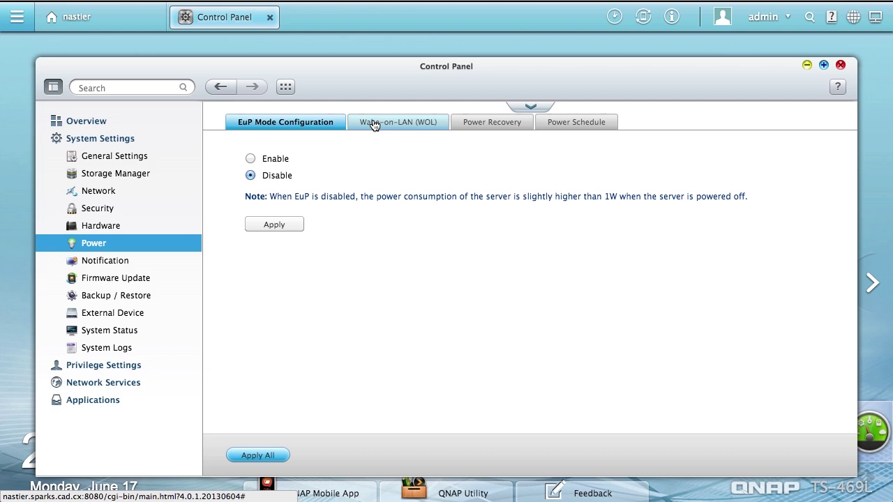
Browse the Wake-on-LAN, Power Recovery and Power Schedule tabs
{"action": "left_click", "coordinate": [374, 124]}
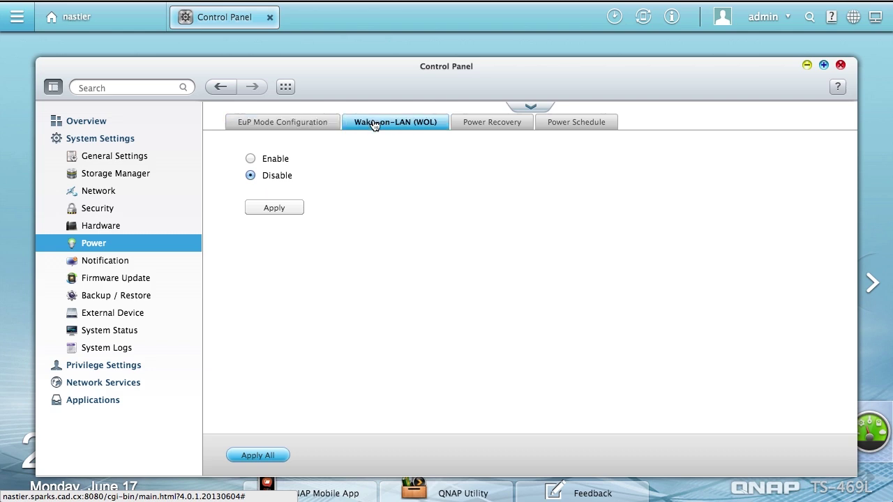
{"action": "left_click", "coordinate": [475, 130]}
{"action": "left_click", "coordinate": [595, 127]}
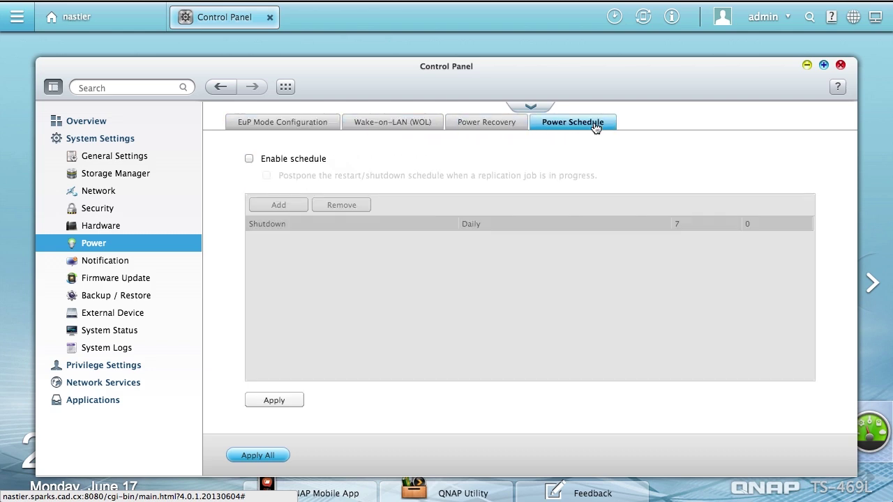
Review Notification's SMSC server and alert tabs, then open Firmware Update
{"action": "left_click", "coordinate": [125, 261]}
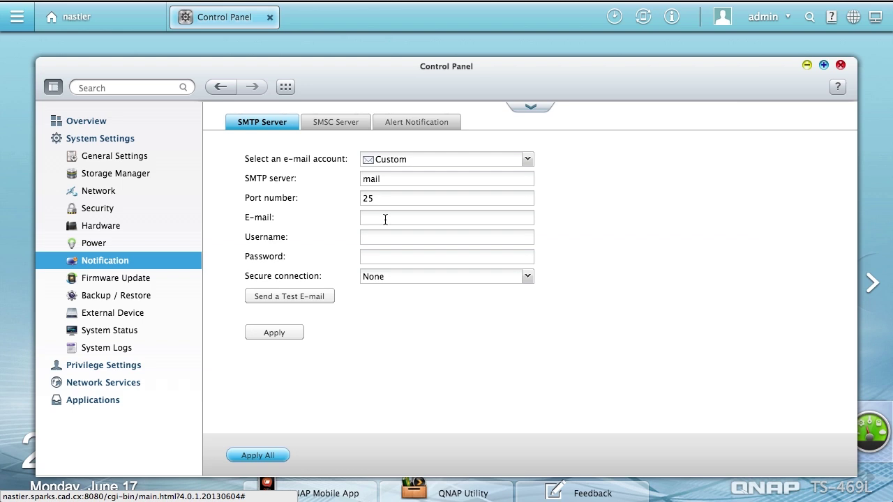
{"action": "left_click", "coordinate": [338, 124]}
{"action": "left_click", "coordinate": [411, 124]}
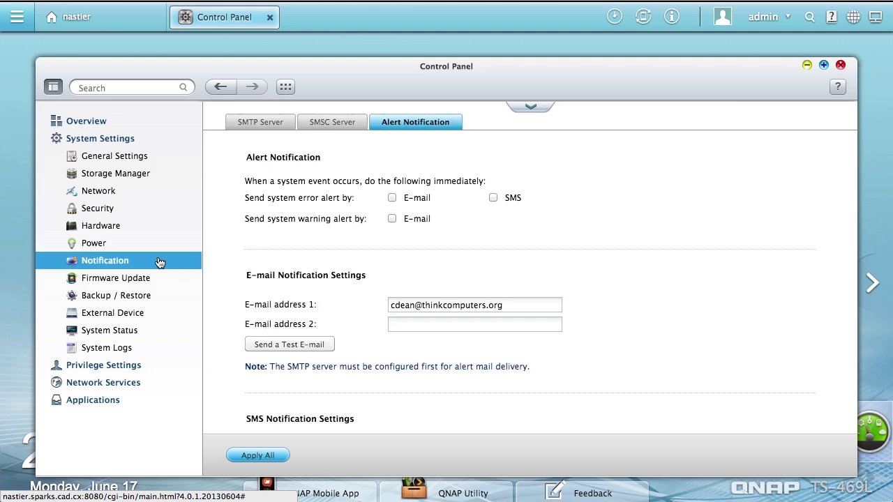
{"action": "left_click", "coordinate": [112, 278]}
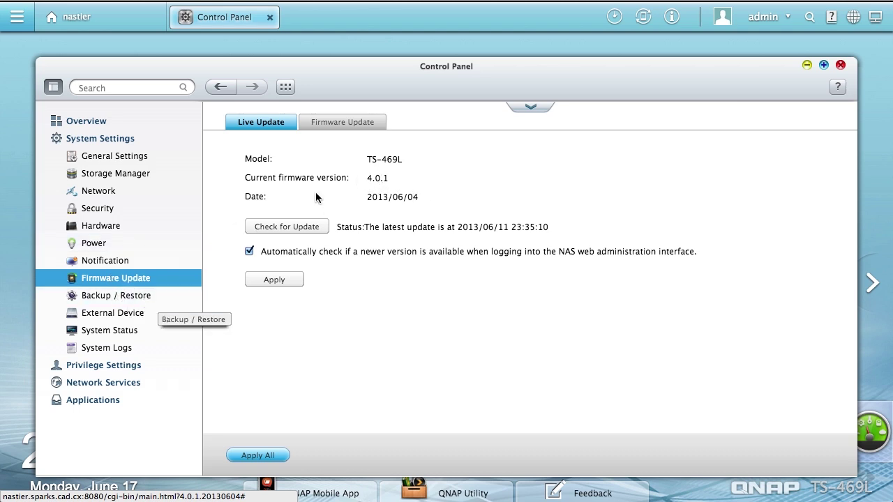
Check manual firmware update and Backup / Restore, then External Device's USB Printer, UPS and External Storage tabs
{"action": "left_click", "coordinate": [342, 122]}
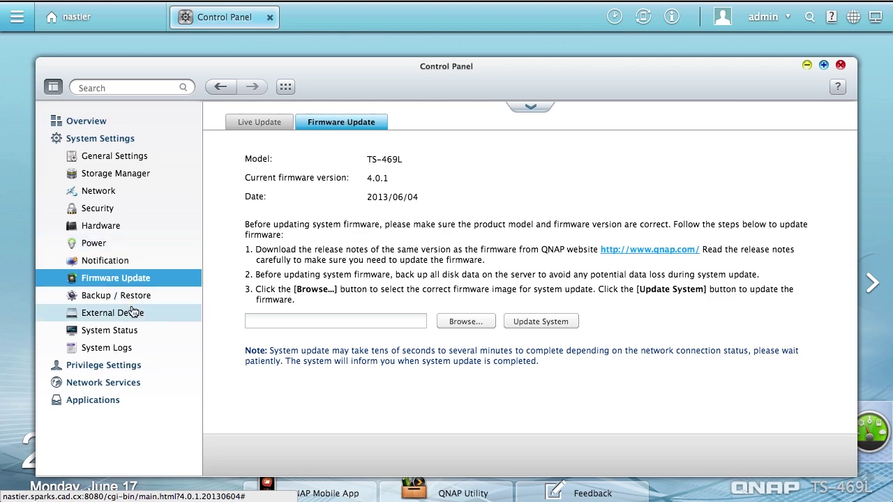
{"action": "left_click", "coordinate": [106, 300]}
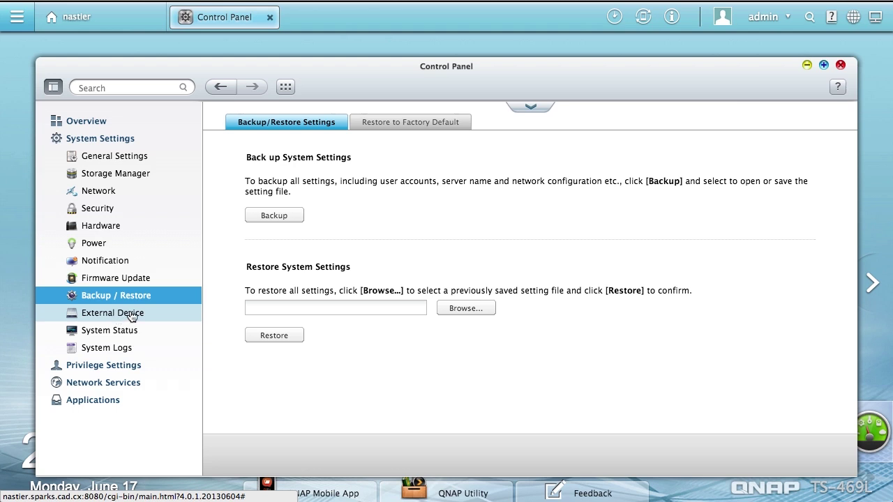
{"action": "left_click", "coordinate": [116, 318]}
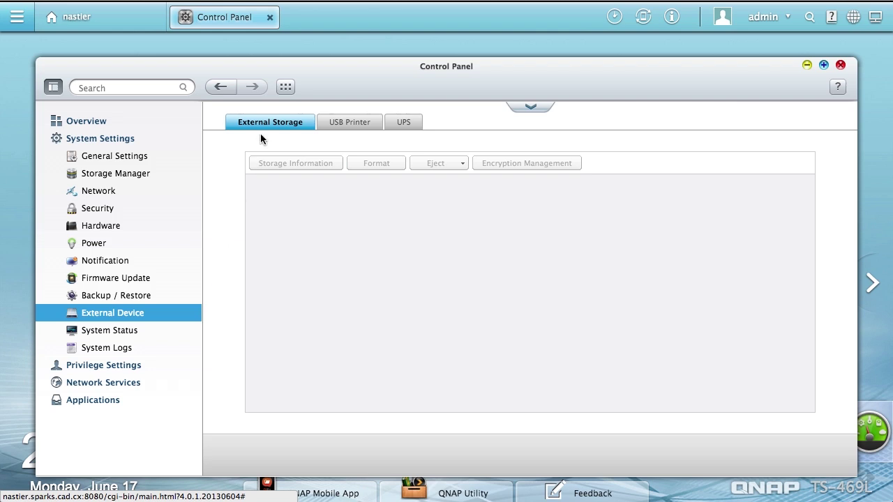
{"action": "left_click", "coordinate": [340, 123]}
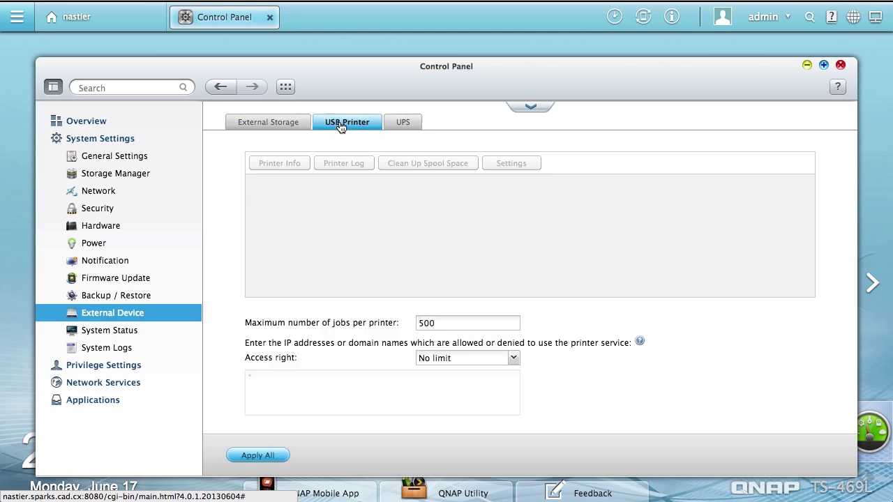
{"action": "left_click", "coordinate": [395, 124]}
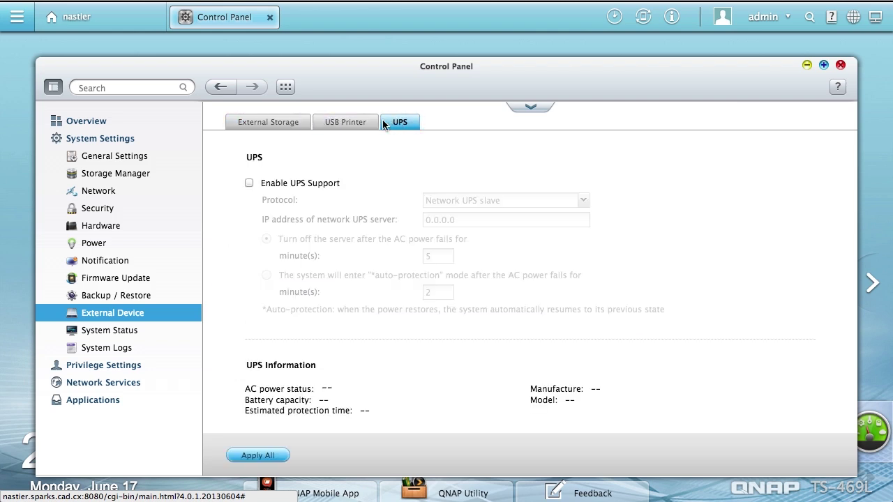
{"action": "left_click", "coordinate": [293, 126]}
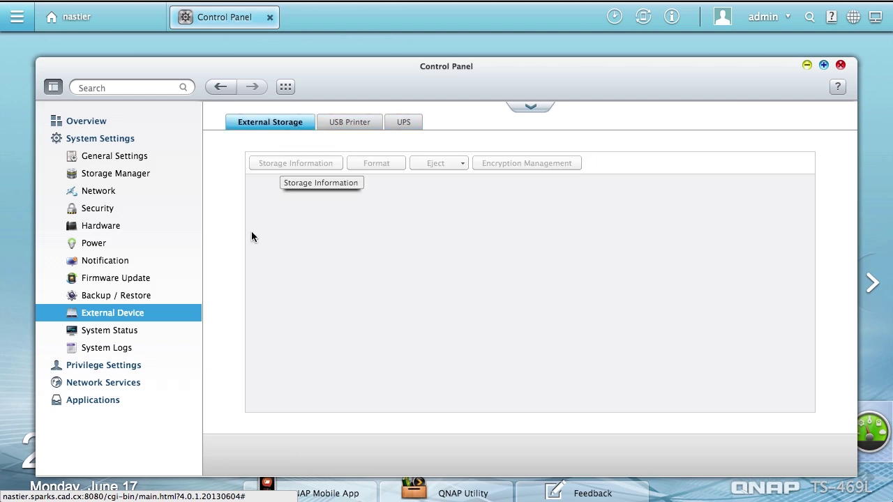
Open System Status full-screen and view its network, services, hardware and resource monitor tabs
{"action": "left_click", "coordinate": [110, 332]}
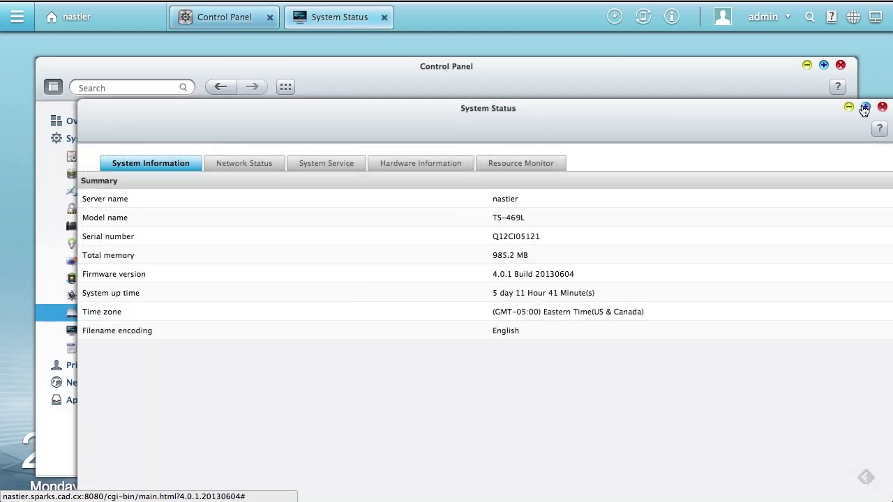
{"action": "left_click", "coordinate": [866, 107]}
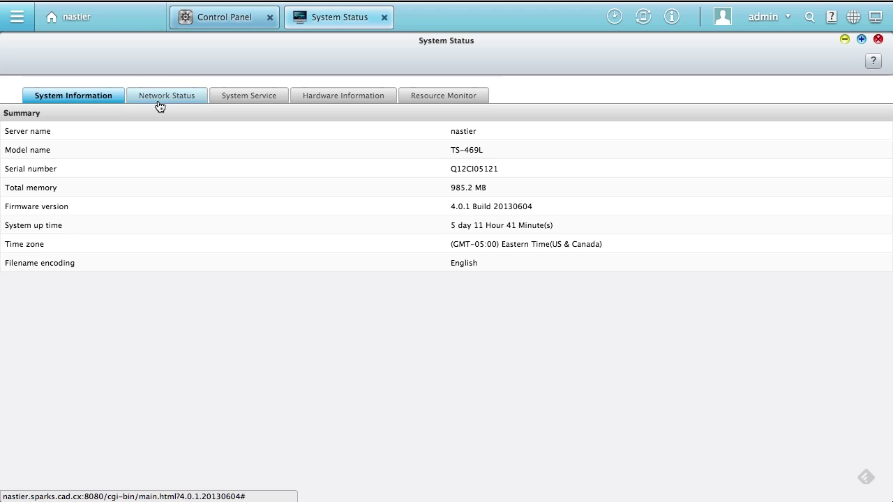
{"action": "left_click", "coordinate": [179, 100]}
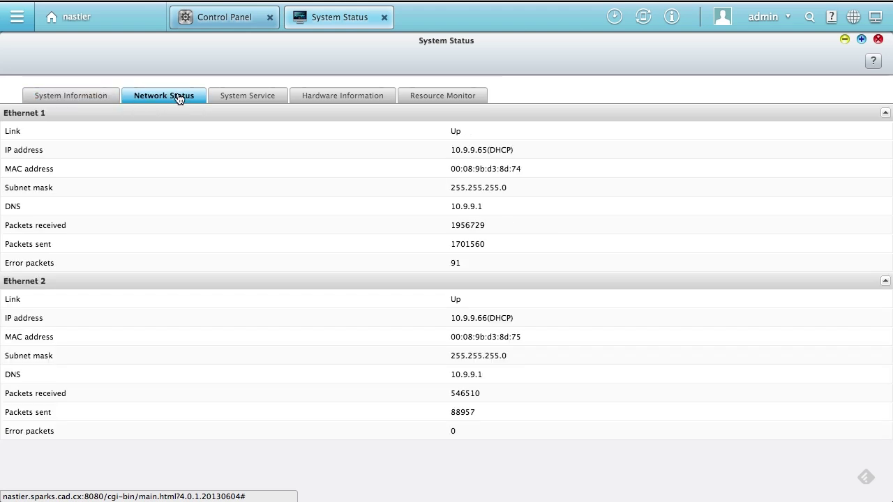
{"action": "left_click", "coordinate": [258, 102]}
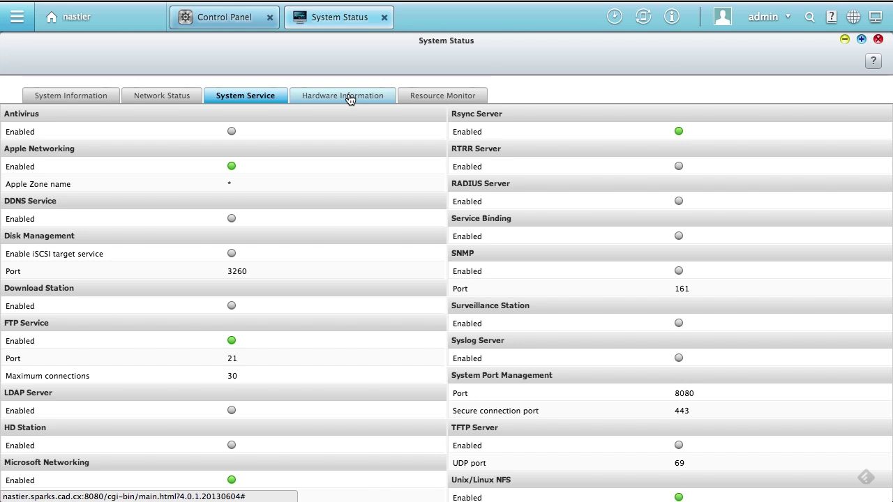
{"action": "left_click", "coordinate": [350, 100]}
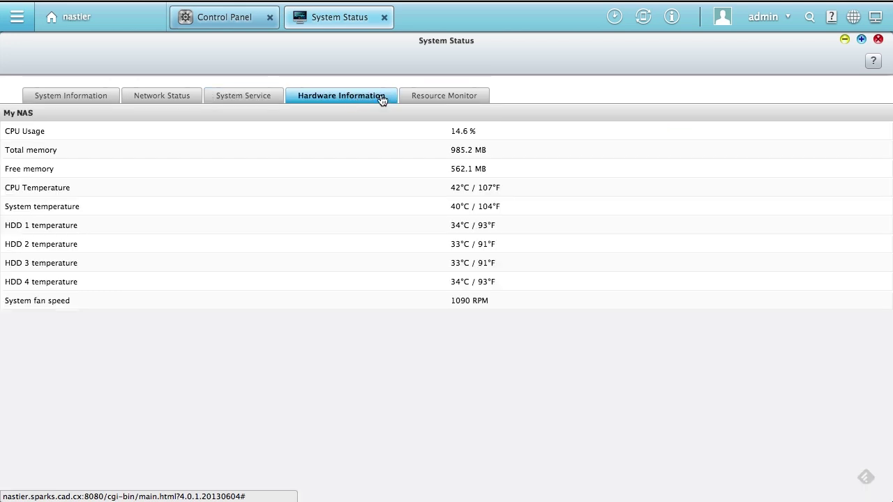
{"action": "left_click", "coordinate": [456, 100]}
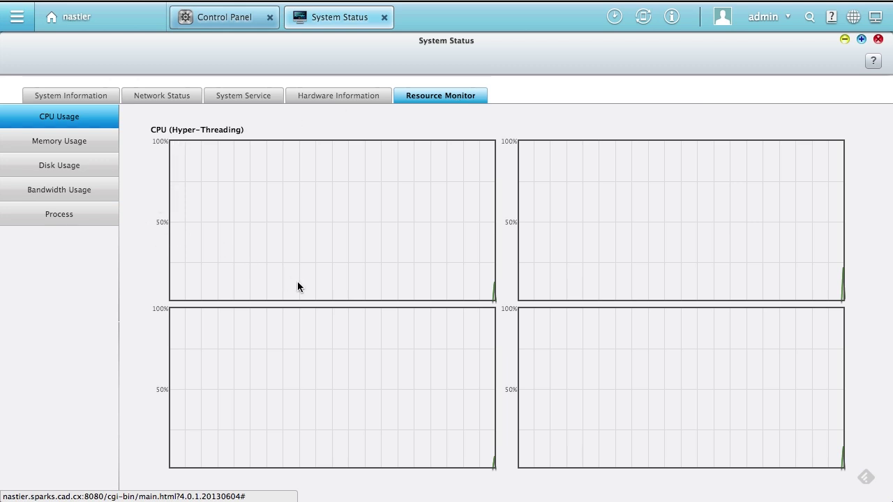
Check memory, RAID 5 disk, bandwidth and process usage in Resource Monitor, then close System Status
{"action": "left_click", "coordinate": [77, 144]}
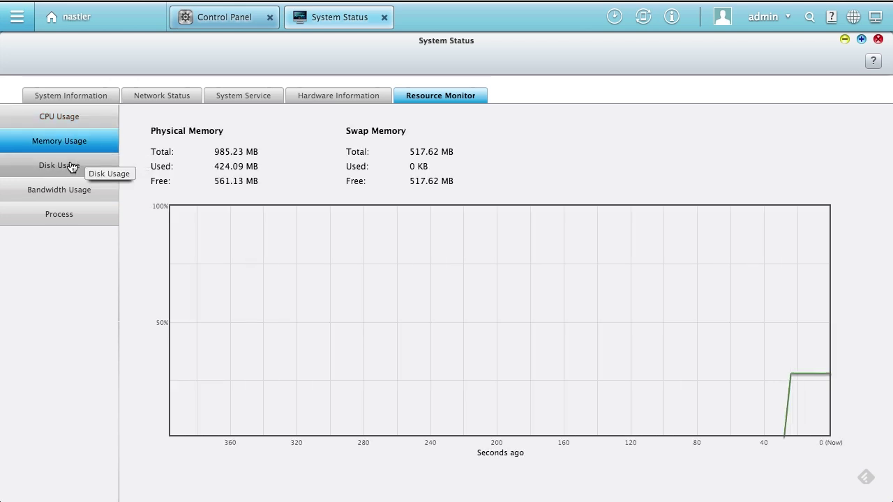
{"action": "left_click", "coordinate": [71, 168]}
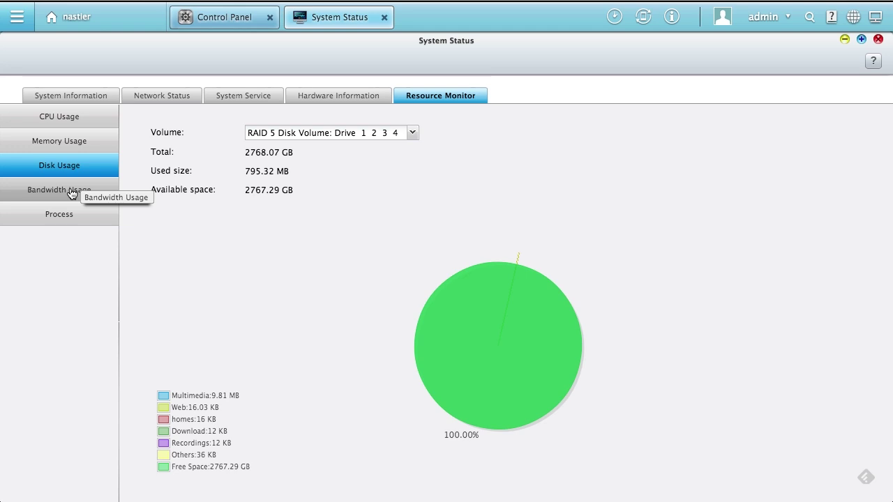
{"action": "left_click", "coordinate": [72, 191]}
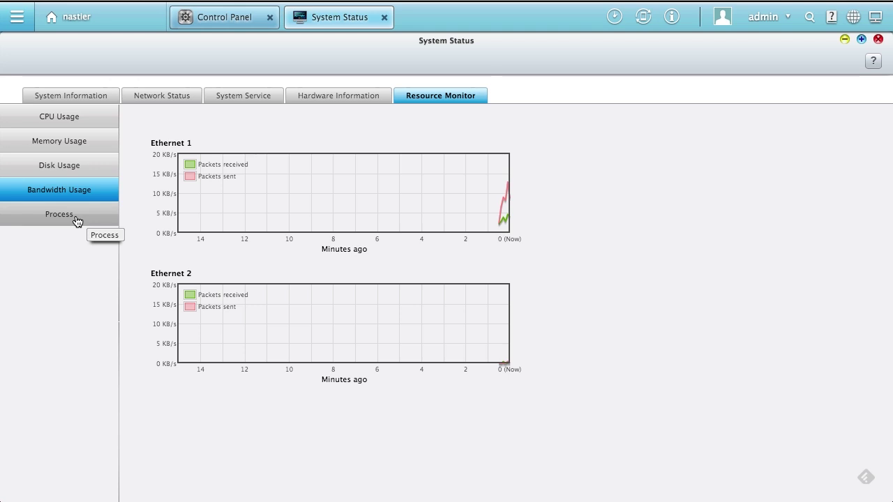
{"action": "left_click", "coordinate": [77, 222]}
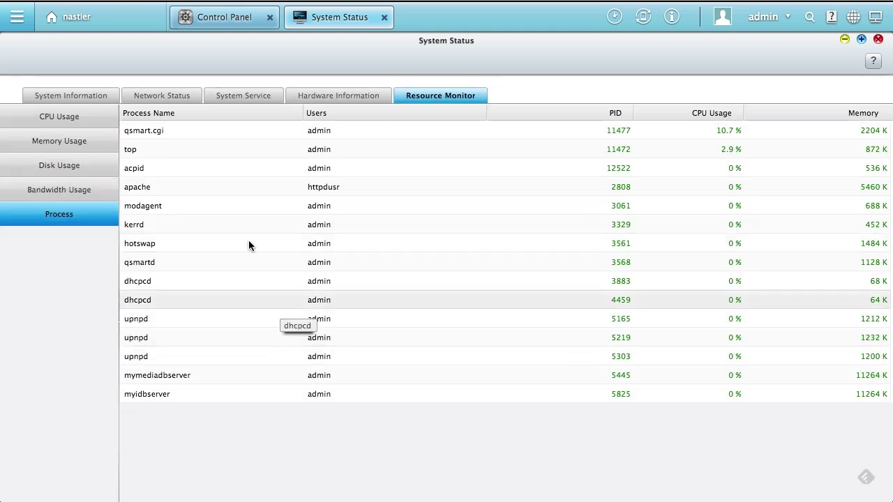
{"action": "left_click", "coordinate": [878, 39]}
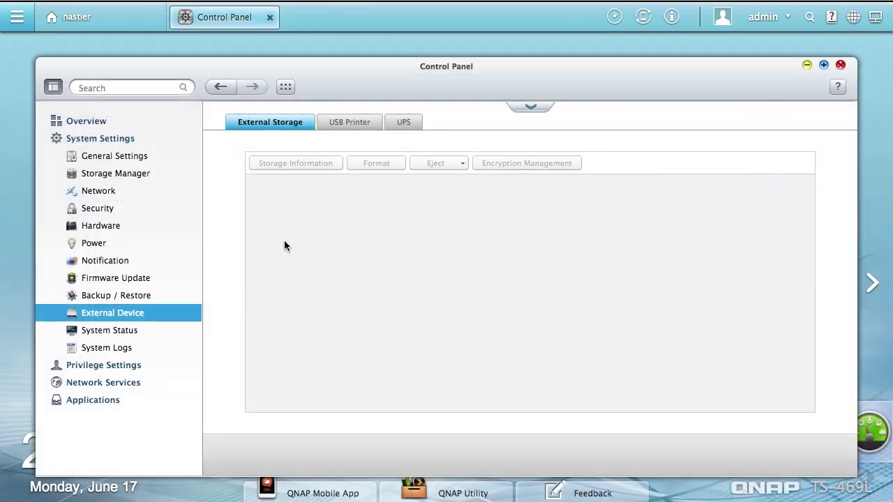
{"action": "left_click", "coordinate": [112, 351]}
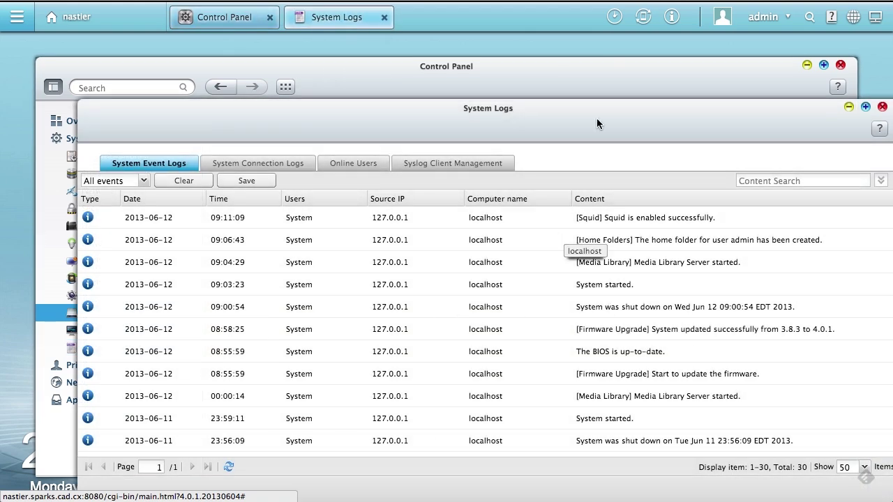
{"action": "left_click_drag", "start_coordinate": [614, 109], "coordinate": [583, 59]}
{"action": "scroll", "coordinate": [354, 285], "scroll_direction": "down", "scroll_amount": 2}
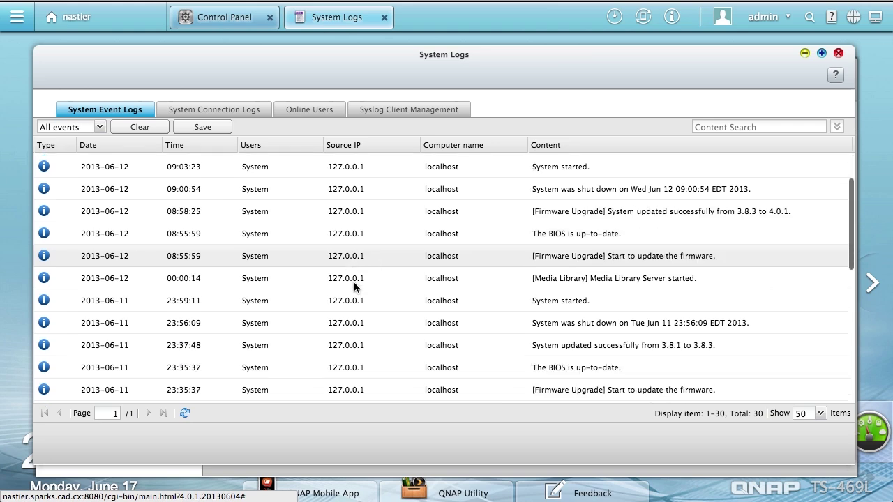
{"action": "scroll", "coordinate": [354, 282], "scroll_direction": "down", "scroll_amount": 8}
{"action": "scroll", "coordinate": [354, 282], "scroll_direction": "up", "scroll_amount": 1}
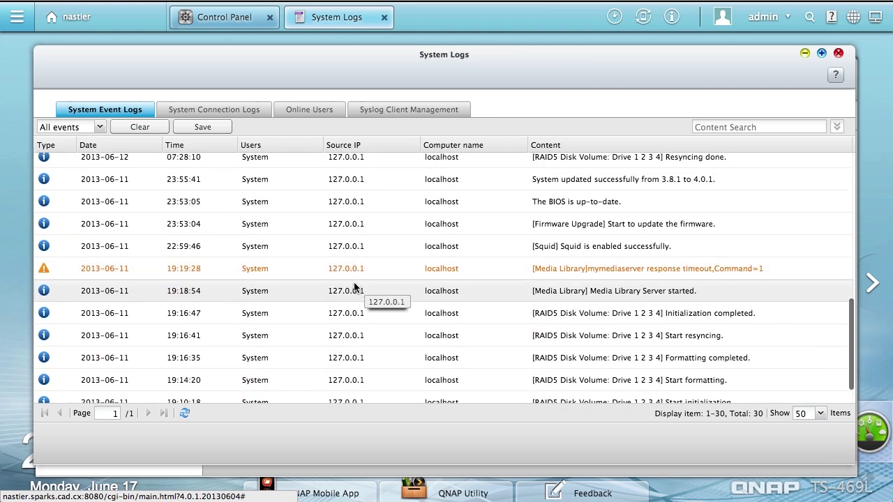
{"action": "scroll", "coordinate": [354, 282], "scroll_direction": "up", "scroll_amount": 10}
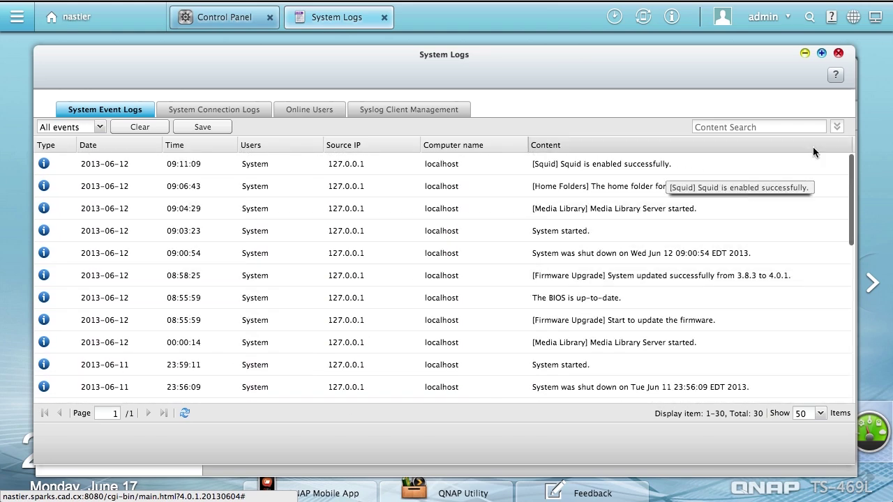
{"action": "left_click", "coordinate": [838, 53]}
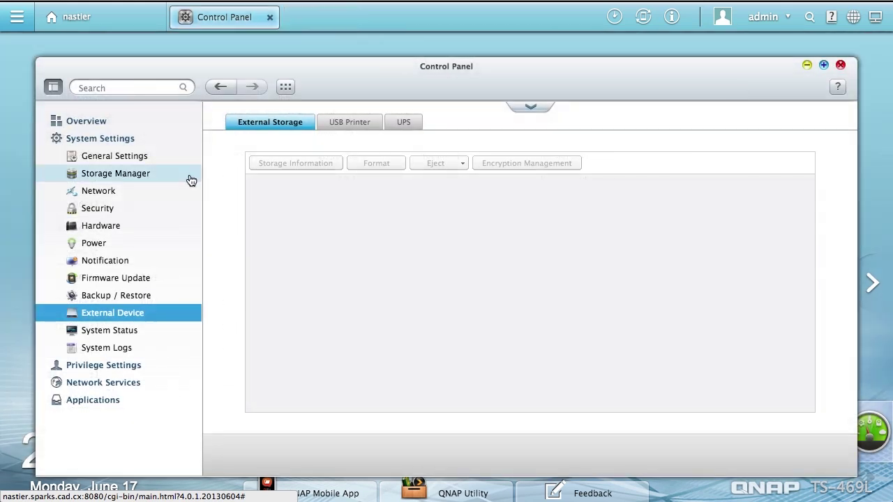
Browse Users, User Groups, Shared Folders, Quota and Domain Security, ending on Network Services
{"action": "left_click", "coordinate": [109, 368]}
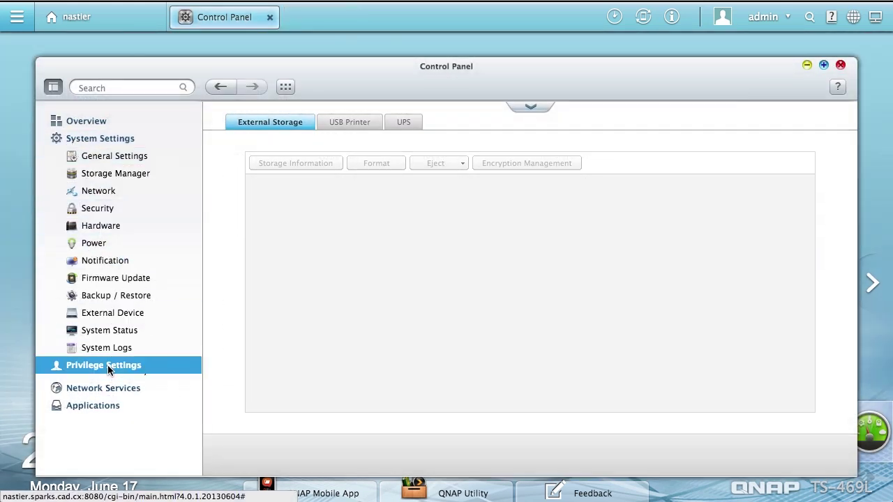
{"action": "left_click", "coordinate": [101, 139]}
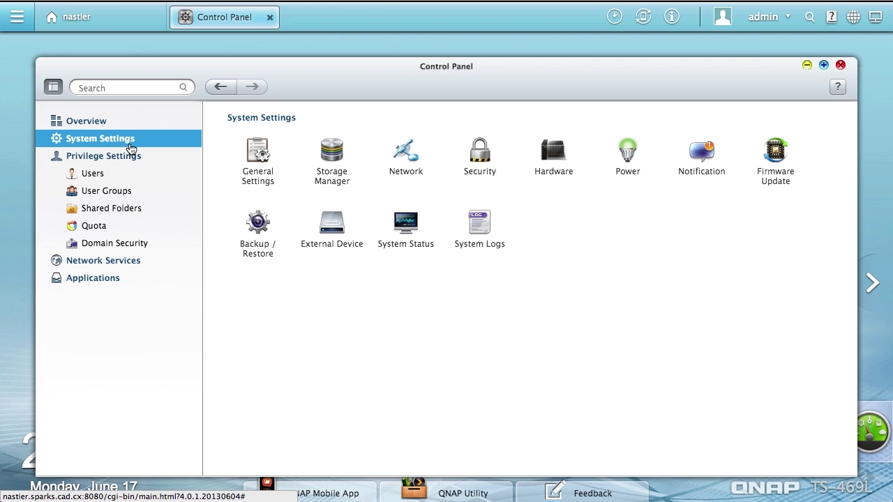
{"action": "left_click", "coordinate": [95, 174]}
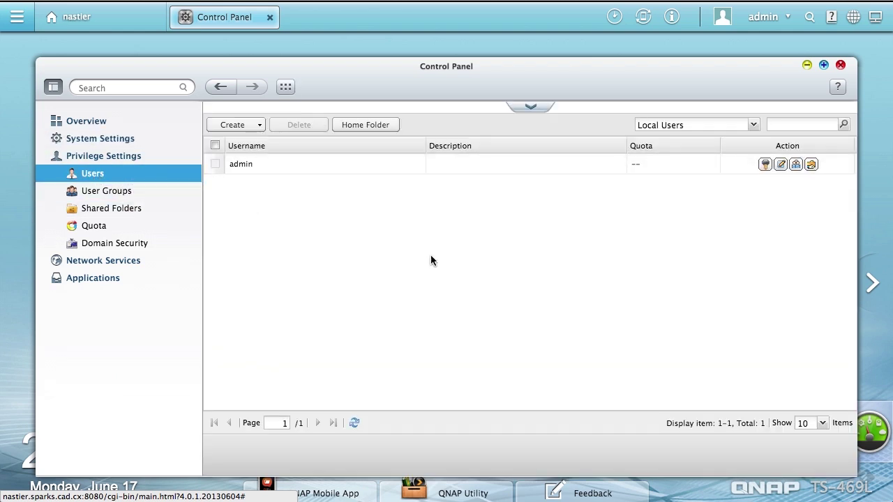
{"action": "left_click", "coordinate": [104, 193]}
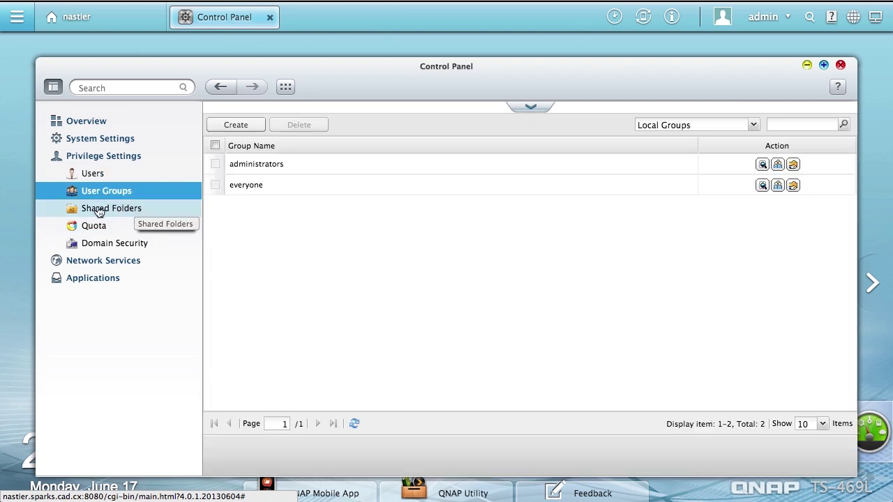
{"action": "left_click", "coordinate": [98, 212]}
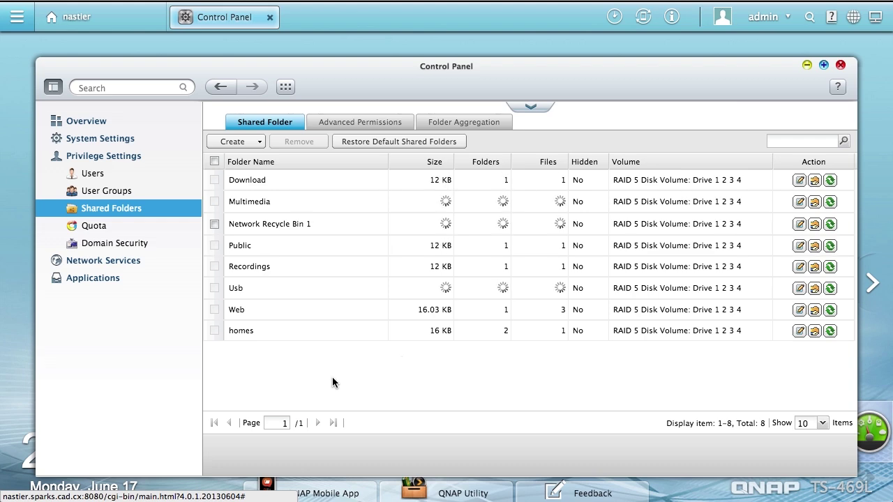
{"action": "left_click", "coordinate": [99, 228]}
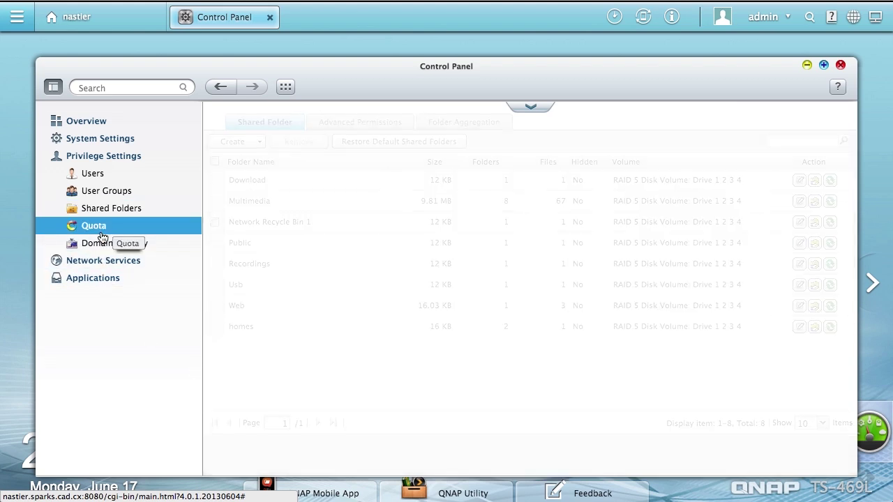
{"action": "left_click", "coordinate": [99, 243]}
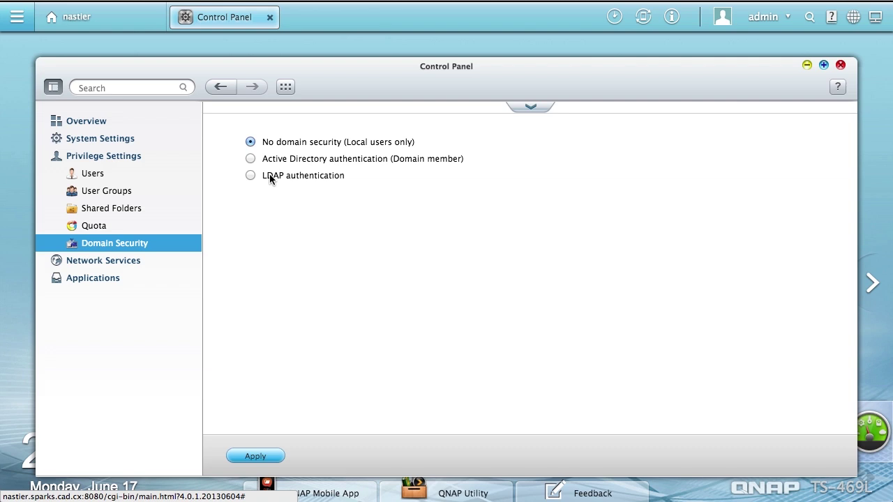
{"action": "left_click", "coordinate": [104, 261]}
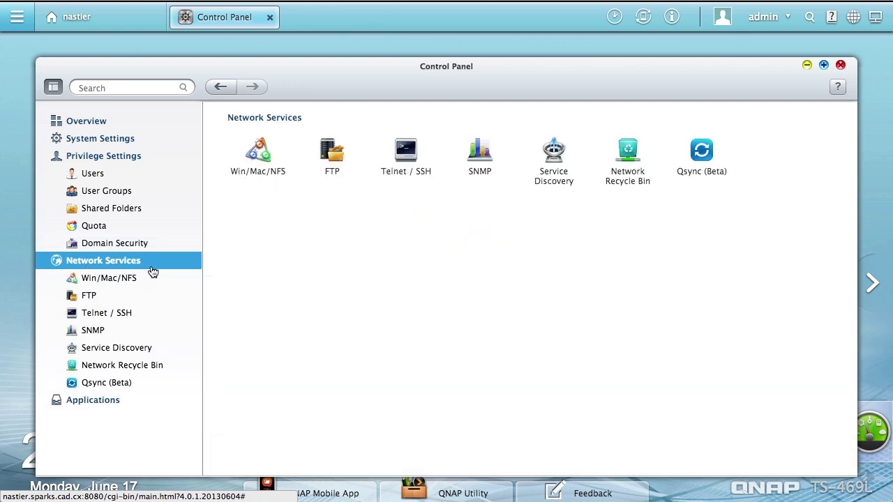
Review the Microsoft networking, AFP and NFS tabs of the Win/Mac/NFS settings
{"action": "left_click", "coordinate": [105, 158]}
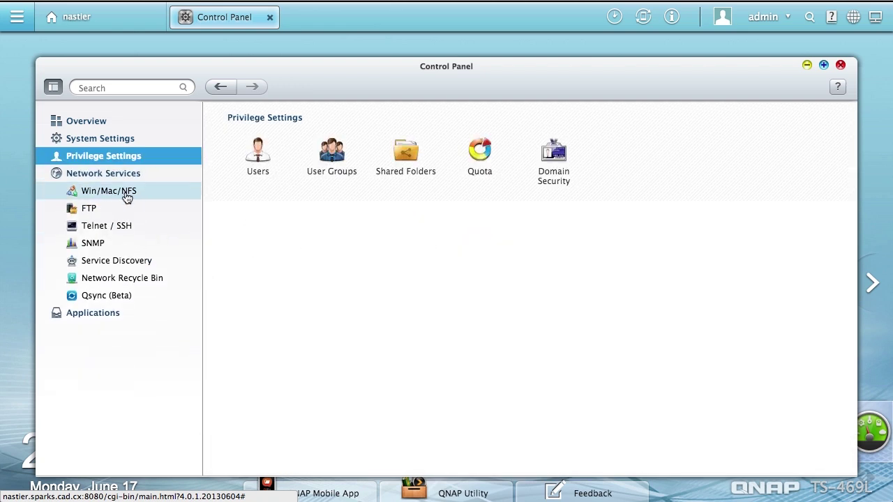
{"action": "left_click", "coordinate": [126, 195]}
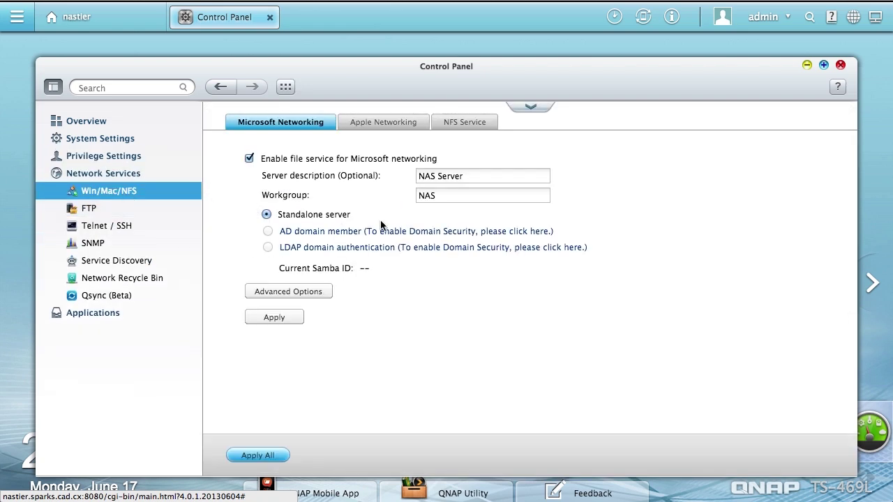
{"action": "left_click", "coordinate": [374, 125]}
{"action": "left_click", "coordinate": [463, 125]}
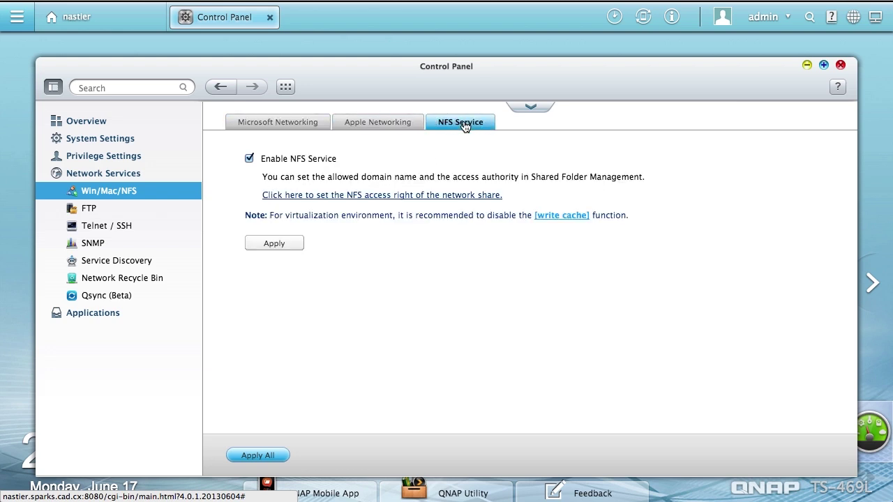
{"action": "left_click", "coordinate": [404, 125]}
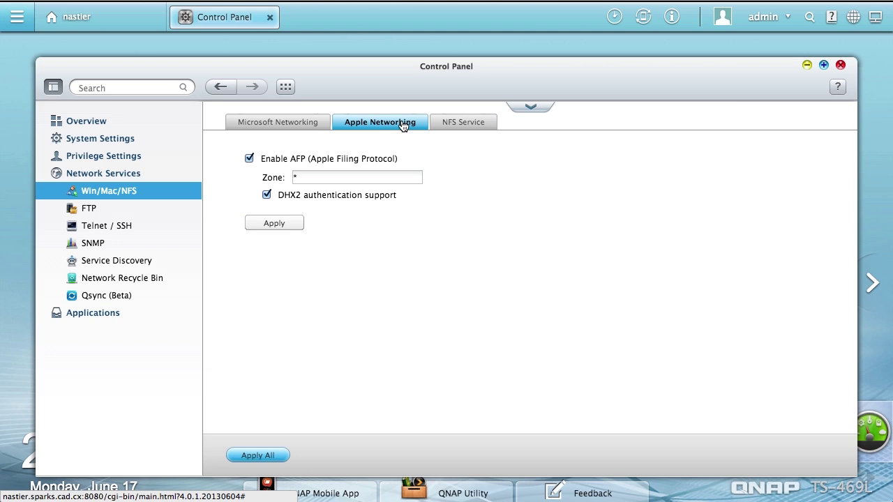
{"action": "left_click", "coordinate": [291, 128]}
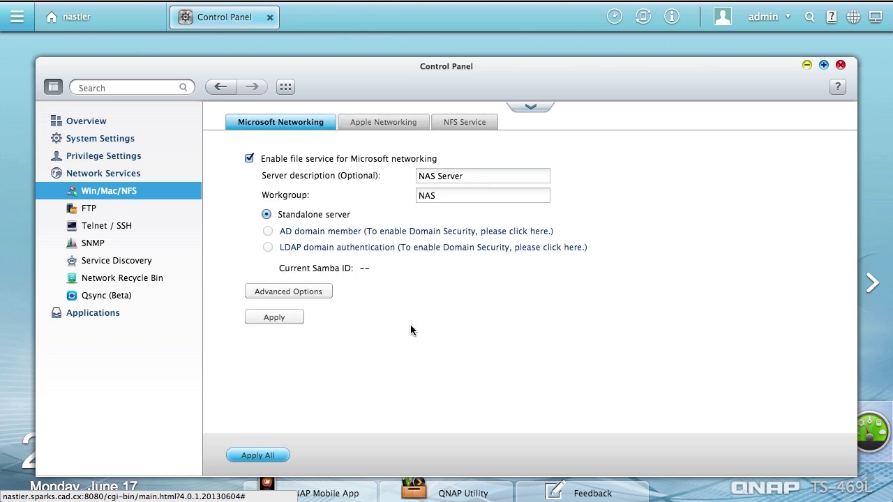
Disable the FTP service, apply it, and check the passive FTP port settings
{"action": "left_click", "coordinate": [108, 213]}
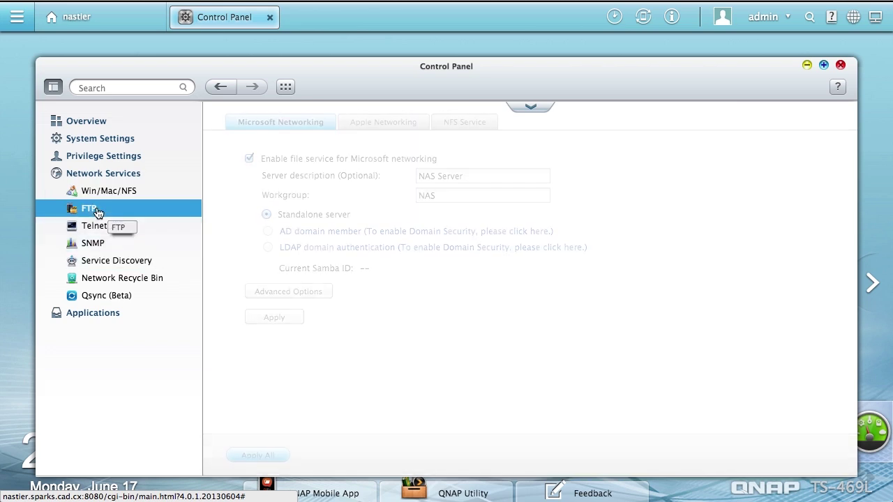
{"action": "scroll", "coordinate": [219, 249], "scroll_direction": "down", "scroll_amount": 1}
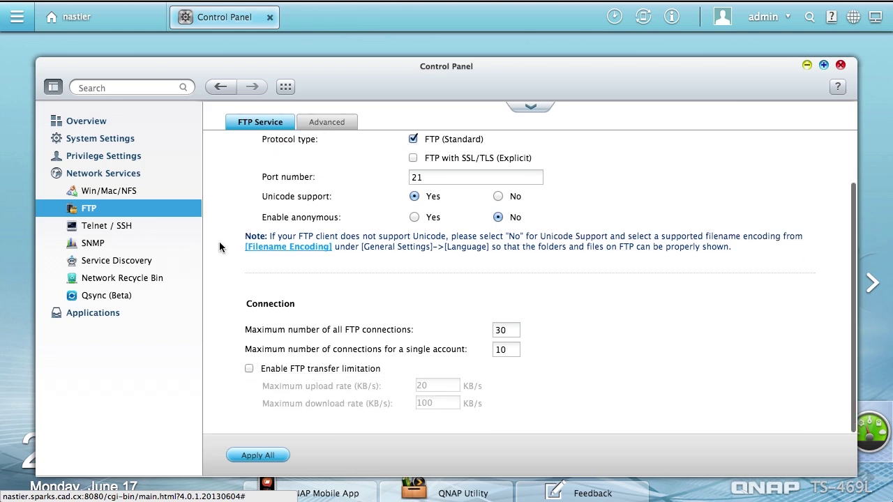
{"action": "scroll", "coordinate": [219, 247], "scroll_direction": "up", "scroll_amount": 1}
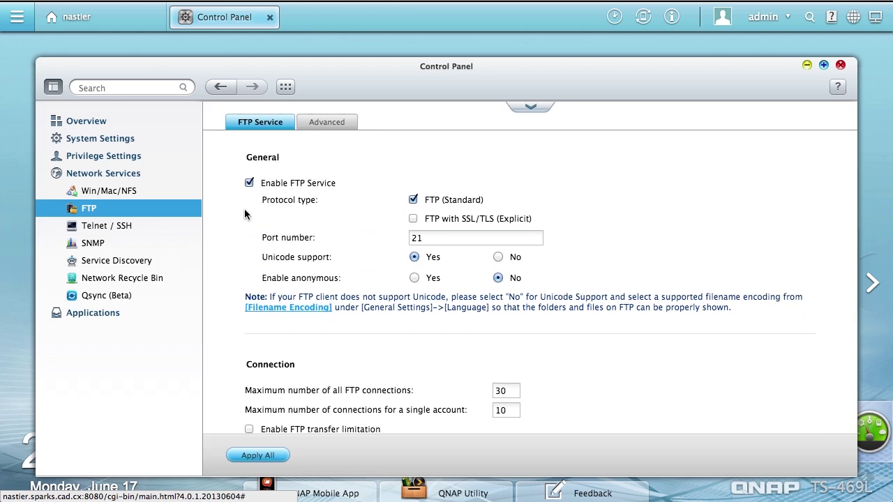
{"action": "left_click", "coordinate": [249, 184]}
{"action": "scroll", "coordinate": [338, 265], "scroll_direction": "down", "scroll_amount": 2}
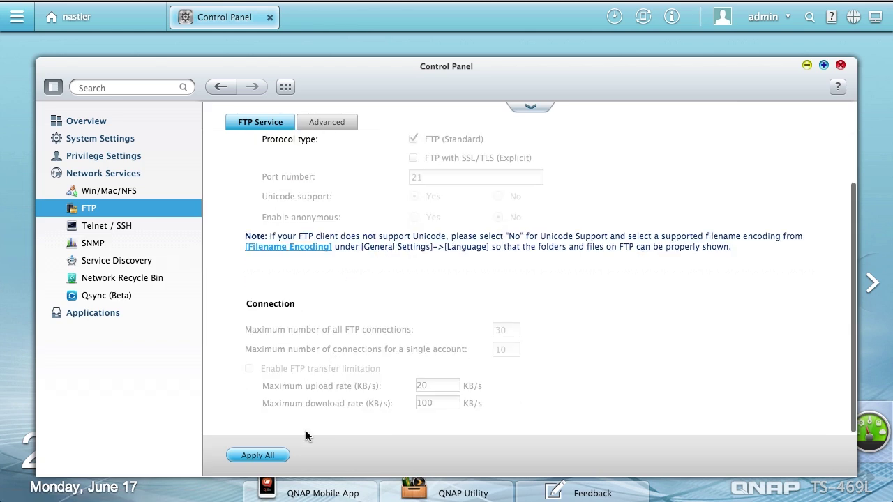
{"action": "left_click", "coordinate": [241, 455]}
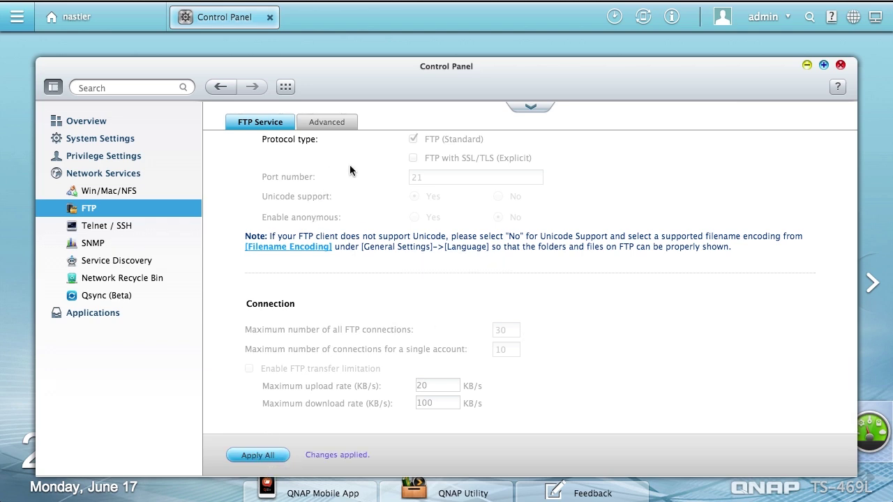
{"action": "left_click", "coordinate": [328, 124]}
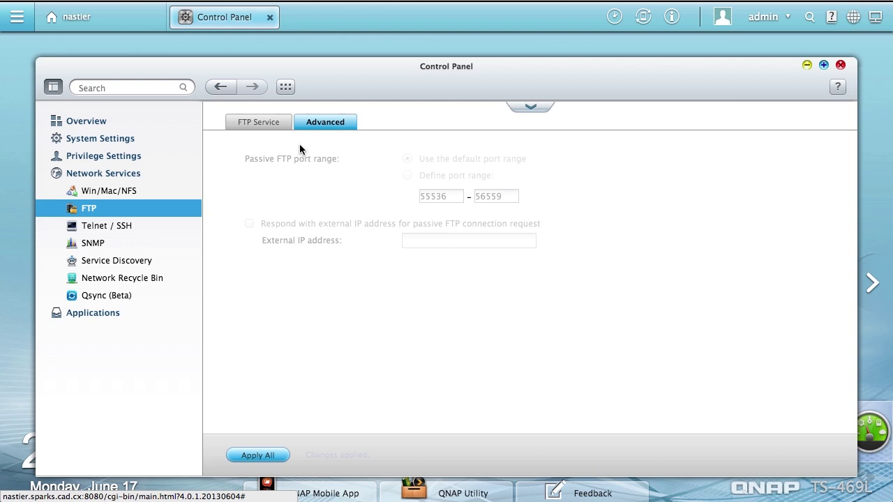
{"action": "left_click", "coordinate": [132, 234]}
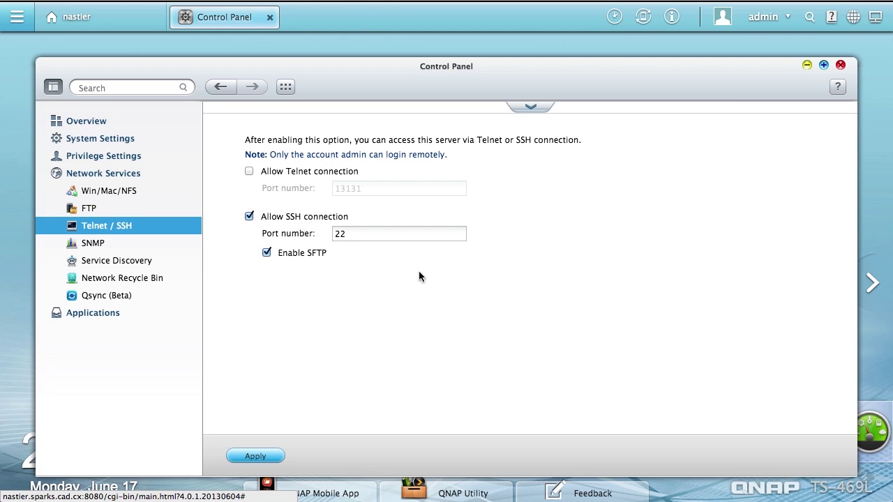
Review the SNMP settings page
{"action": "left_click", "coordinate": [99, 248]}
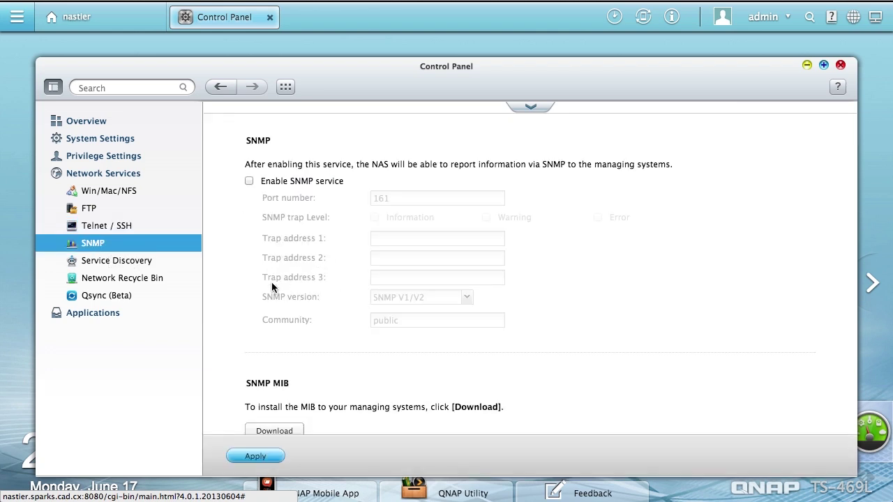
{"action": "scroll", "coordinate": [272, 288], "scroll_direction": "down", "scroll_amount": 1}
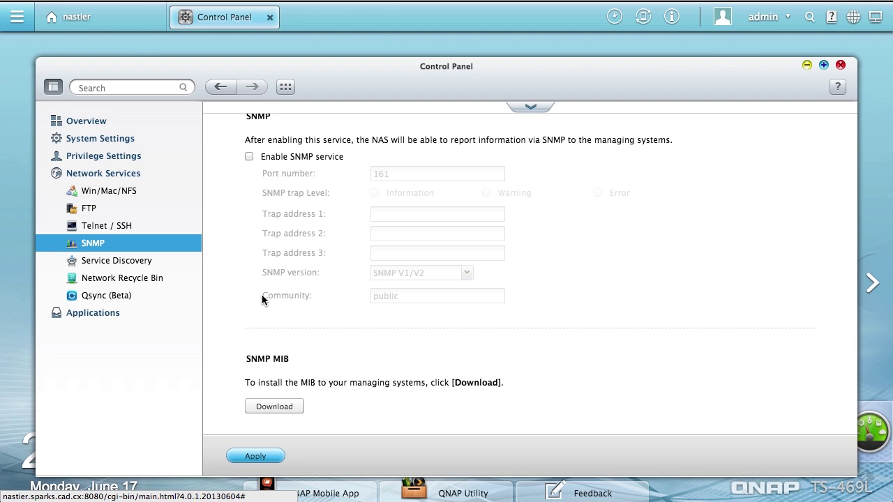
{"action": "scroll", "coordinate": [263, 299], "scroll_direction": "up", "scroll_amount": 1}
{"action": "scroll", "coordinate": [261, 265], "scroll_direction": "down", "scroll_amount": 1}
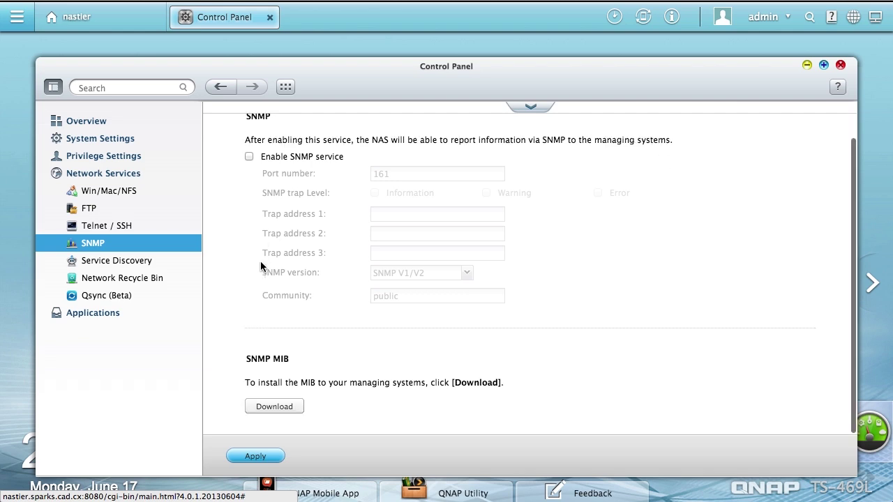
{"action": "scroll", "coordinate": [261, 265], "scroll_direction": "up", "scroll_amount": 1}
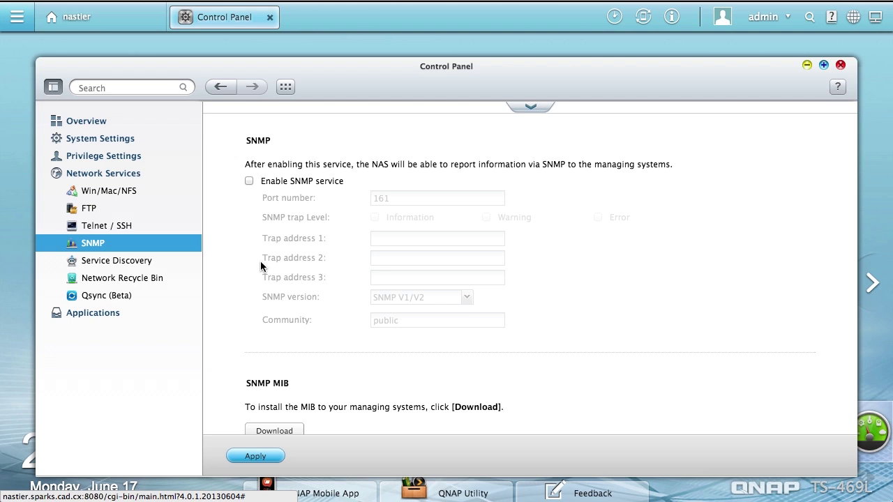
Show the Bonjour broadcast service list under Service Discovery, then bring up Finder's Dock menu
{"action": "left_click", "coordinate": [133, 260]}
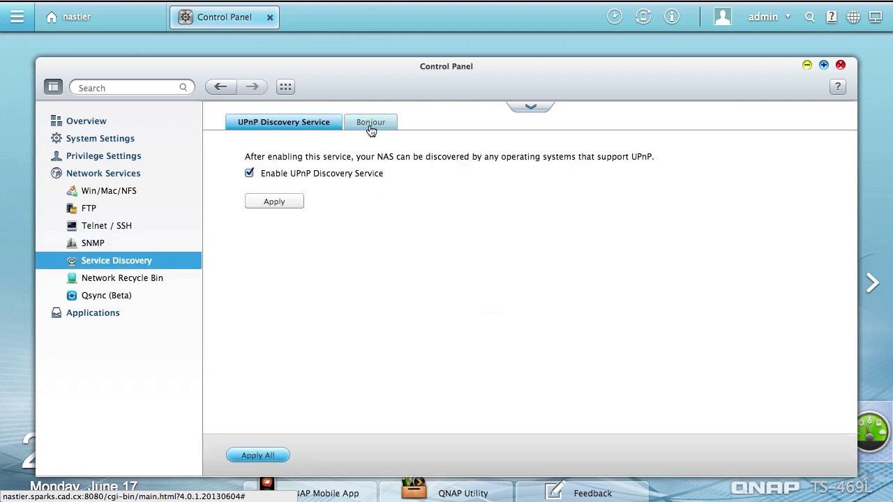
{"action": "left_click", "coordinate": [370, 126]}
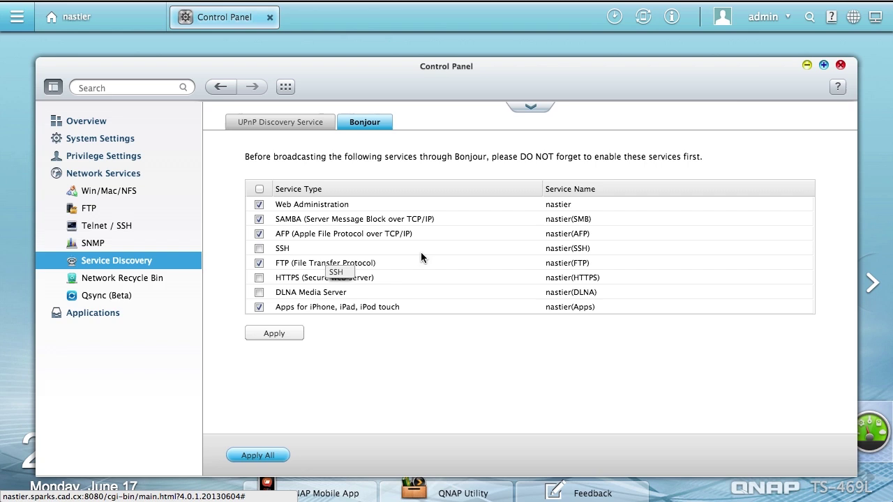
{"action": "right_click", "coordinate": [354, 497]}
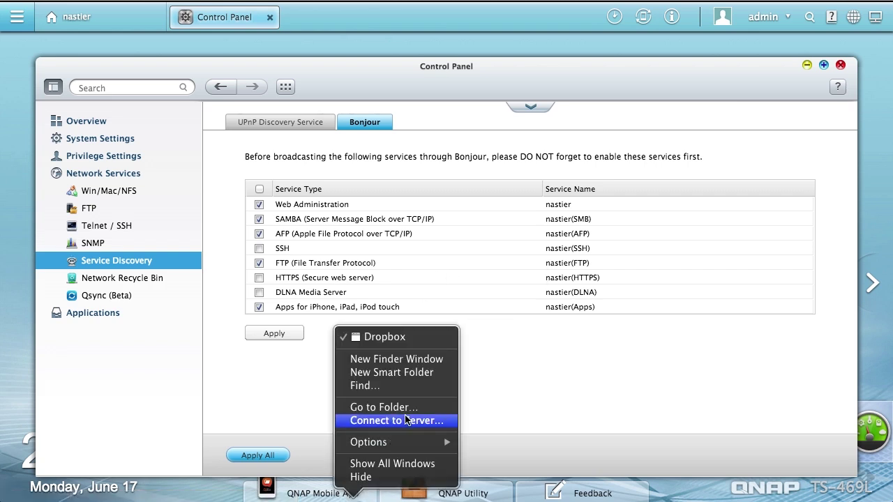
{"action": "left_click", "coordinate": [434, 360]}
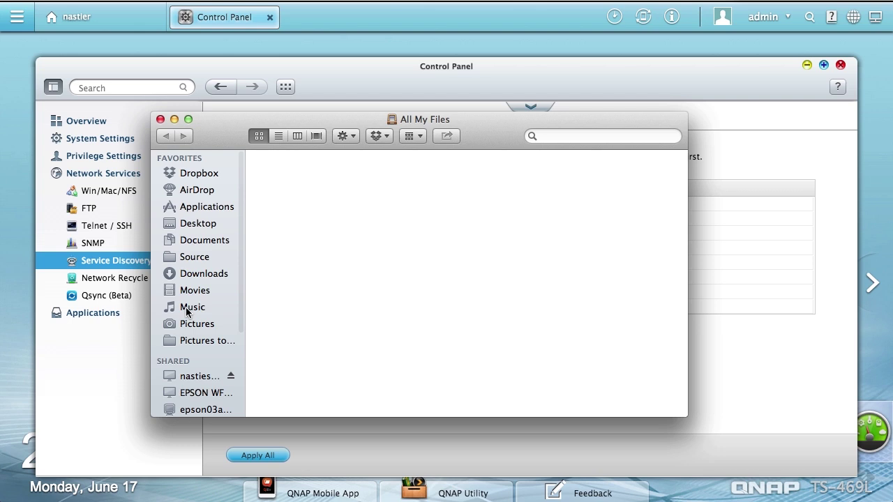
{"action": "scroll", "coordinate": [203, 363], "scroll_direction": "down", "scroll_amount": 2}
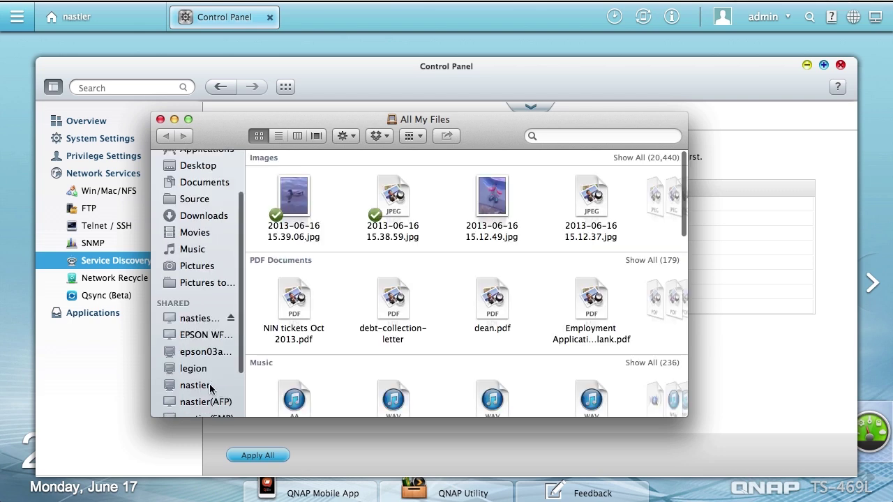
{"action": "scroll", "coordinate": [206, 383], "scroll_direction": "down", "scroll_amount": 1}
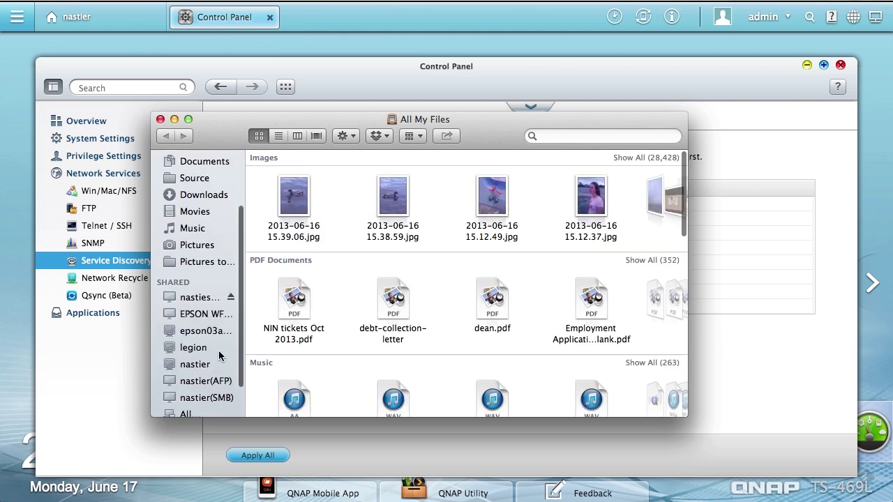
{"action": "scroll", "coordinate": [204, 382], "scroll_direction": "down", "scroll_amount": 2}
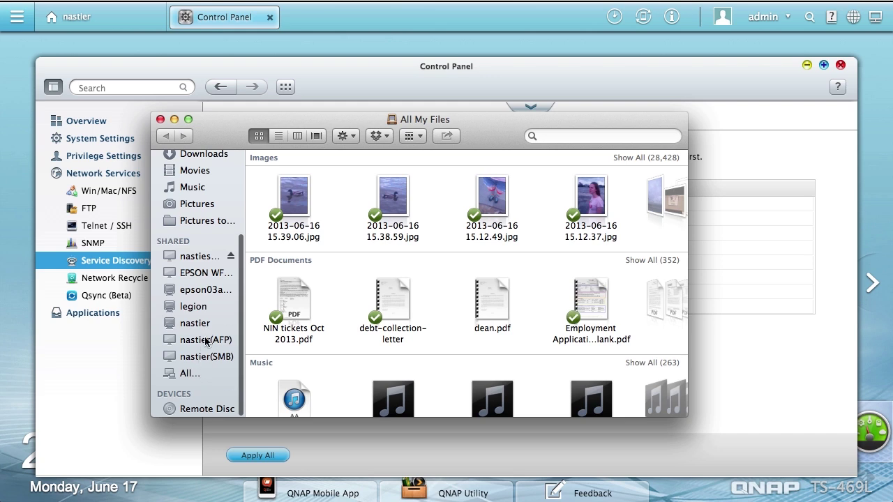
{"action": "left_click", "coordinate": [160, 119]}
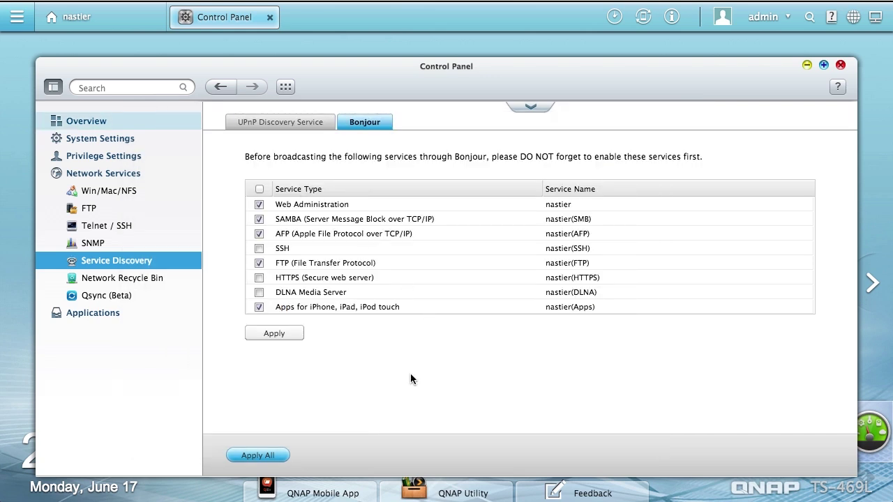
Open the Network Recycle Bin settings and move the Qsync (Beta) window fully into view
{"action": "left_click", "coordinate": [132, 278]}
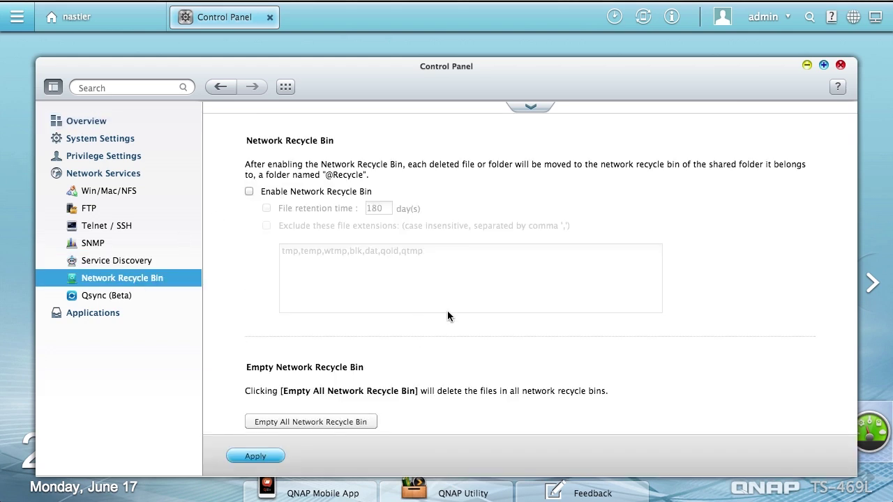
{"action": "scroll", "coordinate": [245, 290], "scroll_direction": "down", "scroll_amount": 1}
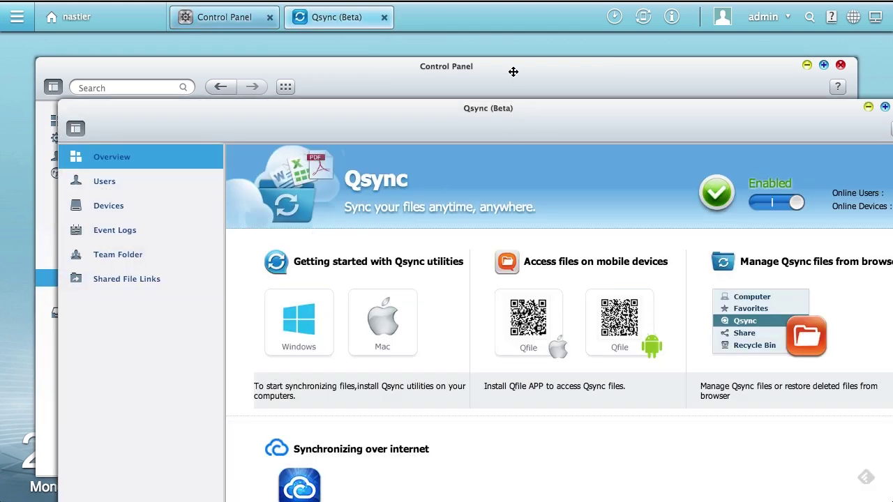
{"action": "left_click_drag", "start_coordinate": [568, 109], "coordinate": [529, 45]}
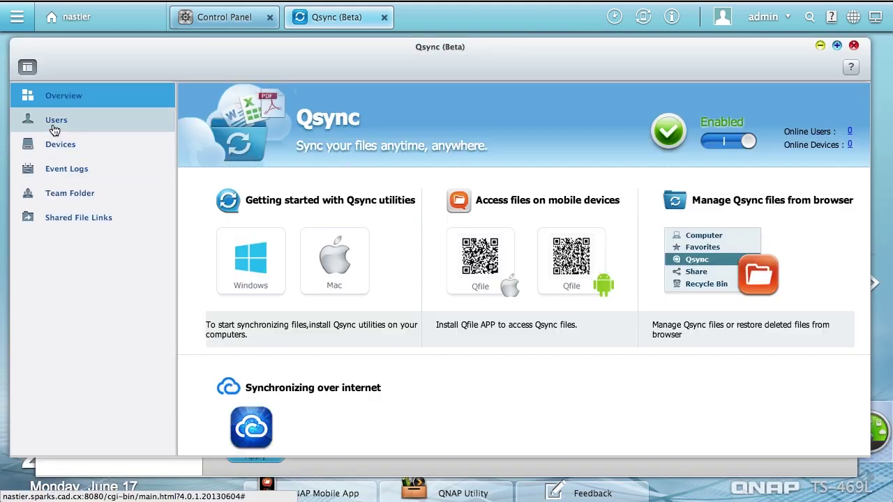
{"action": "scroll", "coordinate": [382, 311], "scroll_direction": "down", "scroll_amount": 2}
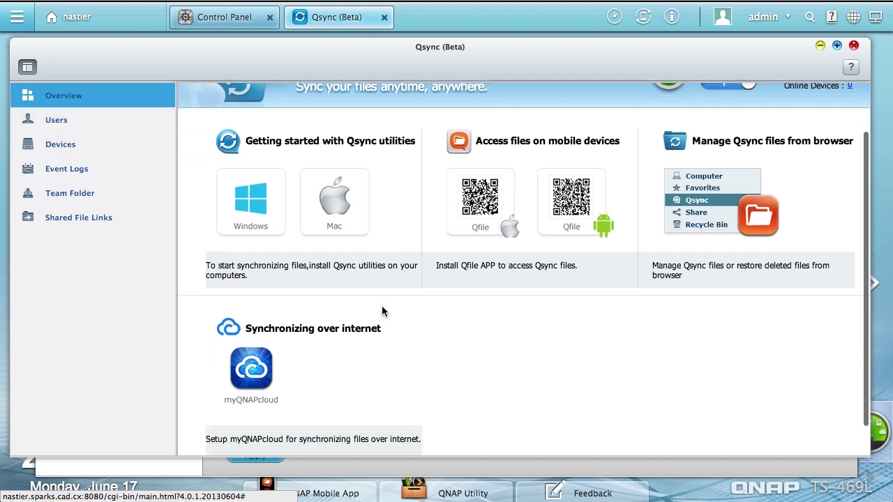
{"action": "scroll", "coordinate": [382, 311], "scroll_direction": "up", "scroll_amount": 2}
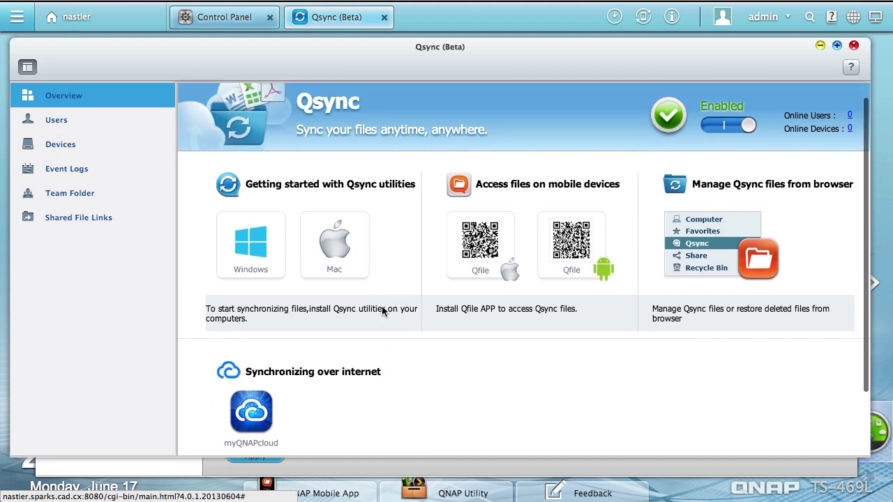
Check Qsync's Users, Devices, Event Logs, Team Folder and Shared Links pages, then close it
{"action": "left_click", "coordinate": [80, 123]}
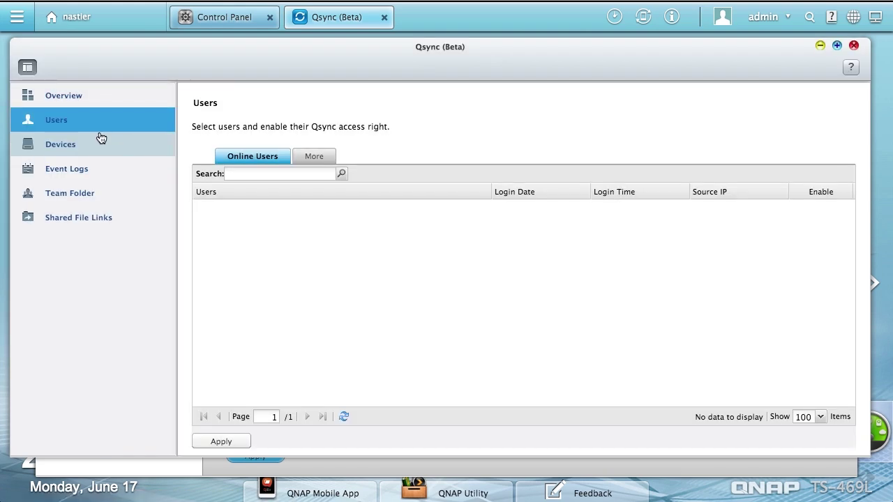
{"action": "left_click", "coordinate": [67, 142]}
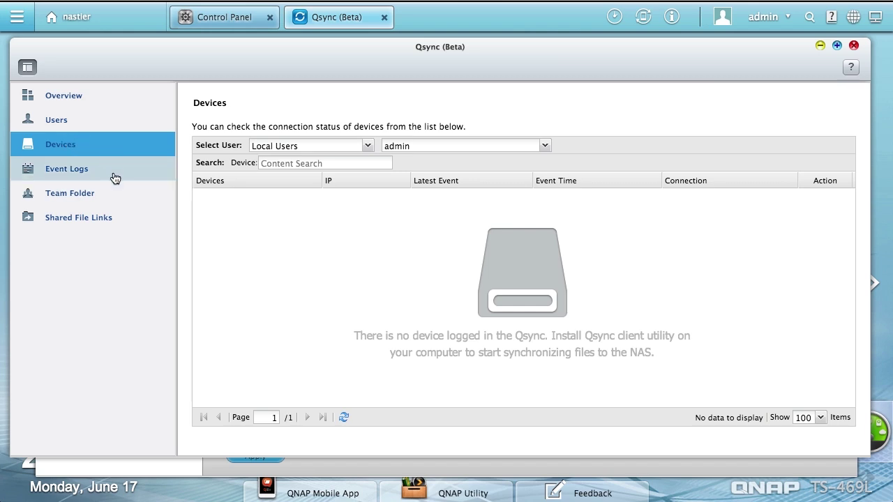
{"action": "left_click", "coordinate": [76, 171]}
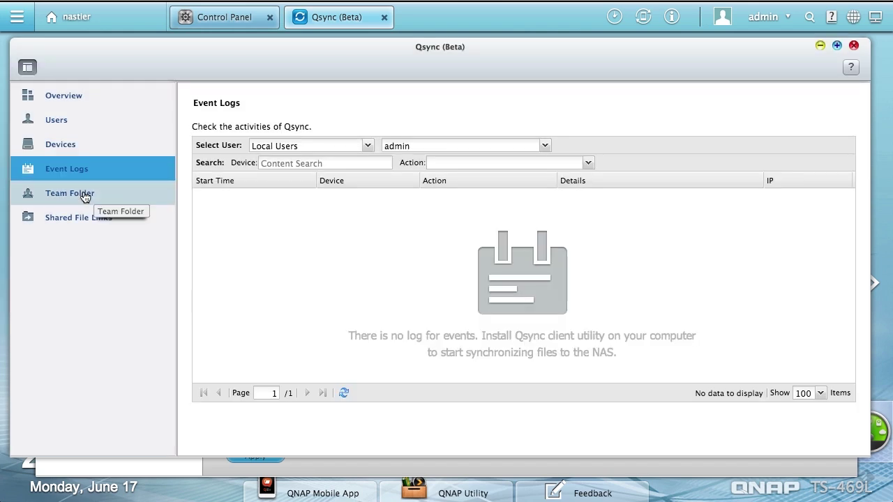
{"action": "left_click", "coordinate": [84, 194]}
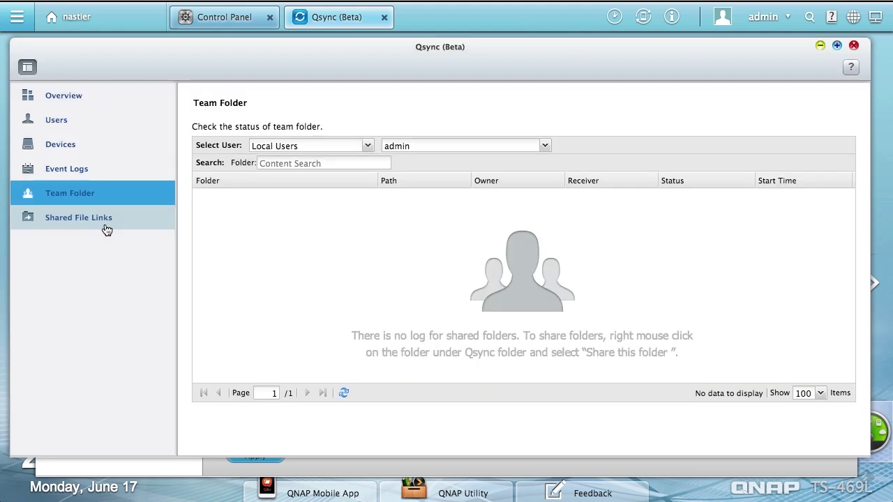
{"action": "left_click", "coordinate": [106, 230]}
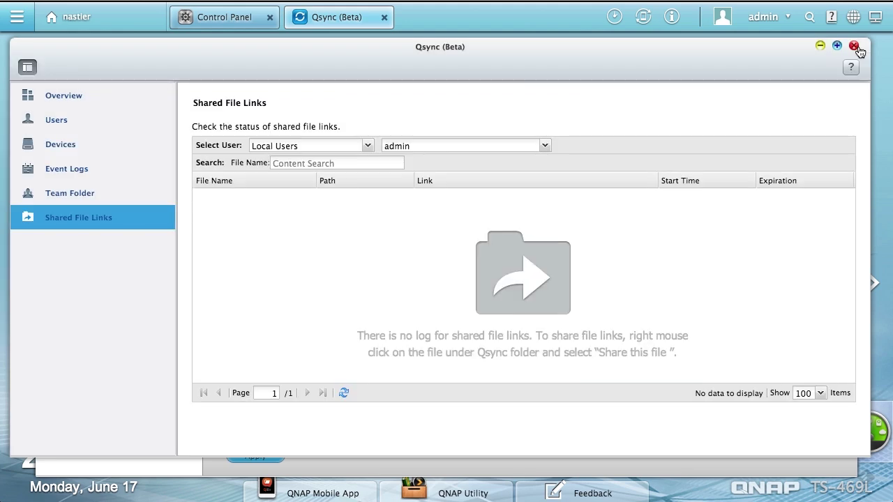
{"action": "left_click", "coordinate": [855, 47]}
Expand the Applications group and open the Station Manager settings
{"action": "left_click", "coordinate": [72, 314]}
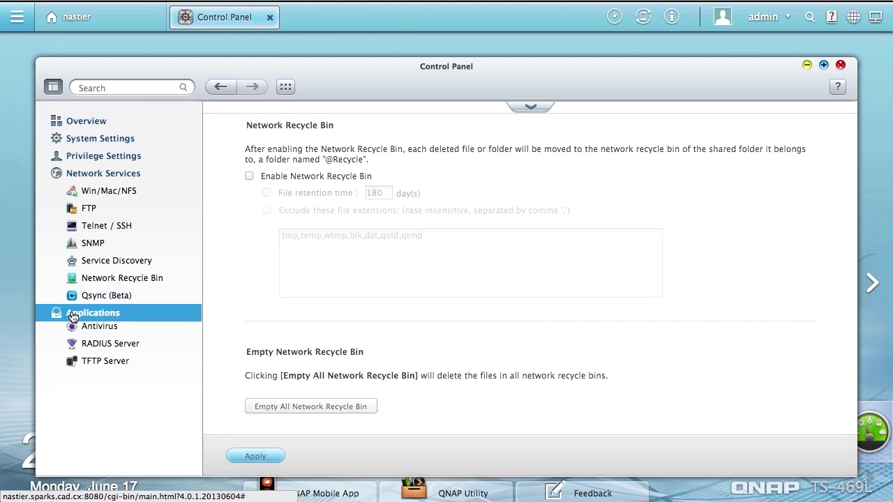
{"action": "left_click", "coordinate": [105, 174]}
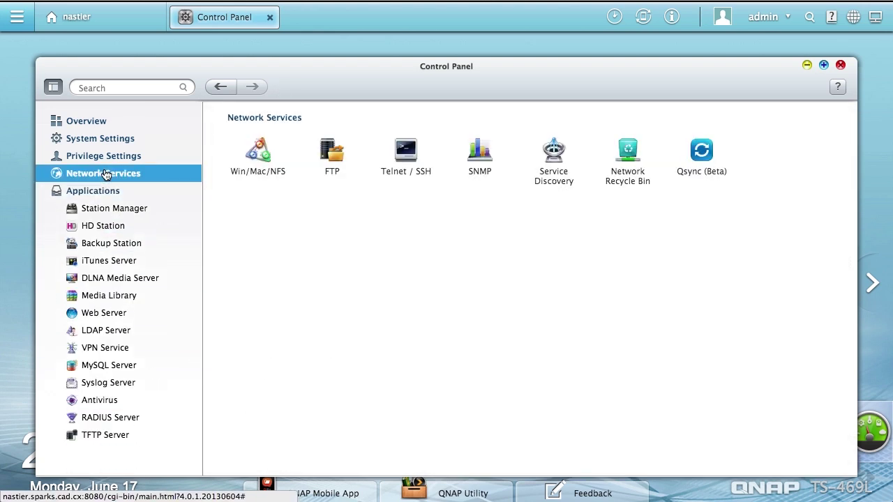
{"action": "left_click", "coordinate": [141, 212]}
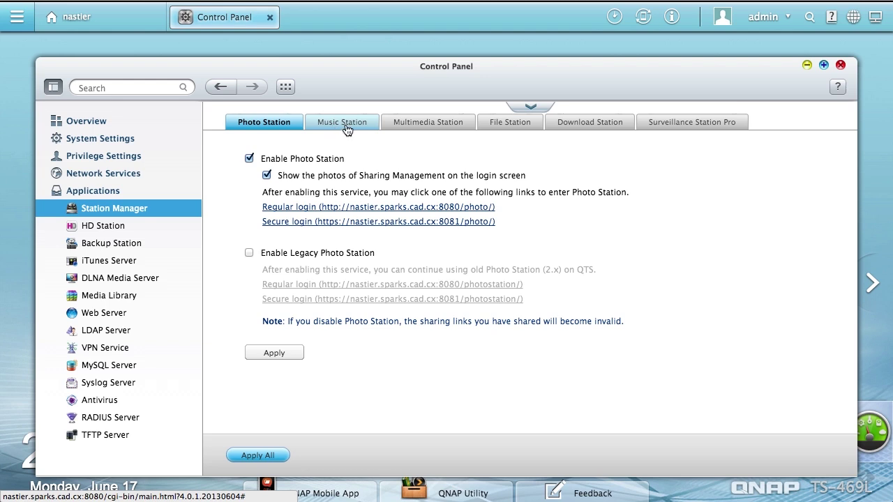
View the Music, Multimedia, File, Download and Surveillance Station Pro tabs, then go to HD Station
{"action": "left_click", "coordinate": [341, 131]}
{"action": "left_click", "coordinate": [436, 133]}
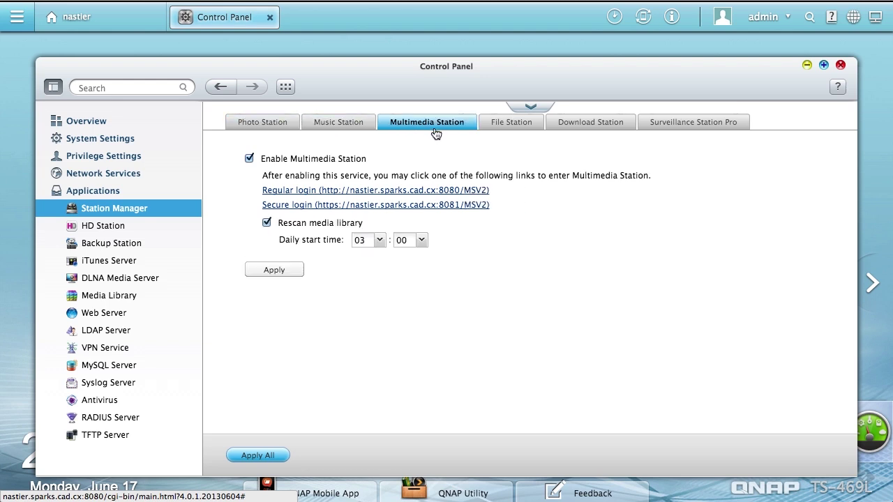
{"action": "left_click", "coordinate": [520, 132]}
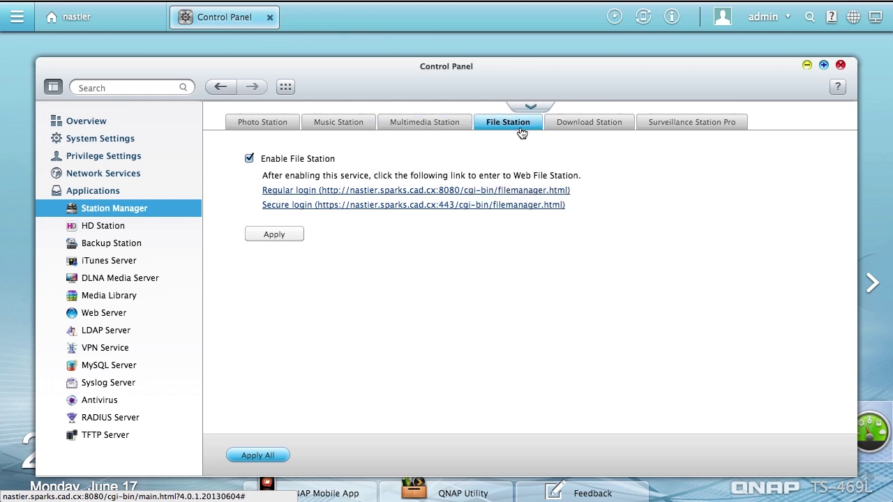
{"action": "left_click", "coordinate": [609, 130]}
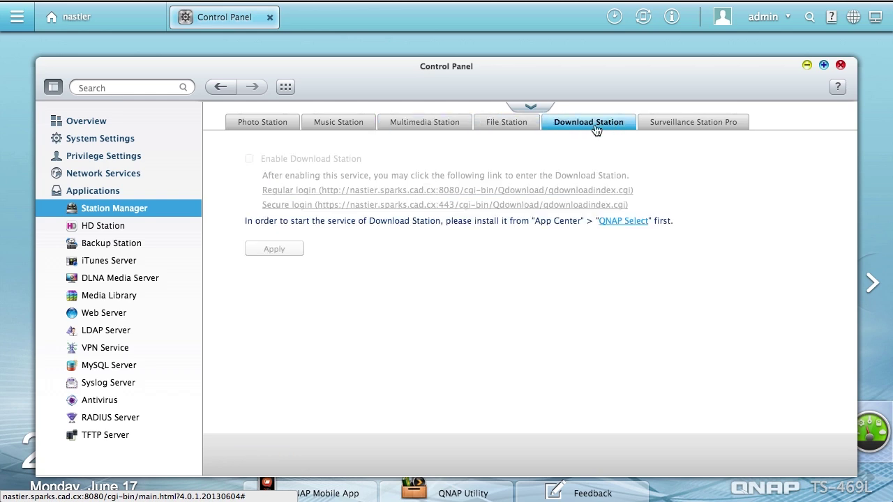
{"action": "left_click", "coordinate": [704, 129]}
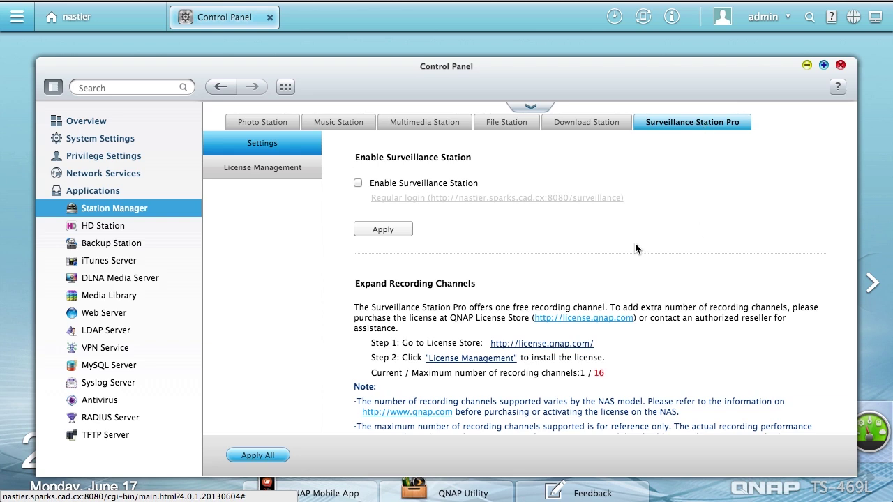
{"action": "scroll", "coordinate": [484, 314], "scroll_direction": "down", "scroll_amount": 3}
{"action": "scroll", "coordinate": [484, 317], "scroll_direction": "up", "scroll_amount": 3}
{"action": "left_click", "coordinate": [97, 230]}
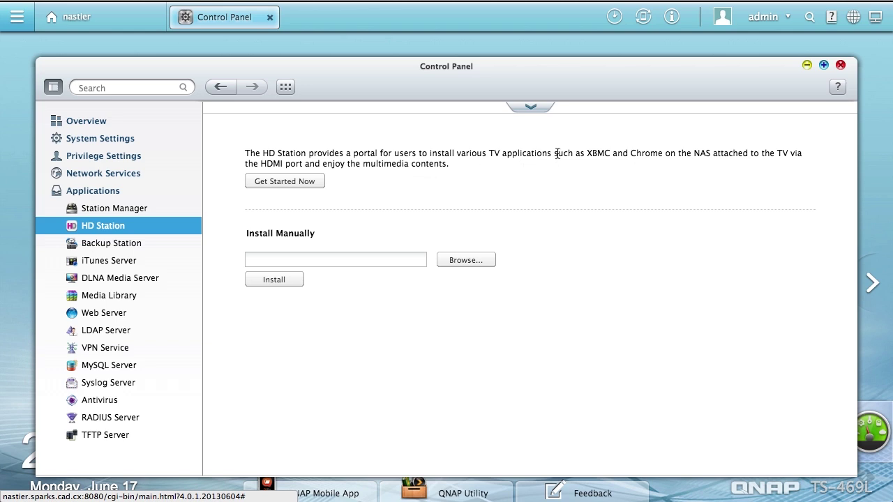
Expand and collapse the application icon bar, then open Backup Station in its own window
{"action": "left_click", "coordinate": [531, 107]}
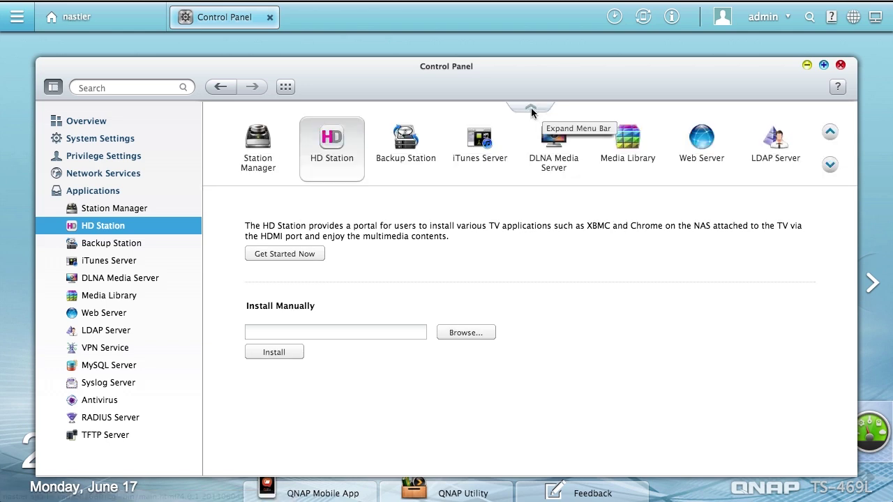
{"action": "left_click", "coordinate": [530, 107]}
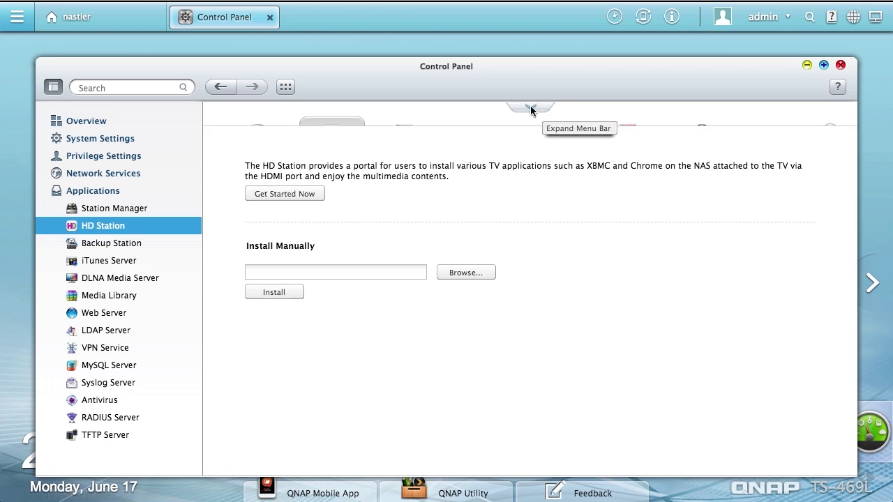
{"action": "left_click", "coordinate": [116, 245]}
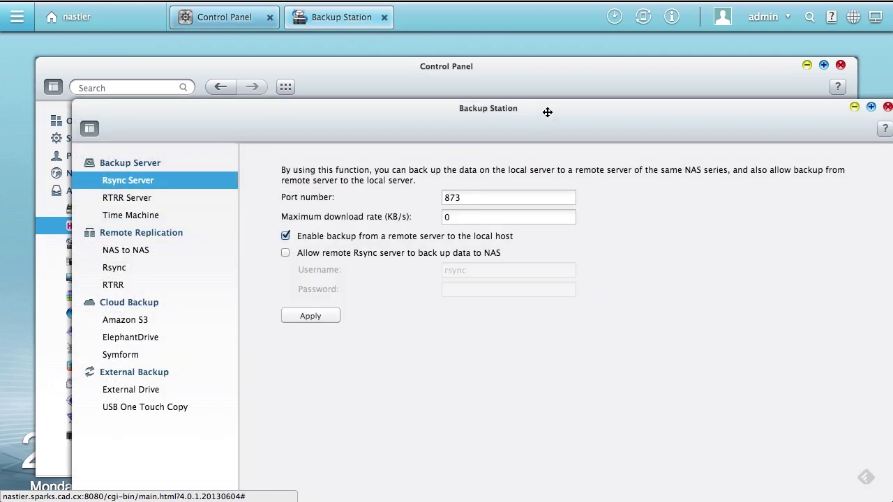
Move Backup Station up and view RTRR Server, Time Machine, NAS to NAS, Rsync and RTRR pages
{"action": "left_click_drag", "start_coordinate": [548, 112], "coordinate": [509, 50]}
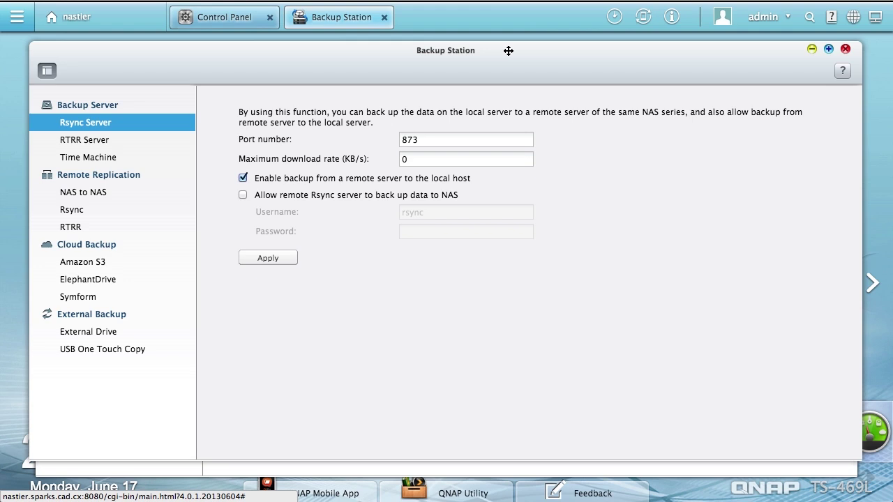
{"action": "left_click", "coordinate": [101, 141]}
{"action": "left_click", "coordinate": [124, 158]}
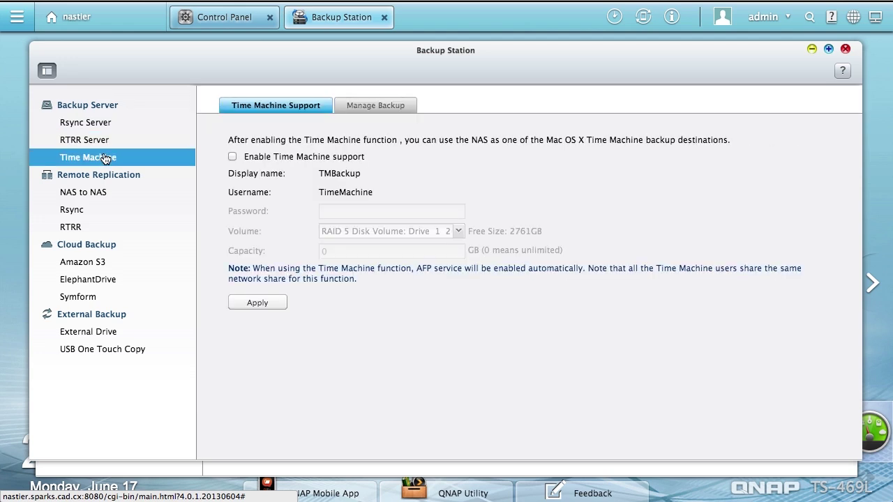
{"action": "left_click", "coordinate": [87, 191]}
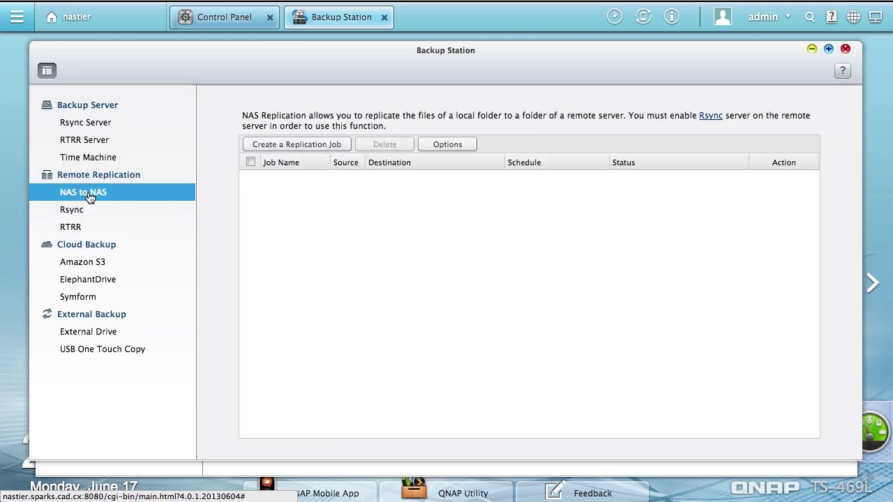
{"action": "left_click", "coordinate": [81, 210]}
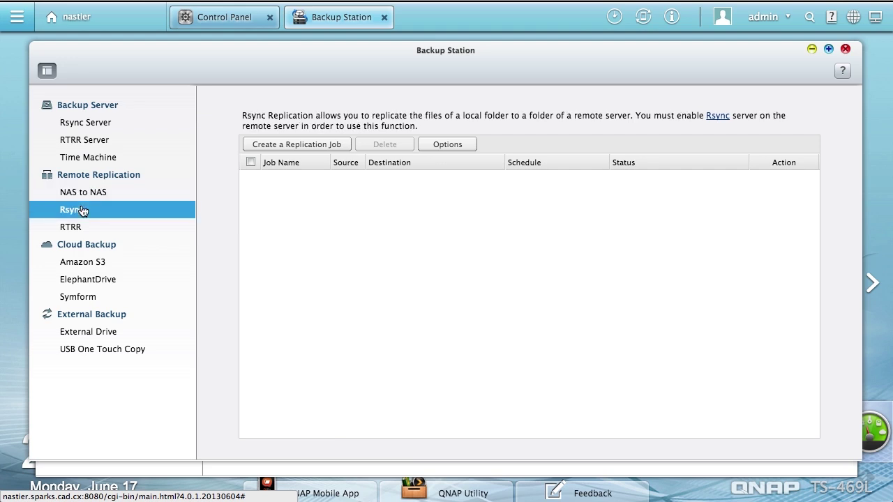
{"action": "left_click", "coordinate": [85, 233]}
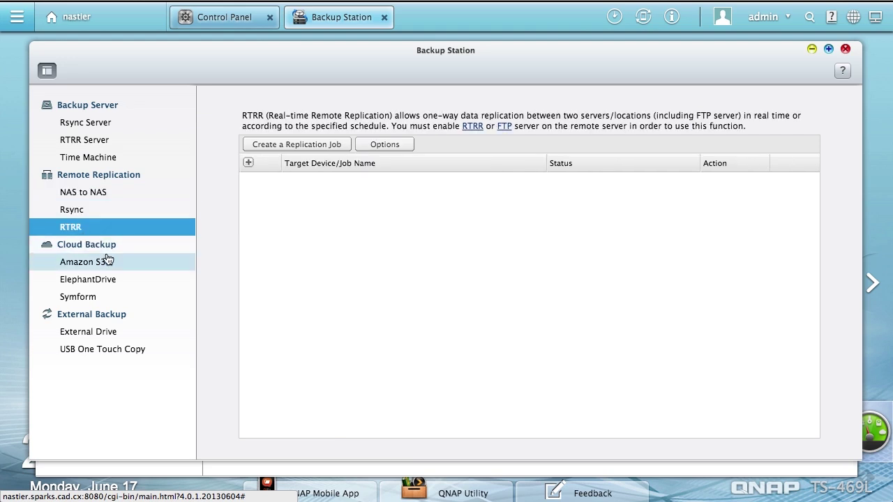
View Amazon S3, ElephantDrive, Symform and USB One Touch Copy pages, then close Backup Station
{"action": "left_click", "coordinate": [101, 264]}
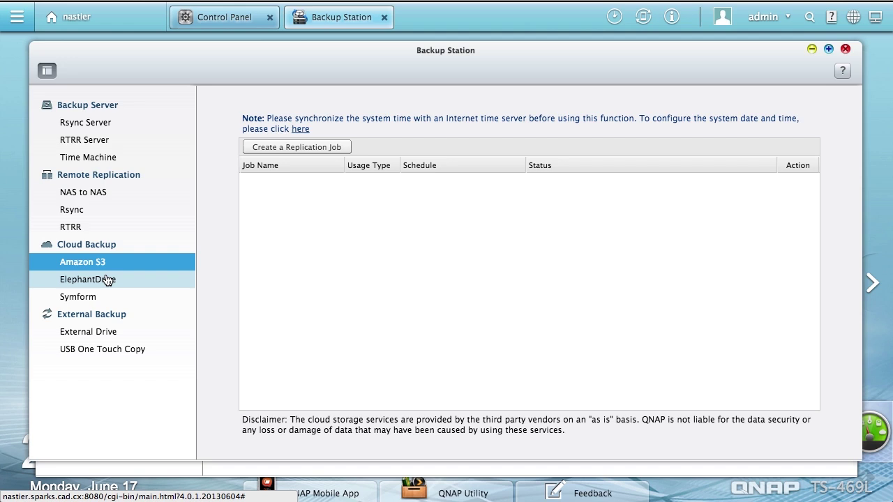
{"action": "left_click", "coordinate": [106, 279]}
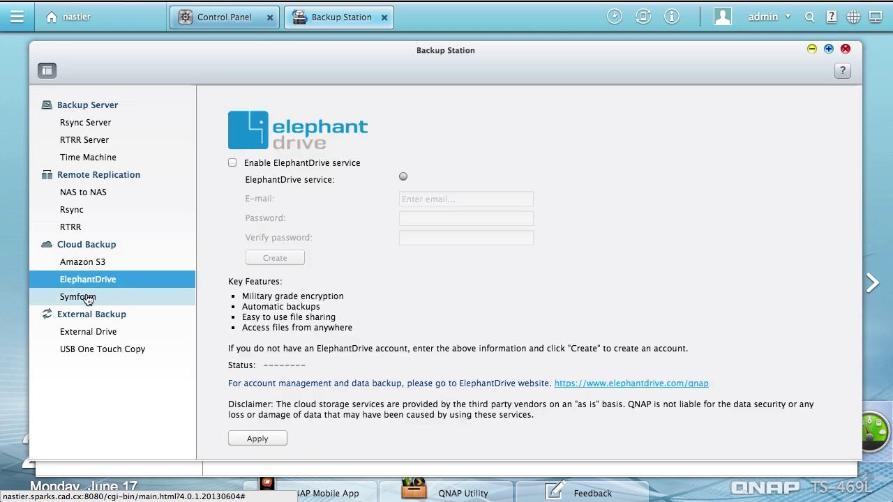
{"action": "left_click", "coordinate": [87, 300]}
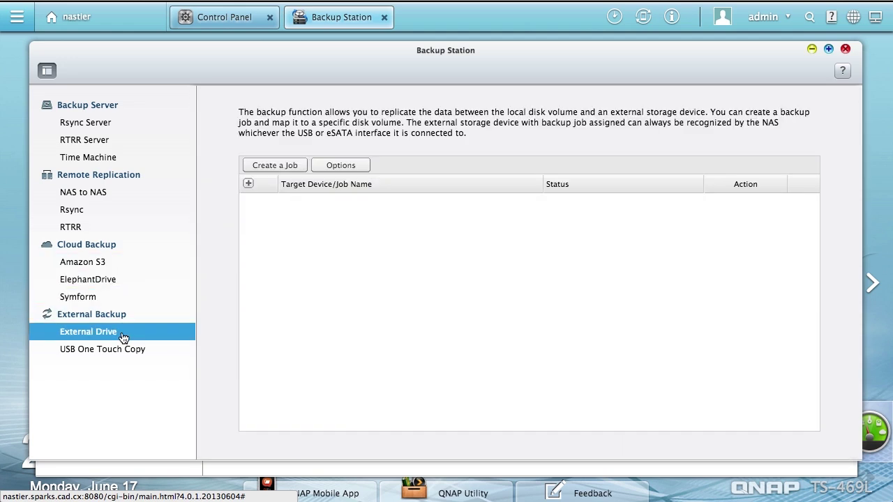
{"action": "left_click", "coordinate": [139, 351]}
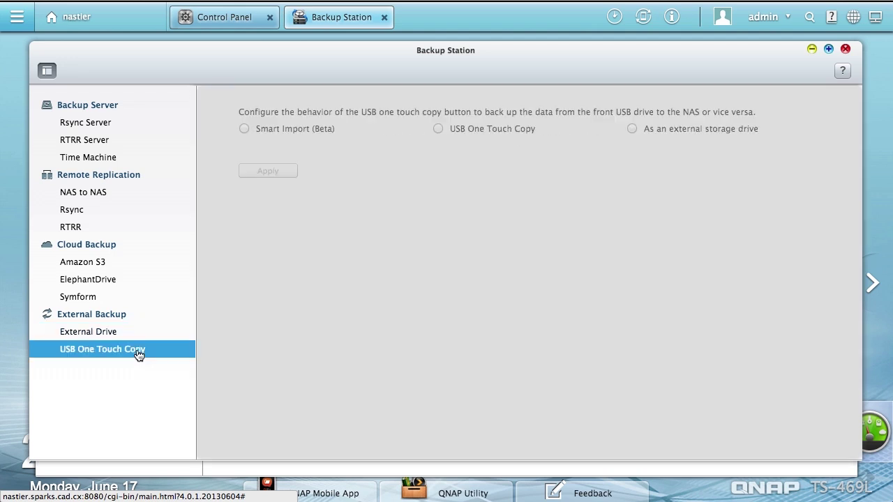
{"action": "left_click", "coordinate": [97, 269]}
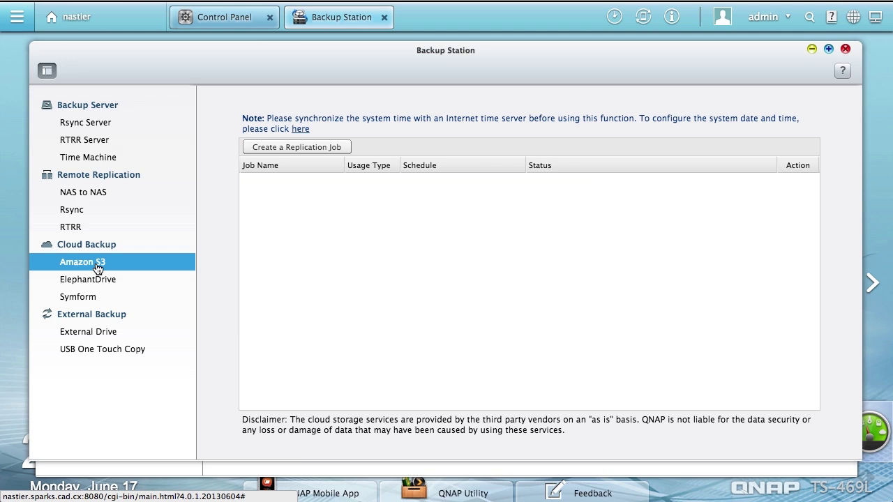
{"action": "left_click", "coordinate": [846, 49]}
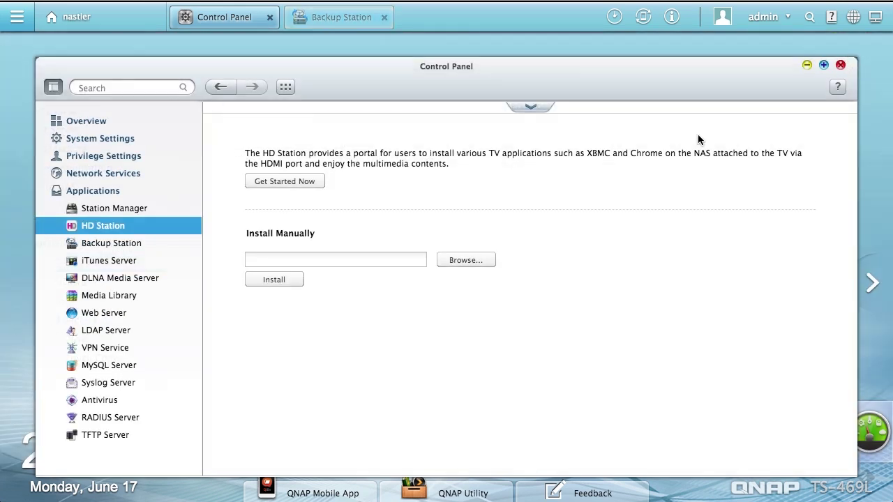
View the iTunes Server and DLNA Media Server settings, then open Media Library
{"action": "left_click", "coordinate": [121, 263]}
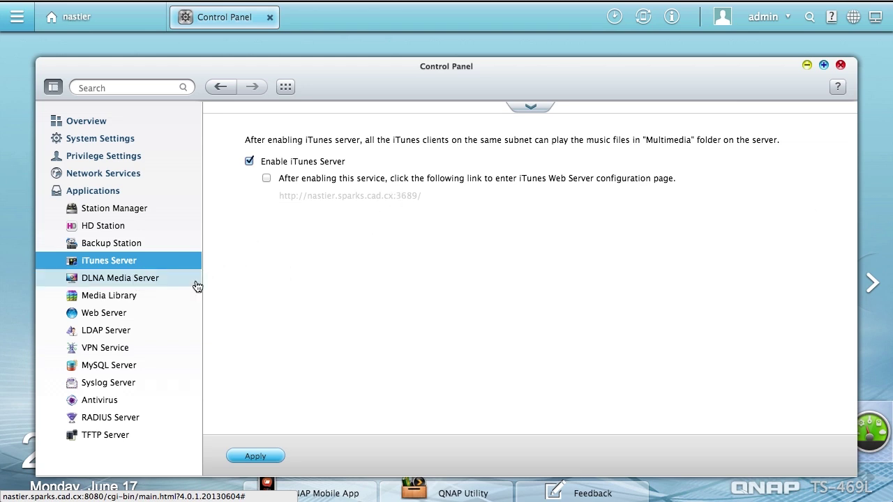
{"action": "left_click", "coordinate": [109, 286]}
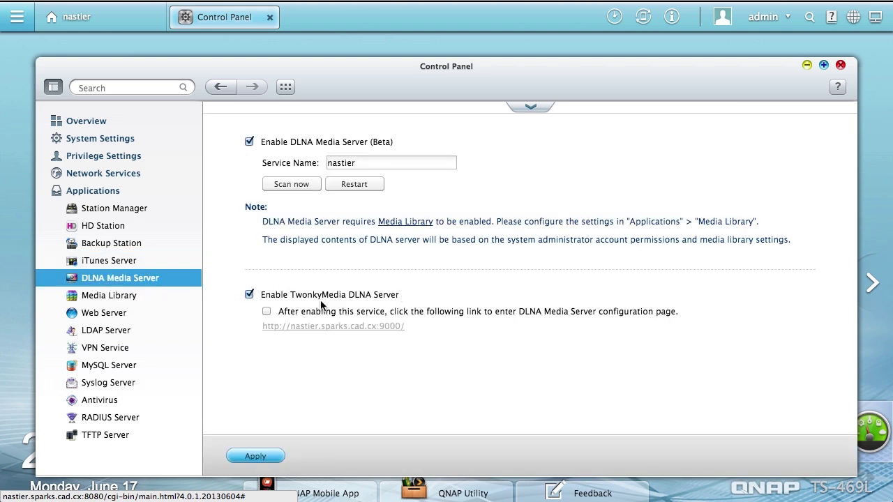
{"action": "left_click", "coordinate": [110, 298]}
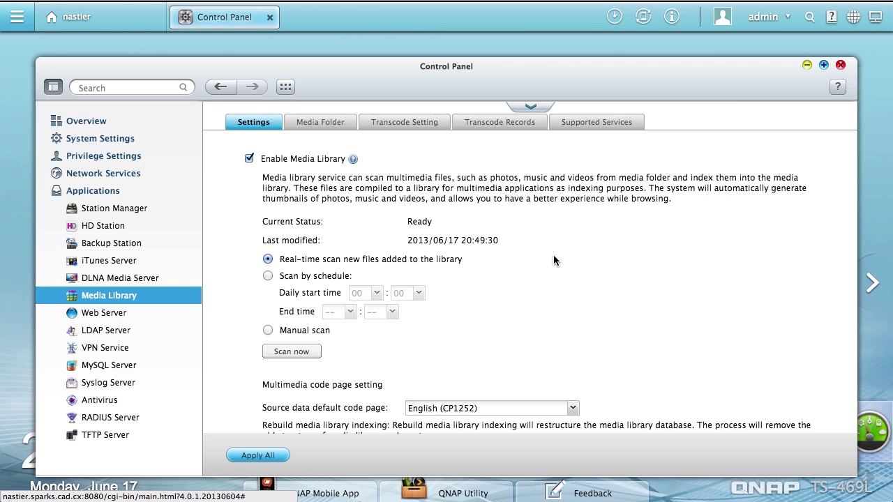
{"action": "scroll", "coordinate": [572, 286], "scroll_direction": "down", "scroll_amount": 1}
{"action": "scroll", "coordinate": [571, 291], "scroll_direction": "down", "scroll_amount": 2}
{"action": "scroll", "coordinate": [572, 291], "scroll_direction": "up", "scroll_amount": 3}
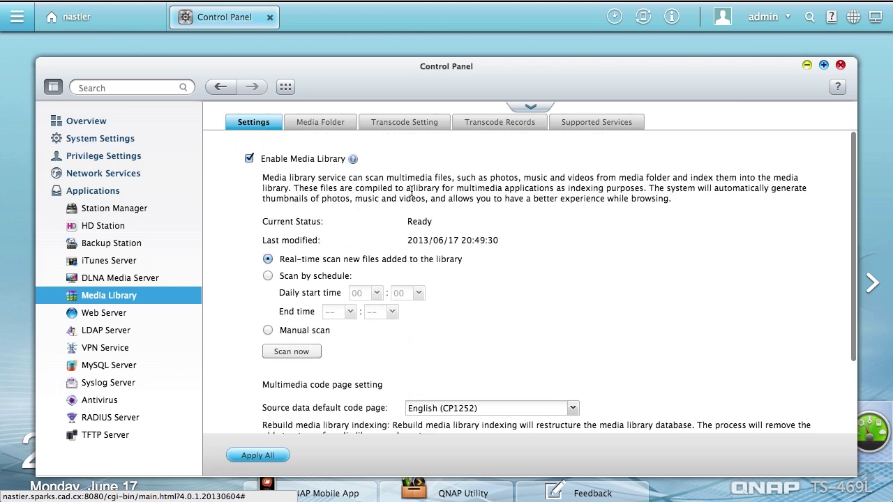
Check Media Library's media folders, transcode settings, transcode records and supported services, then open Web Server
{"action": "left_click", "coordinate": [325, 126]}
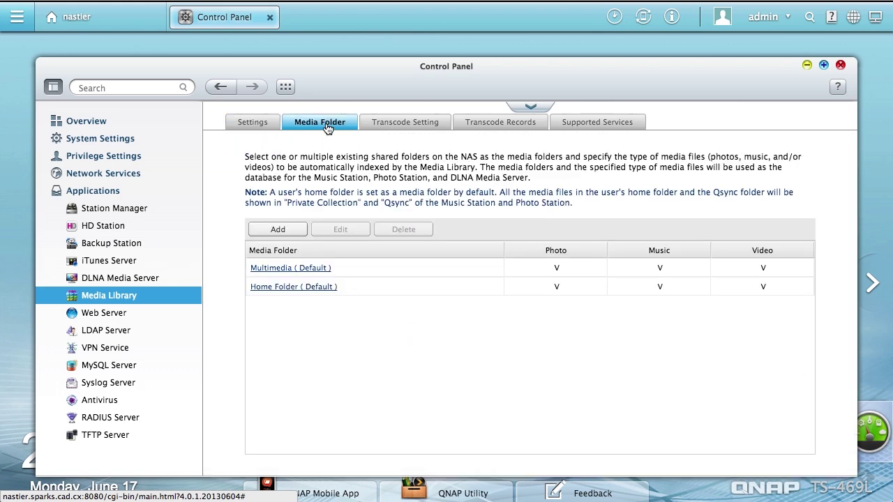
{"action": "left_click", "coordinate": [375, 124]}
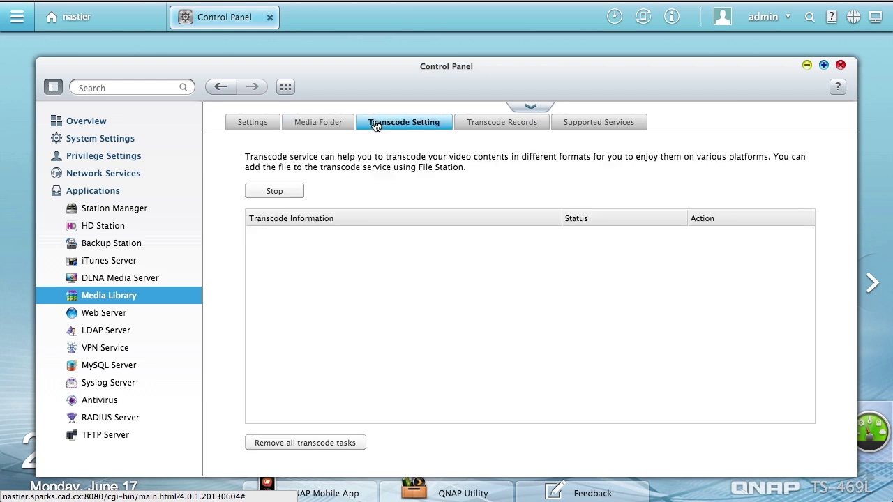
{"action": "left_click", "coordinate": [500, 126]}
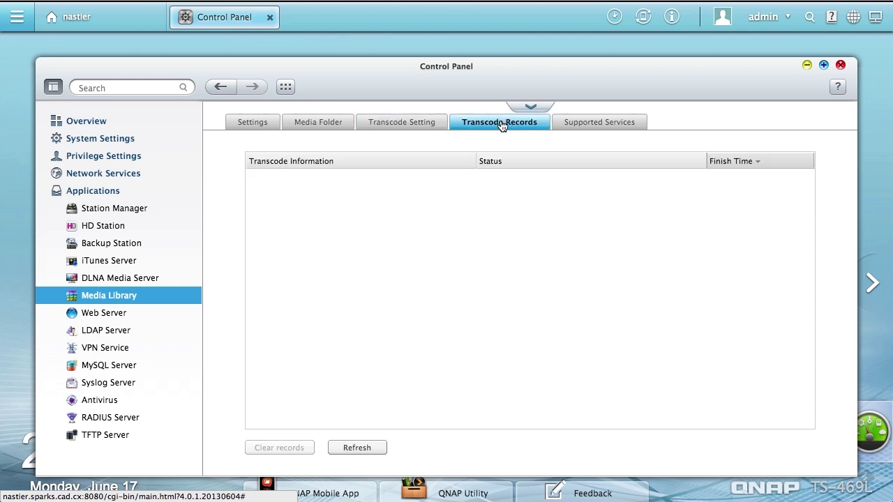
{"action": "left_click", "coordinate": [596, 124]}
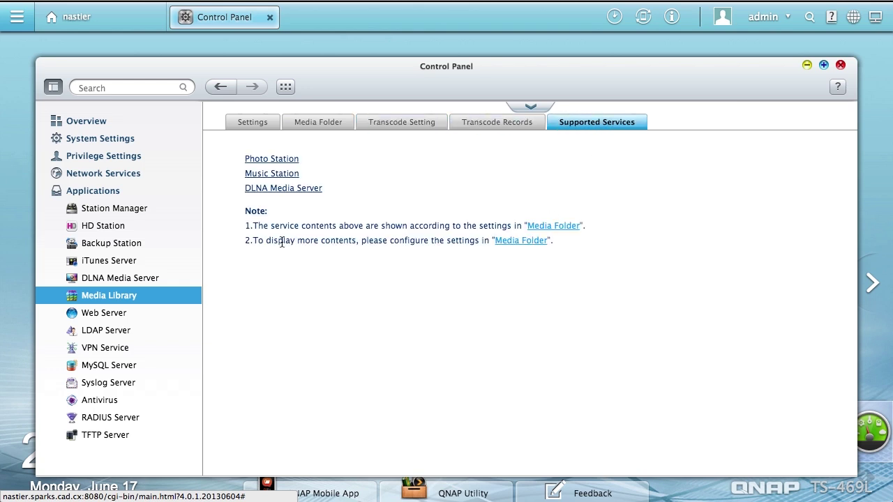
{"action": "left_click", "coordinate": [112, 315]}
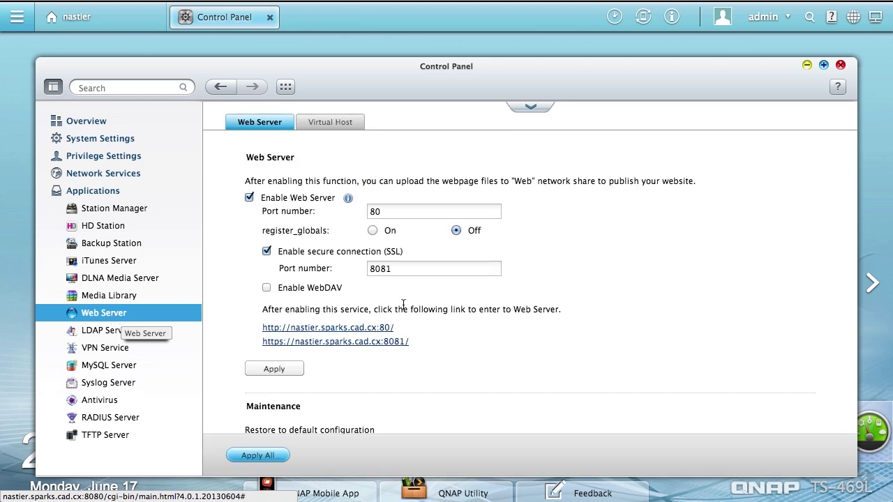
Review the Web Server page and its Virtual Host tab, then open the LDAP Server settings
{"action": "scroll", "coordinate": [545, 307], "scroll_direction": "down", "scroll_amount": 1}
{"action": "scroll", "coordinate": [546, 304], "scroll_direction": "down", "scroll_amount": 6}
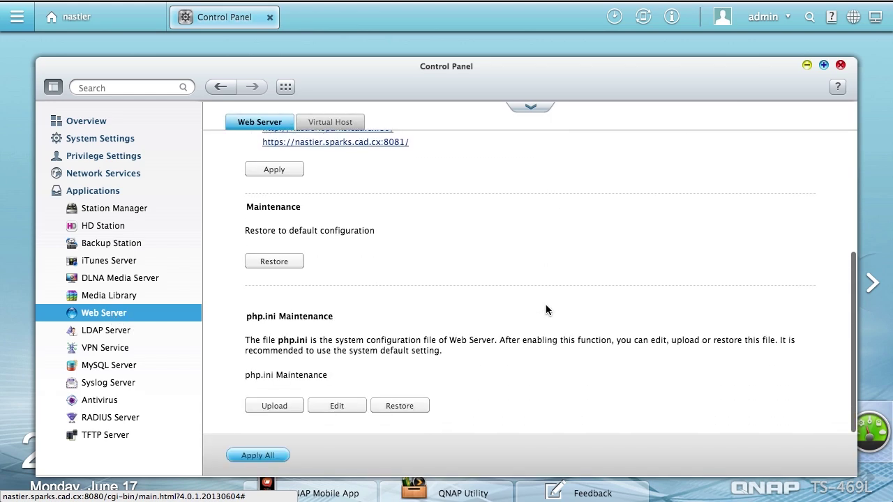
{"action": "scroll", "coordinate": [406, 340], "scroll_direction": "up", "scroll_amount": 7}
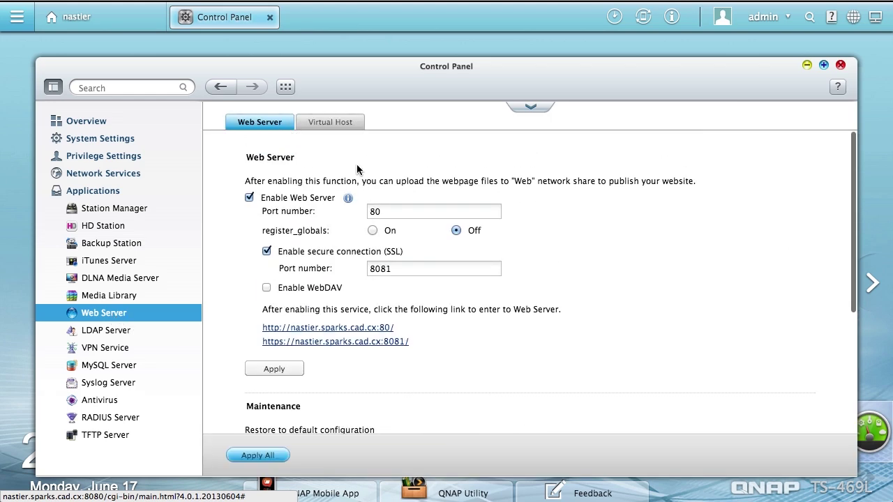
{"action": "left_click", "coordinate": [343, 130]}
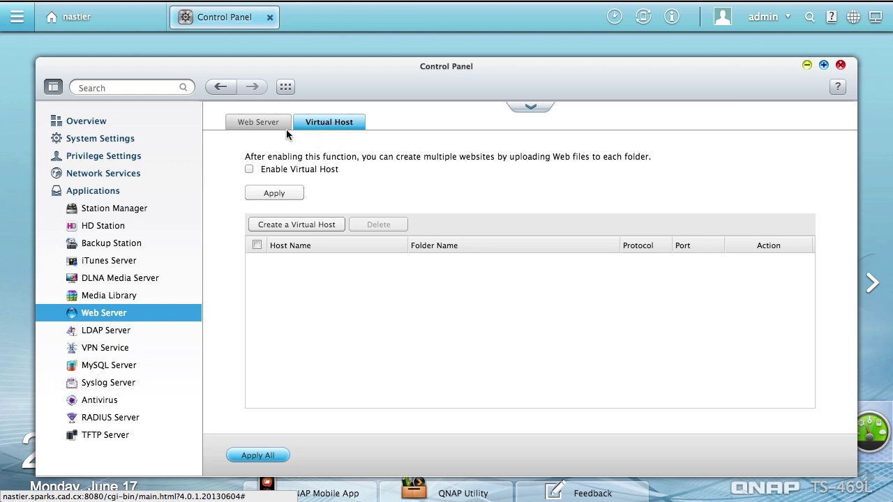
{"action": "left_click", "coordinate": [109, 332]}
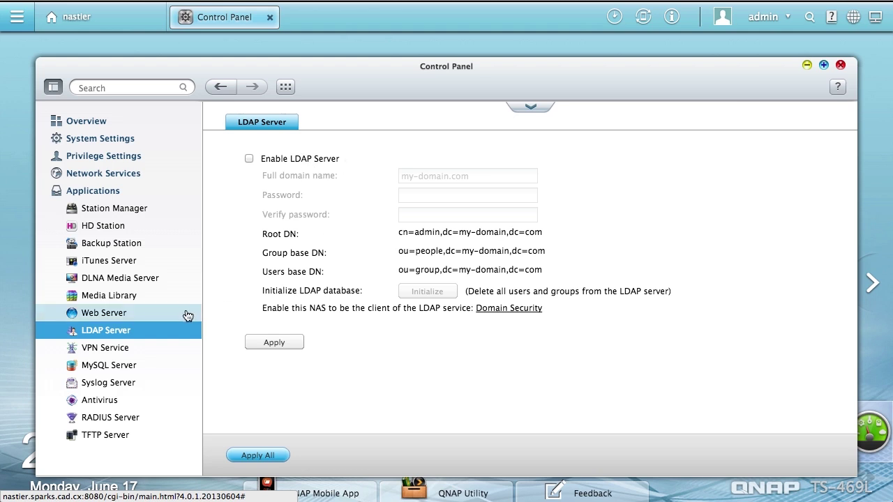
Open the VPN Service settings and scroll through its options
{"action": "left_click", "coordinate": [108, 347]}
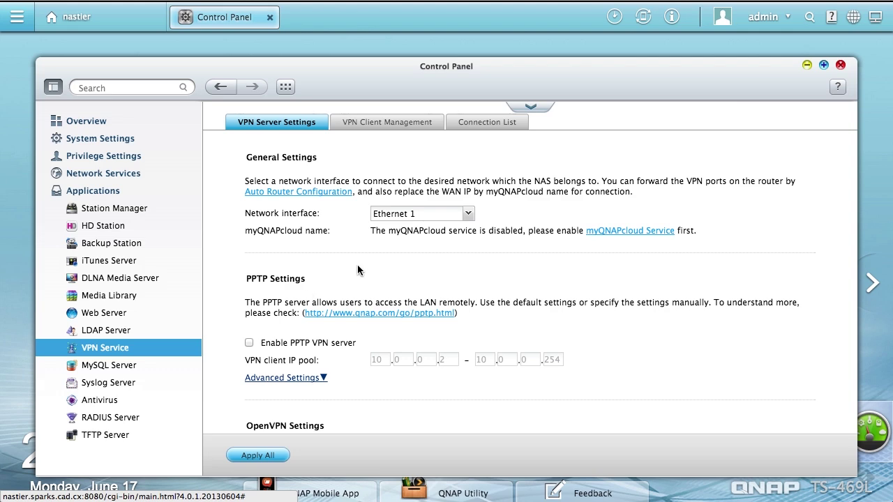
{"action": "scroll", "coordinate": [358, 270], "scroll_direction": "down", "scroll_amount": 3}
{"action": "scroll", "coordinate": [357, 270], "scroll_direction": "down", "scroll_amount": 3}
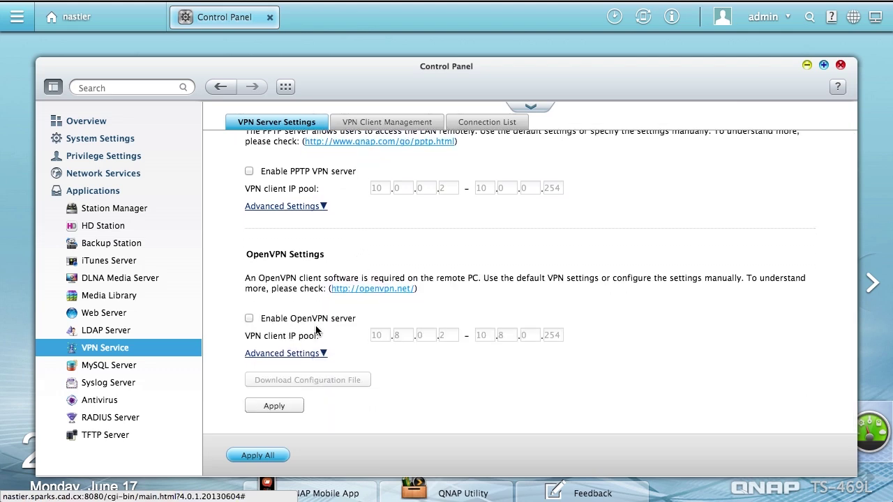
{"action": "scroll", "coordinate": [323, 318], "scroll_direction": "up", "scroll_amount": 2}
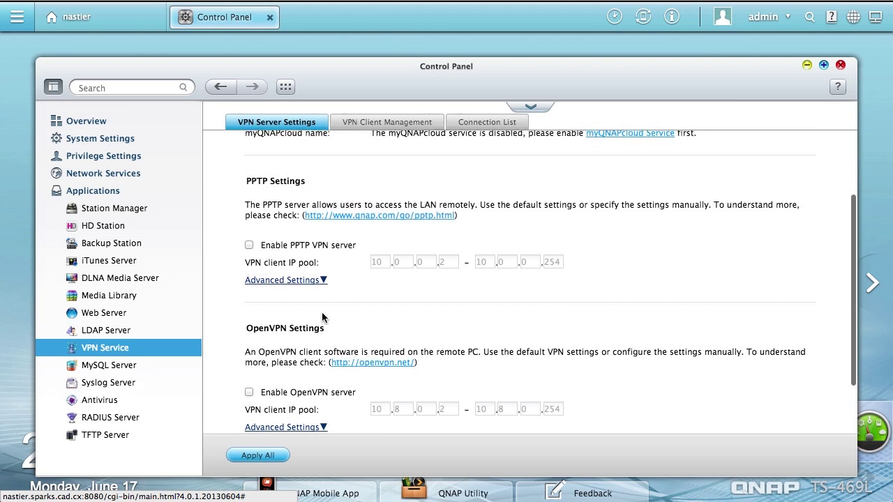
{"action": "scroll", "coordinate": [363, 296], "scroll_direction": "down", "scroll_amount": 3}
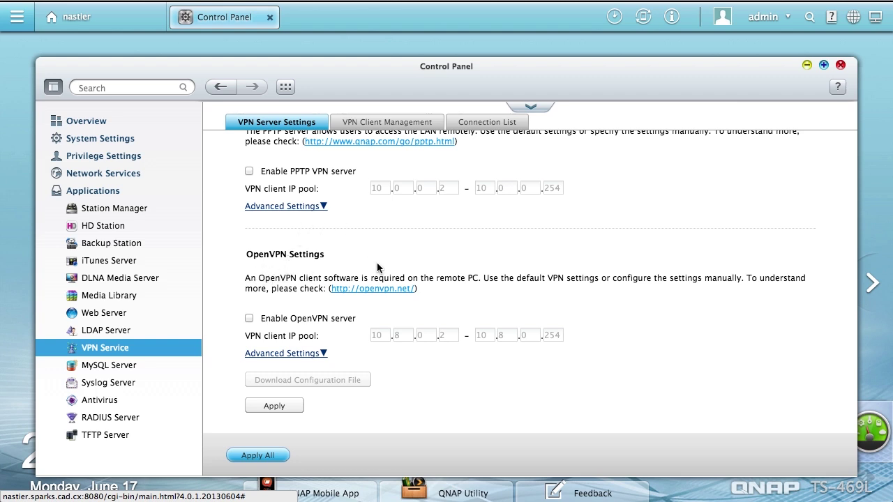
{"action": "scroll", "coordinate": [377, 268], "scroll_direction": "up", "scroll_amount": 5}
Check the VPN client and connection lists, then view MySQL Server and Syslog Server settings
{"action": "left_click", "coordinate": [396, 122]}
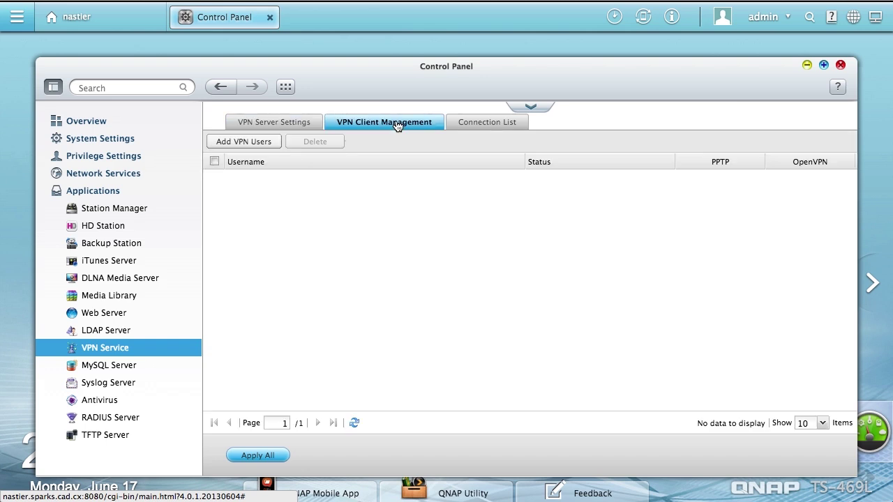
{"action": "left_click", "coordinate": [479, 123]}
{"action": "left_click", "coordinate": [108, 367]}
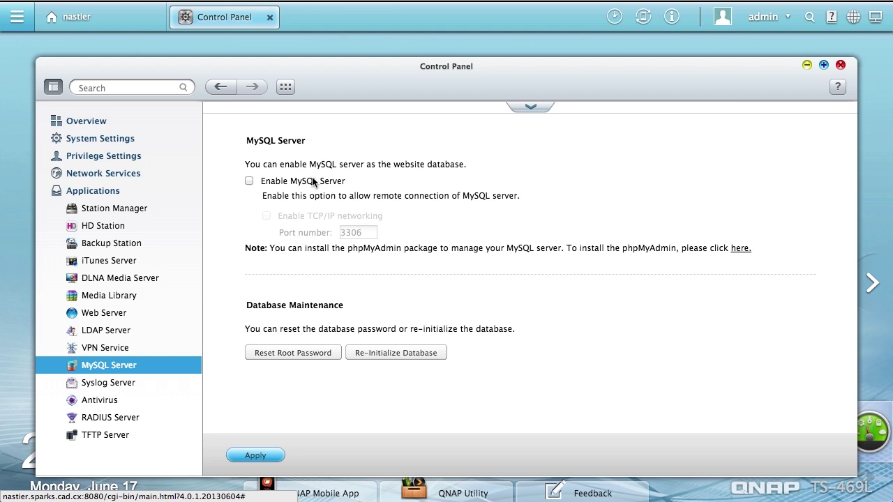
{"action": "left_click", "coordinate": [125, 385]}
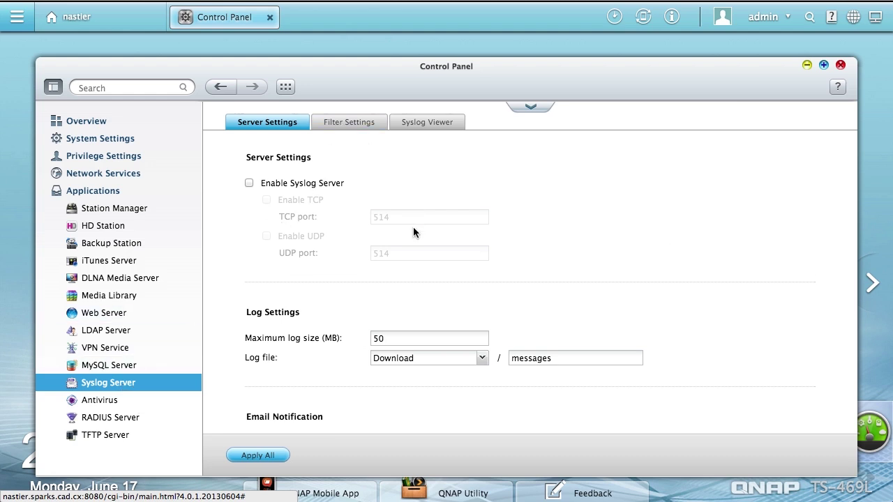
Review the Syslog Server page with its Filter Settings and Syslog Viewer tabs
{"action": "scroll", "coordinate": [413, 230], "scroll_direction": "down", "scroll_amount": 3}
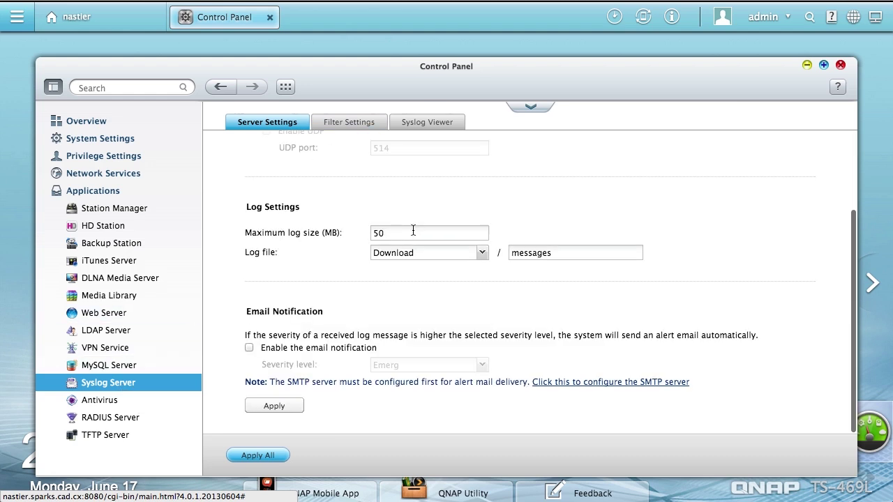
{"action": "left_click", "coordinate": [356, 124]}
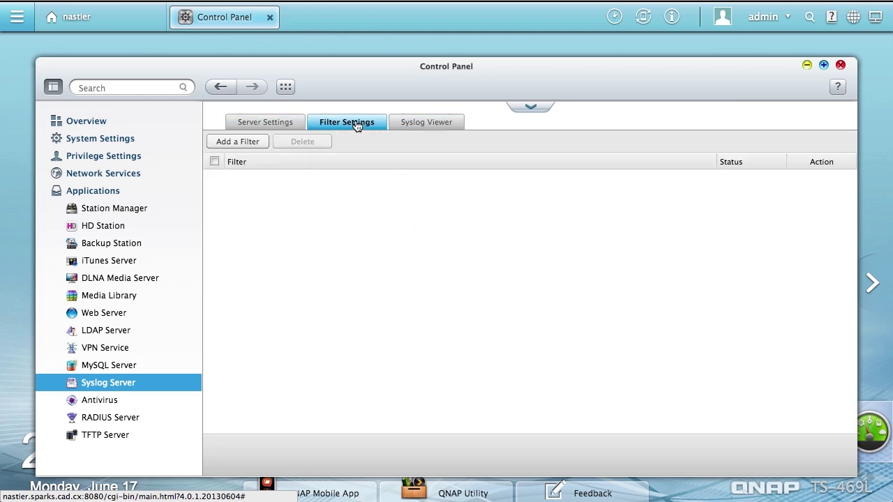
{"action": "left_click", "coordinate": [410, 123]}
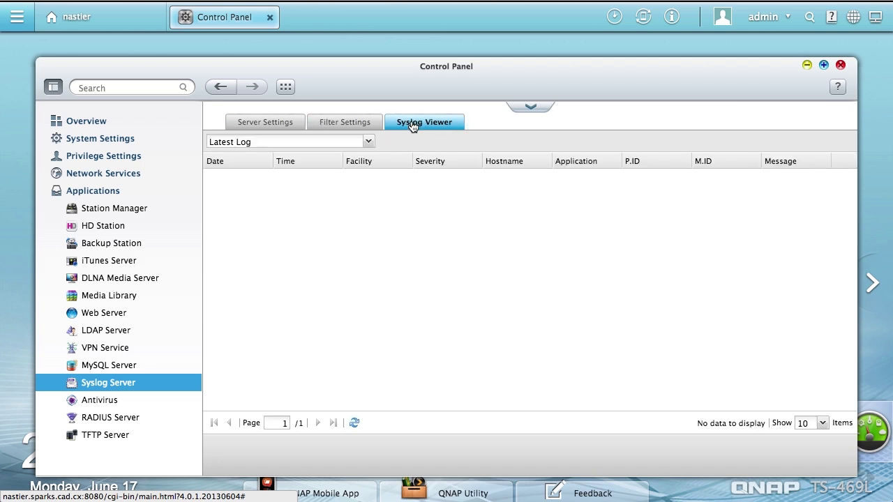
Look through Antivirus's Scan Jobs, Reports and Quarantine tabs, ending back on Overview
{"action": "left_click", "coordinate": [106, 400]}
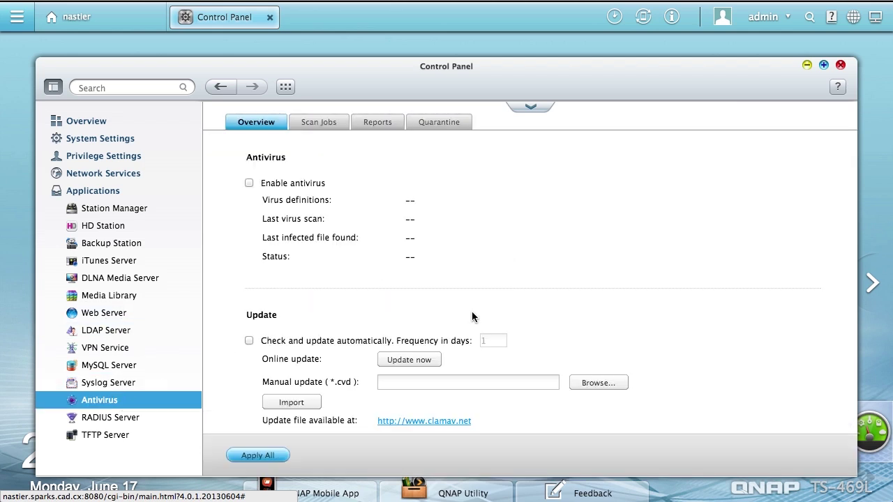
{"action": "scroll", "coordinate": [472, 312], "scroll_direction": "down", "scroll_amount": 2}
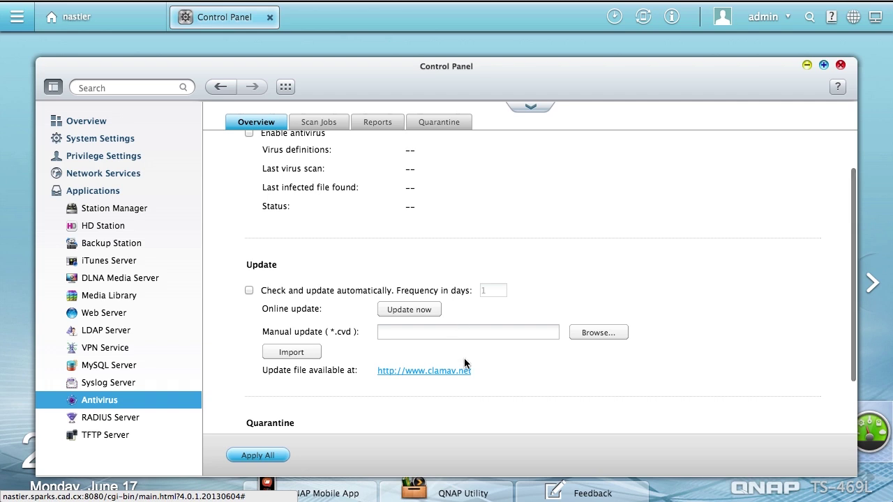
{"action": "scroll", "coordinate": [501, 369], "scroll_direction": "down", "scroll_amount": 3}
{"action": "scroll", "coordinate": [502, 369], "scroll_direction": "up", "scroll_amount": 5}
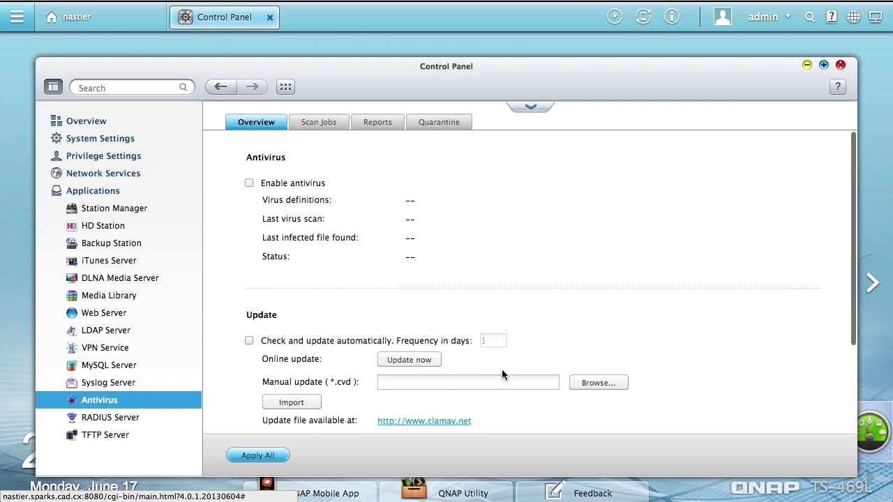
{"action": "left_click", "coordinate": [318, 123]}
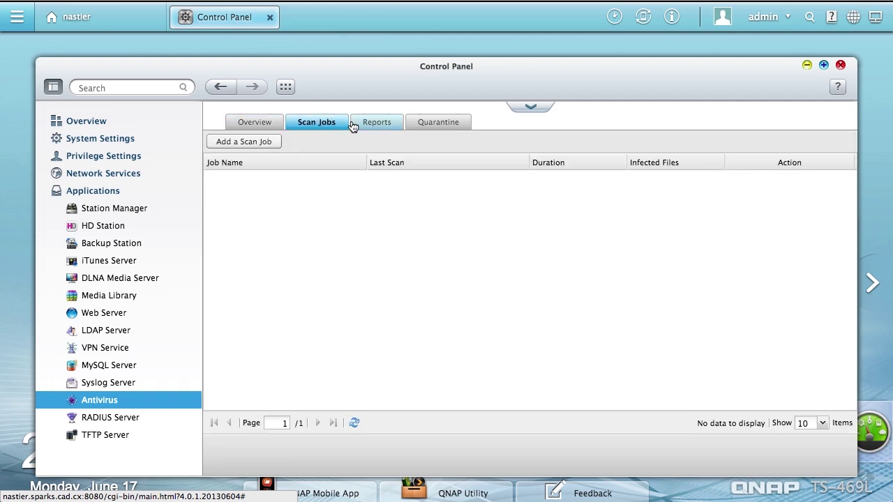
{"action": "left_click", "coordinate": [375, 126]}
{"action": "left_click", "coordinate": [426, 126]}
{"action": "left_click", "coordinate": [269, 125]}
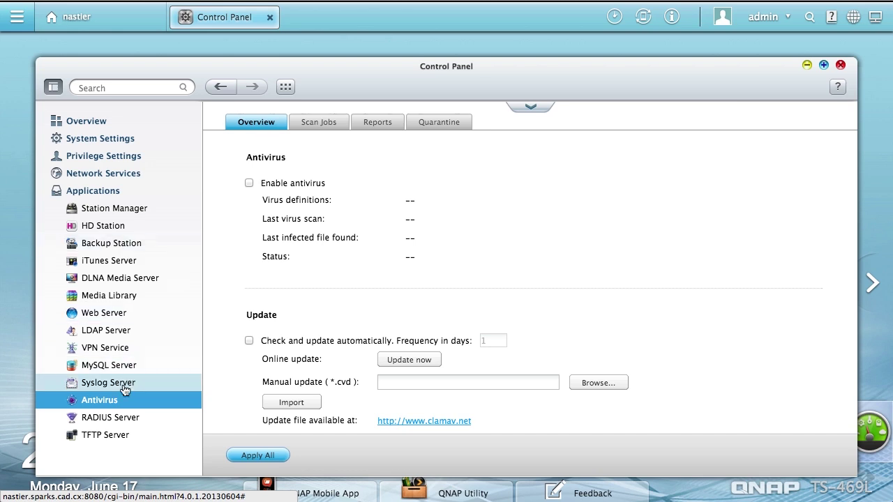
Review RADIUS Server's Clients and Users lists and TFTP Server, then close the Control Panel
{"action": "left_click", "coordinate": [122, 418]}
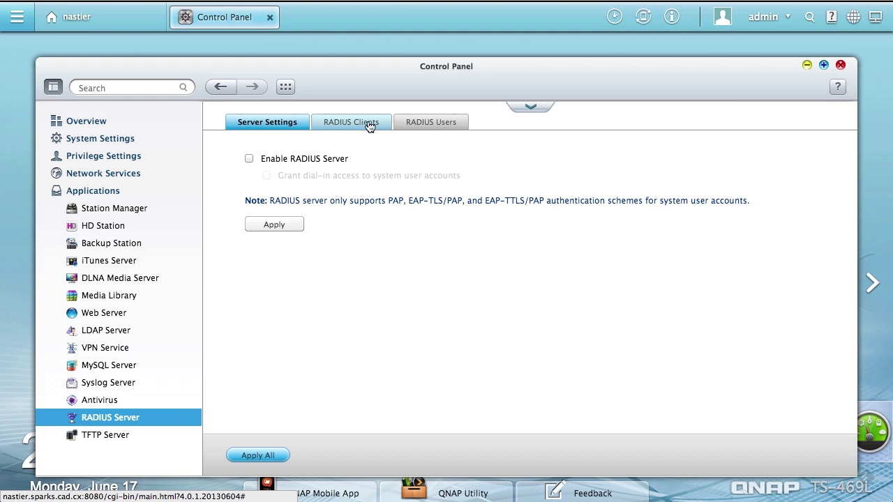
{"action": "left_click", "coordinate": [369, 126]}
{"action": "left_click", "coordinate": [440, 125]}
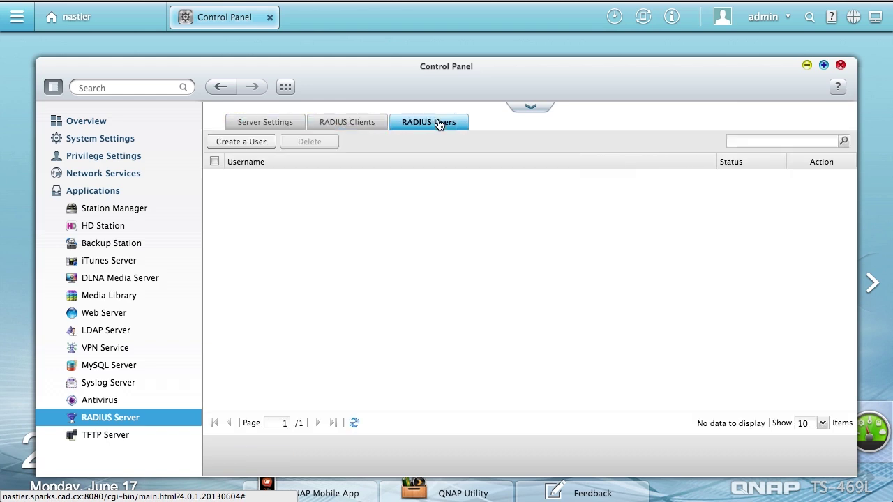
{"action": "left_click", "coordinate": [364, 125]}
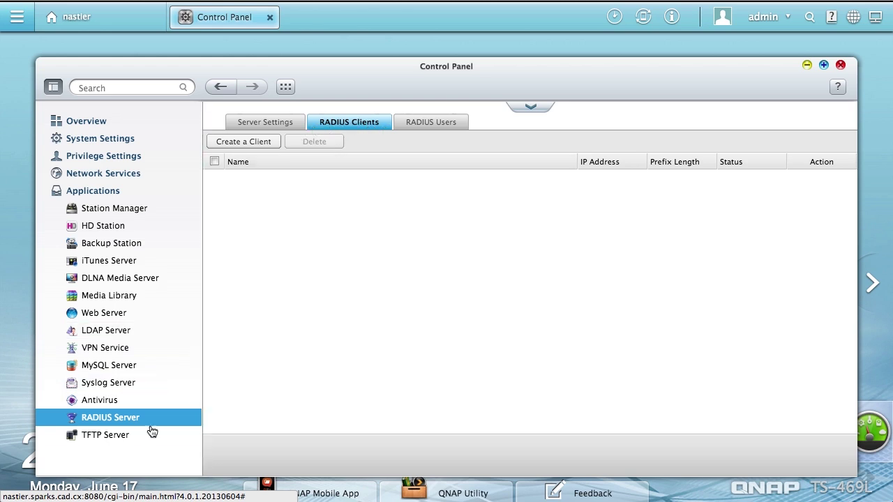
{"action": "left_click", "coordinate": [122, 439]}
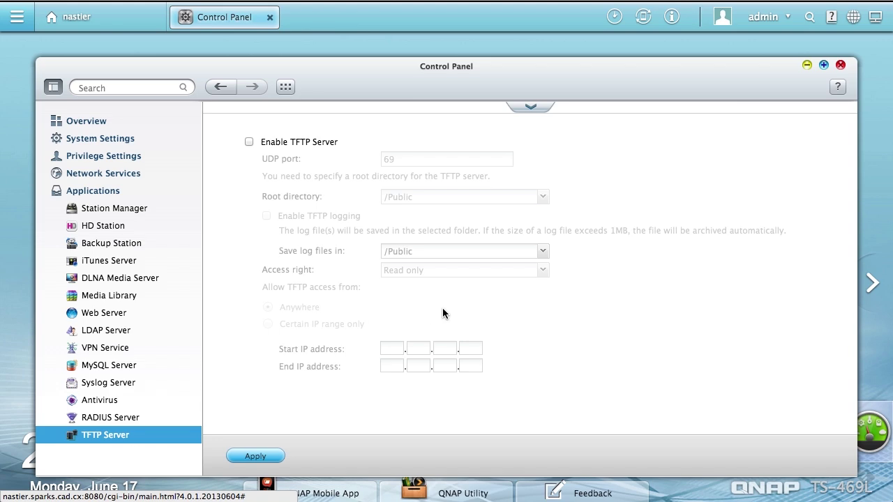
{"action": "left_click", "coordinate": [840, 65]}
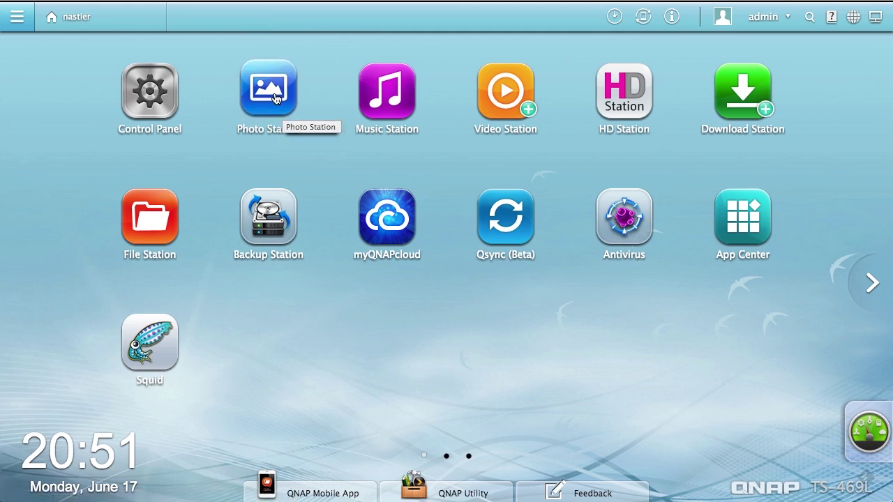
{"action": "left_click", "coordinate": [266, 87]}
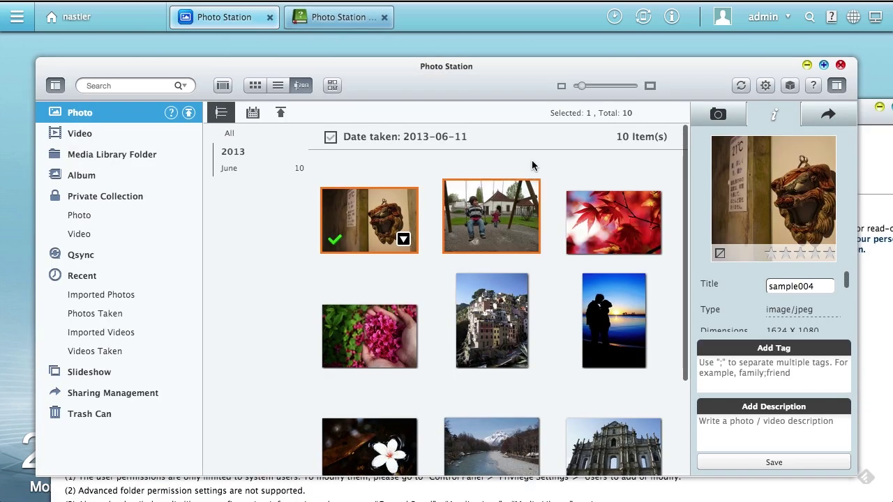
{"action": "scroll", "coordinate": [461, 253], "scroll_direction": "down", "scroll_amount": 3}
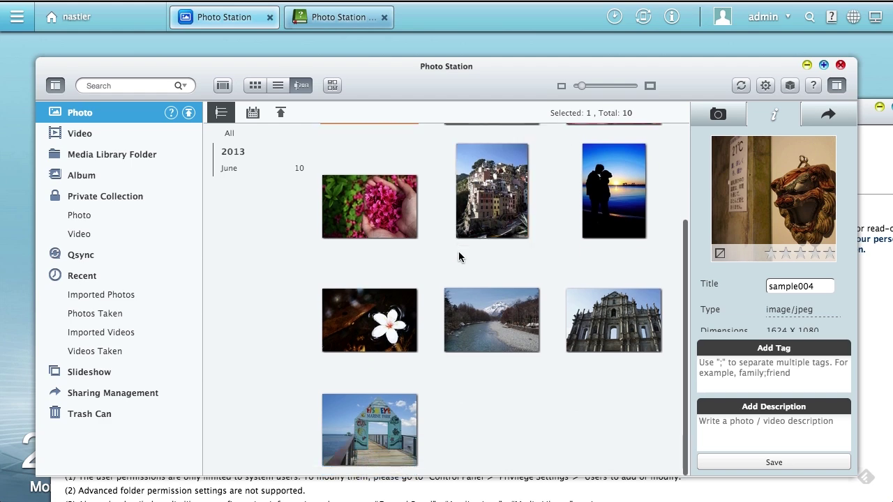
{"action": "left_click", "coordinate": [407, 217]}
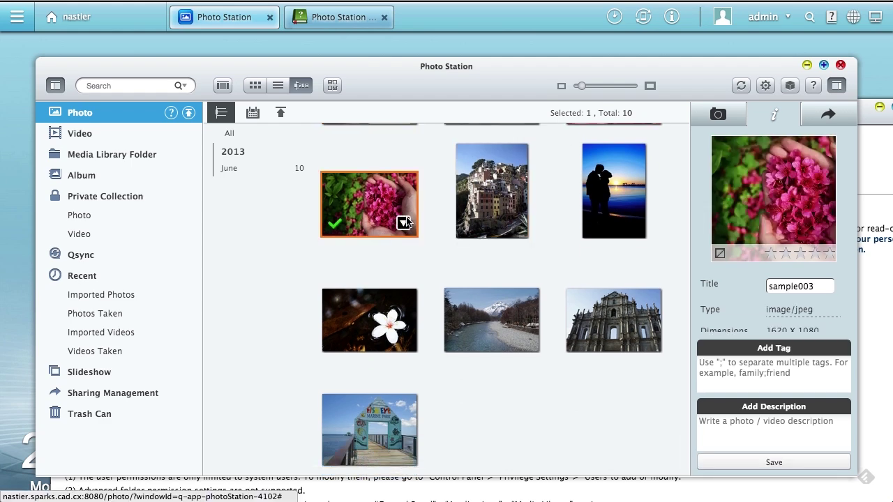
{"action": "double_click", "coordinate": [369, 216]}
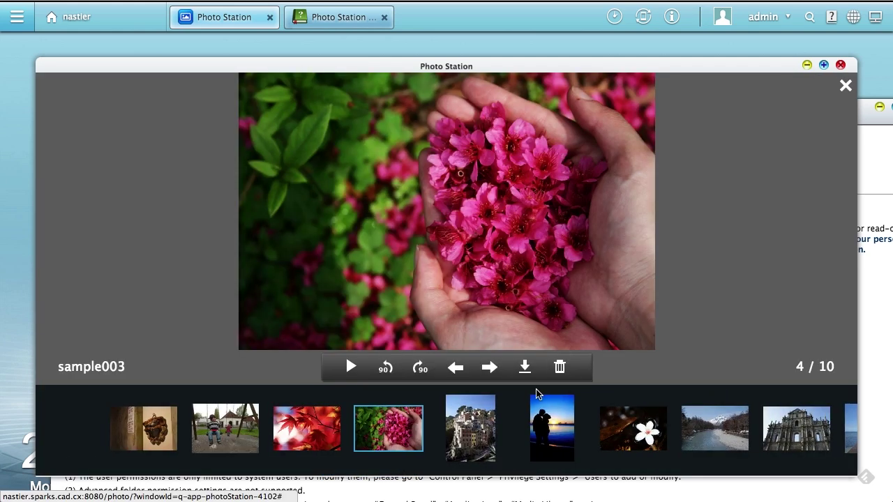
{"action": "left_click", "coordinate": [491, 368]}
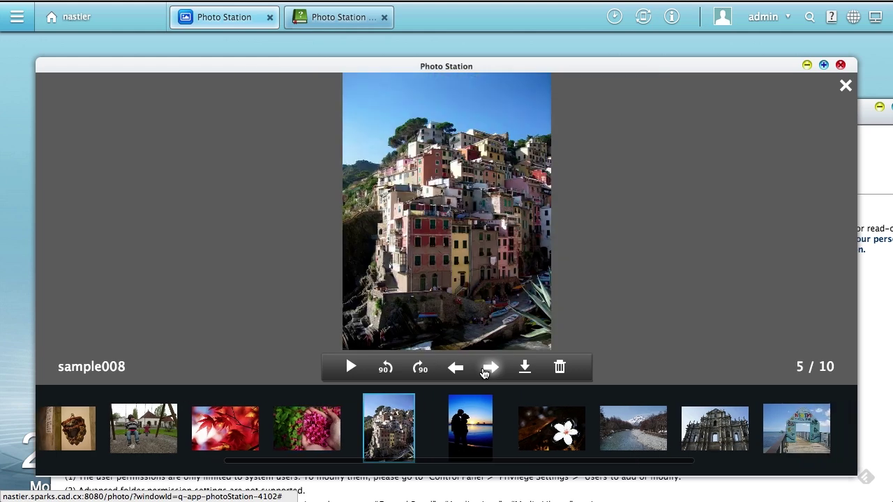
{"action": "left_click", "coordinate": [491, 368]}
{"action": "left_click", "coordinate": [485, 372]}
{"action": "left_click", "coordinate": [485, 372]}
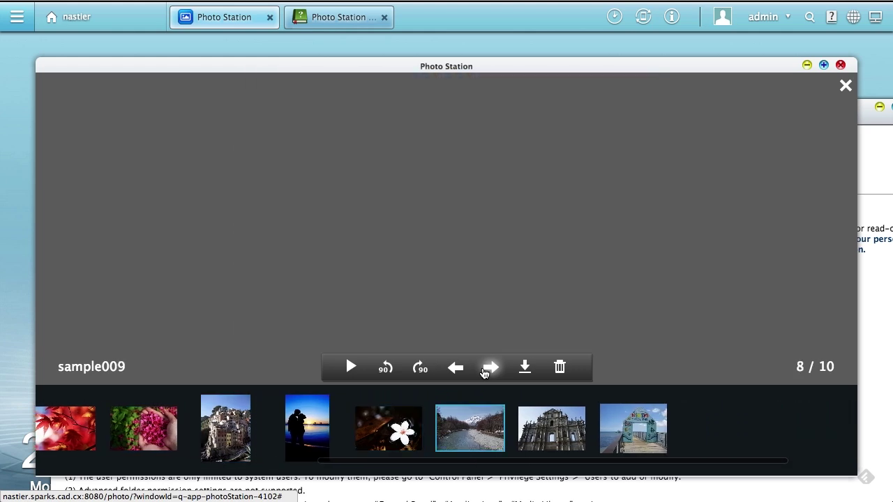
{"action": "left_click", "coordinate": [846, 86]}
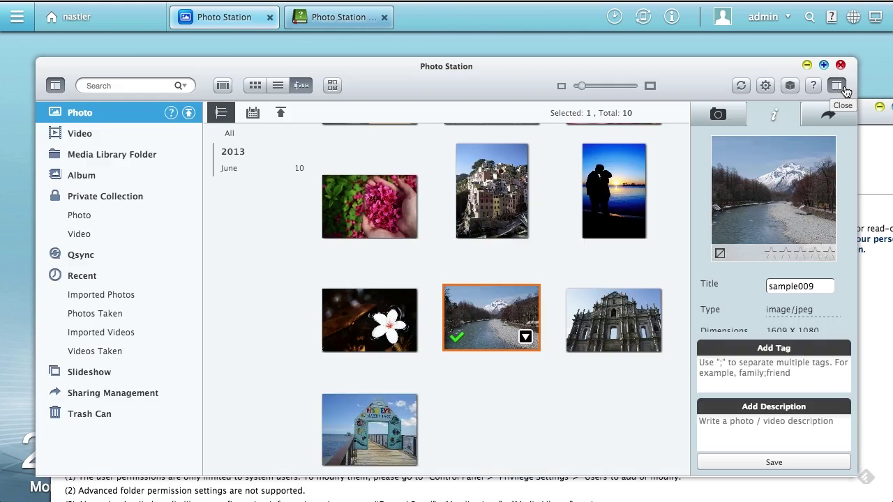
{"action": "left_click", "coordinate": [88, 257]}
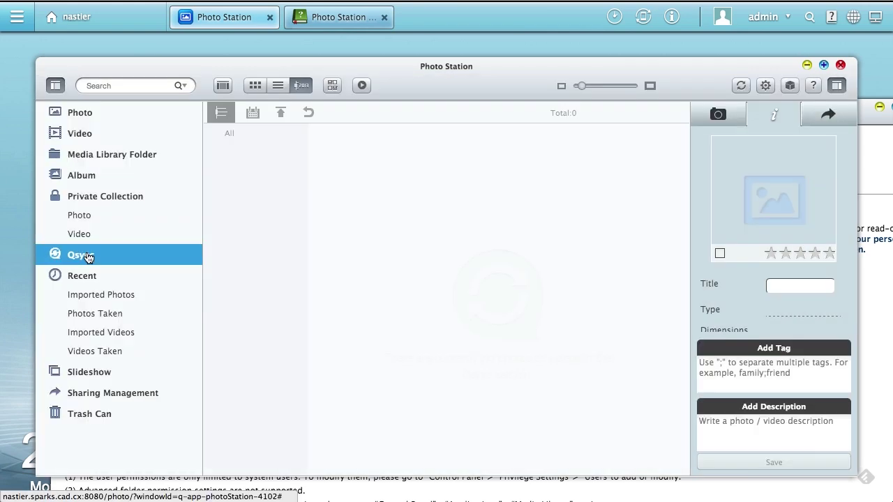
{"action": "left_click", "coordinate": [88, 374]}
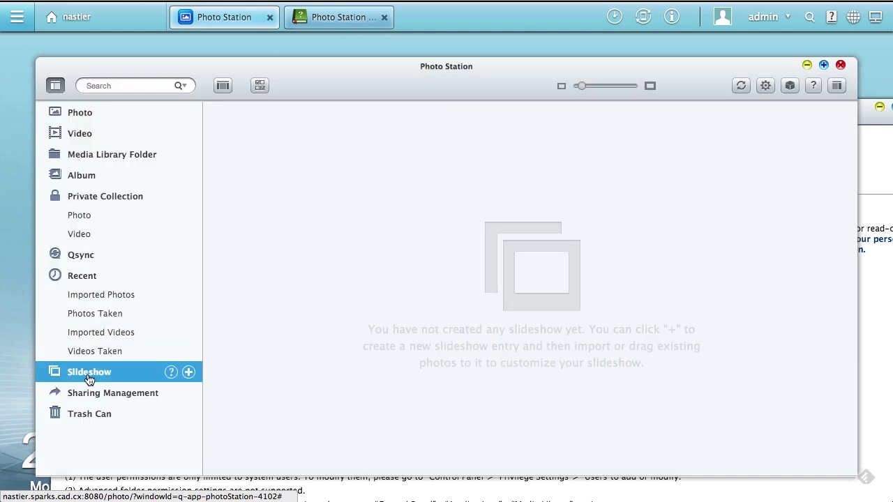
{"action": "left_click", "coordinate": [86, 130]}
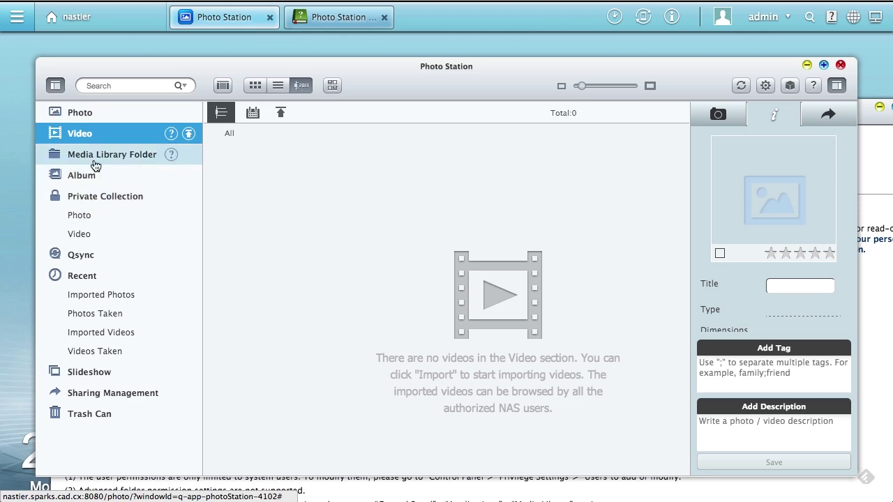
{"action": "left_click", "coordinate": [841, 65]}
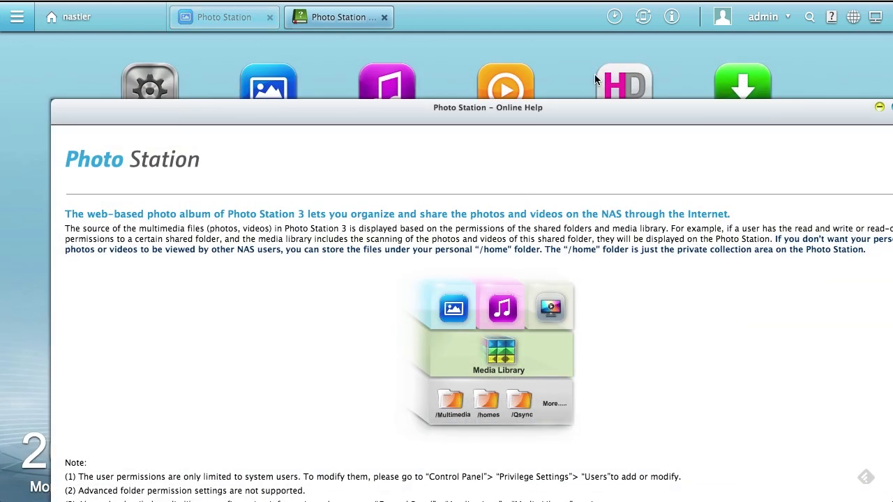
{"action": "left_click_drag", "start_coordinate": [840, 116], "coordinate": [767, 110]}
{"action": "left_click", "coordinate": [832, 103]}
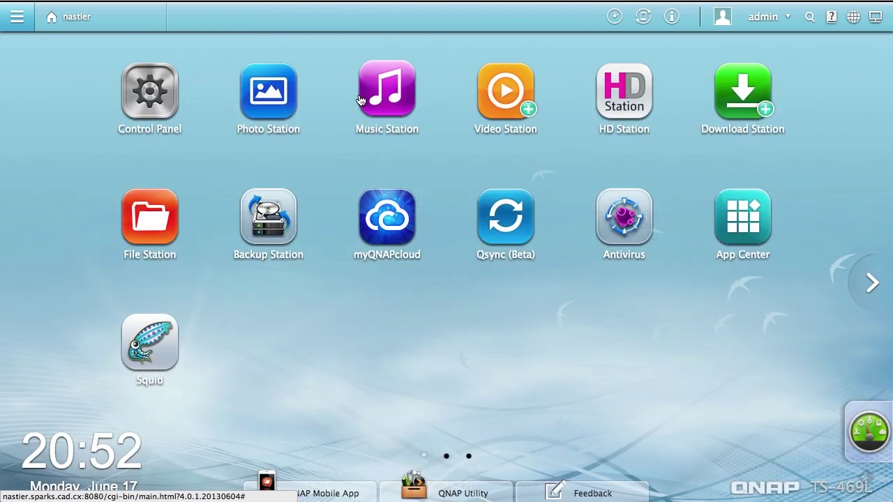
{"action": "left_click", "coordinate": [383, 91]}
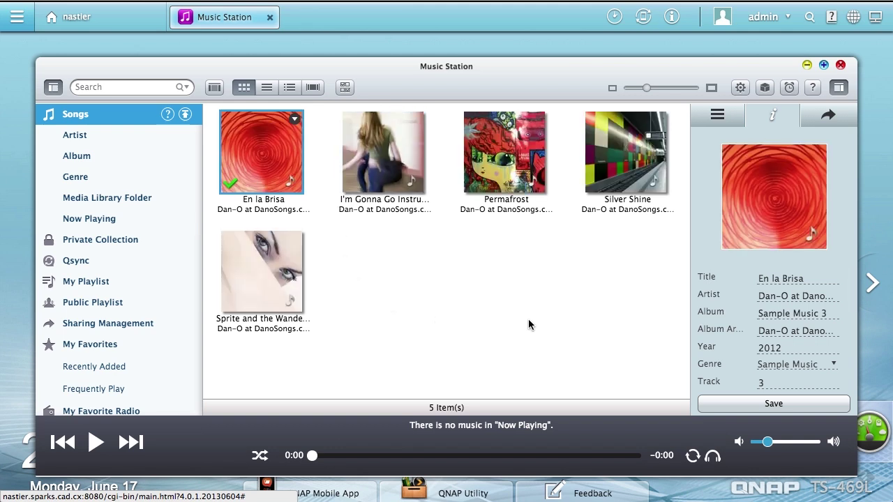
Play 'I'm Gonna Go Instrumental' and raise the volume three steps
{"action": "double_click", "coordinate": [392, 154]}
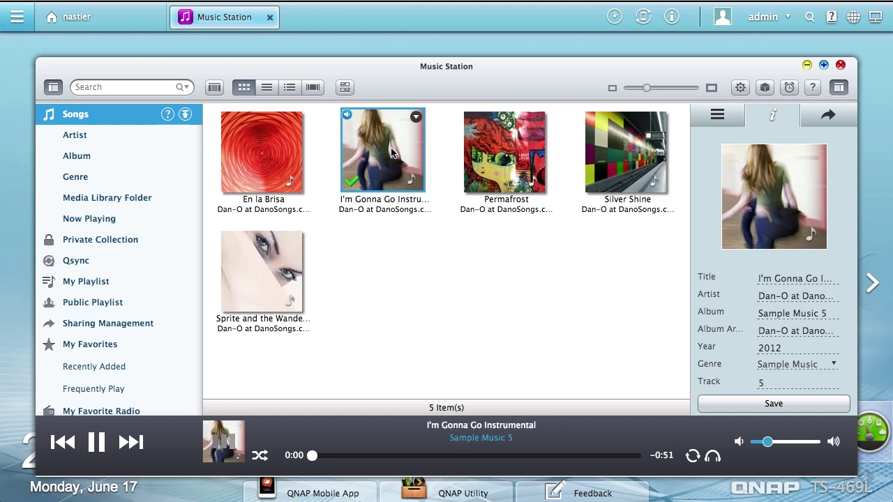
{"action": "key", "text": "XF86AudioRaiseVolume"}
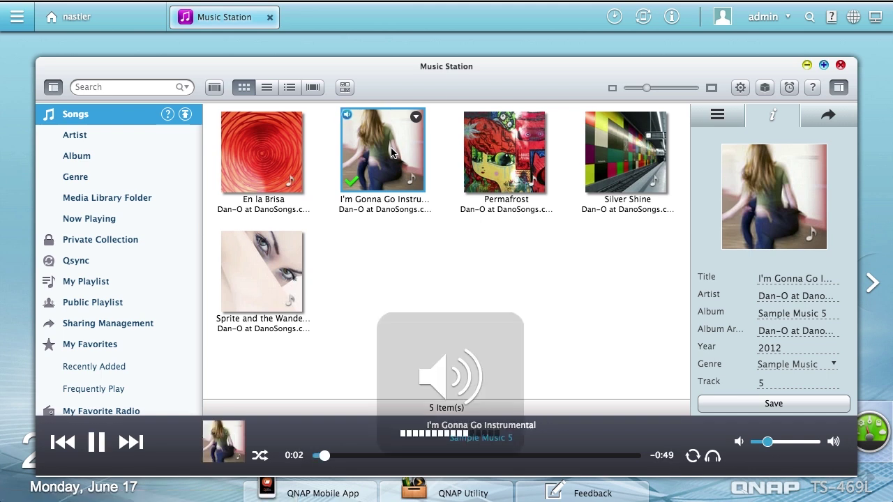
{"action": "key", "text": "XF86AudioRaiseVolume"}
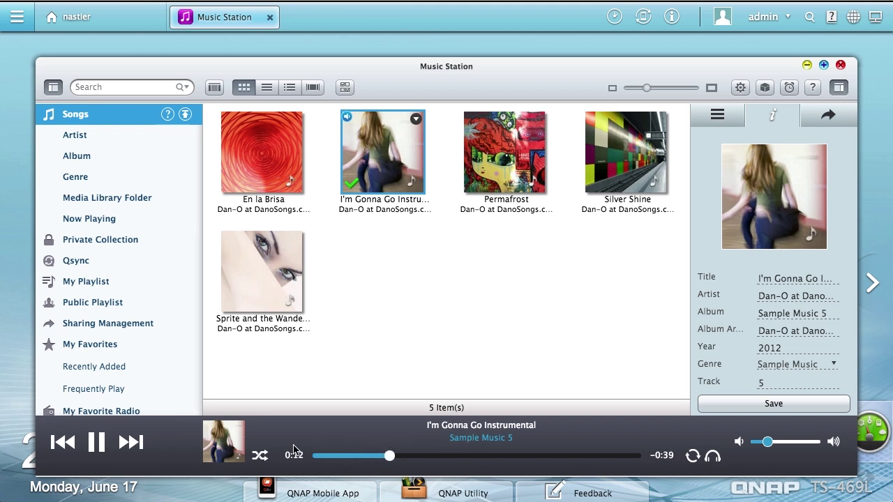
{"action": "key", "text": "XF86AudioRaiseVolume"}
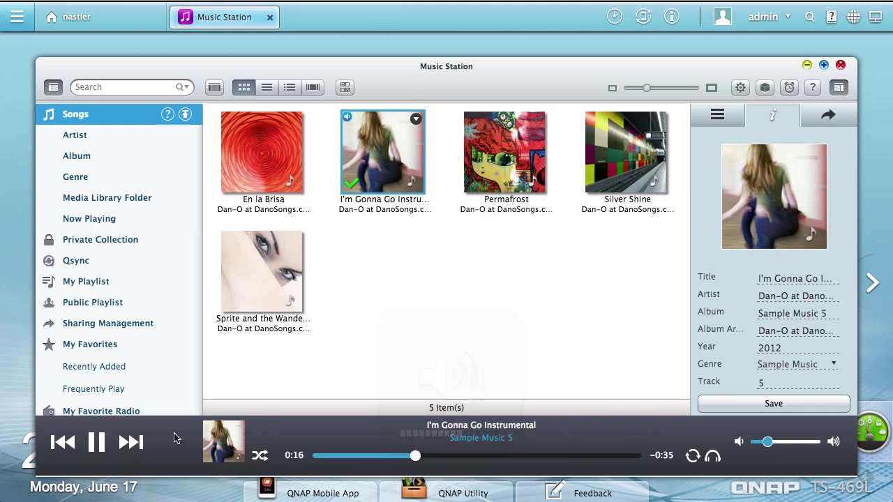
Pause the song and browse the library by Artist, Album, Genre and Media Library Folder
{"action": "left_click", "coordinate": [97, 445]}
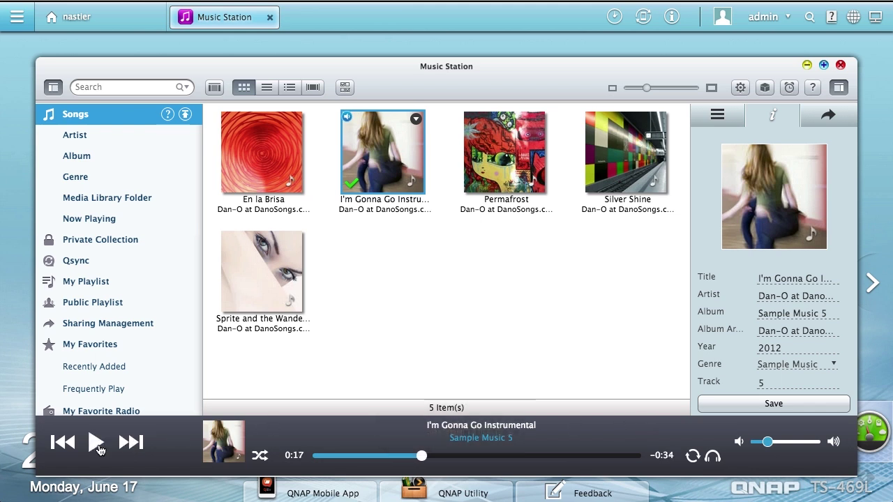
{"action": "left_click", "coordinate": [82, 135]}
{"action": "left_click", "coordinate": [87, 158]}
{"action": "left_click", "coordinate": [86, 177]}
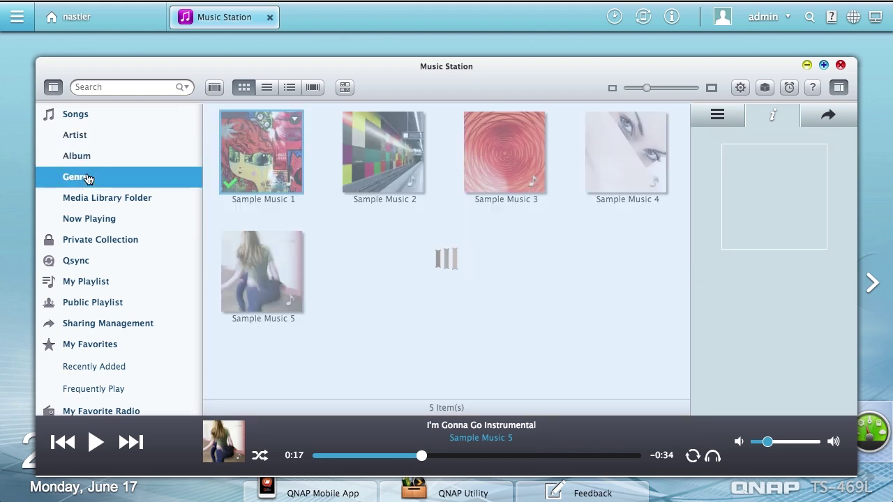
{"action": "left_click", "coordinate": [86, 199]}
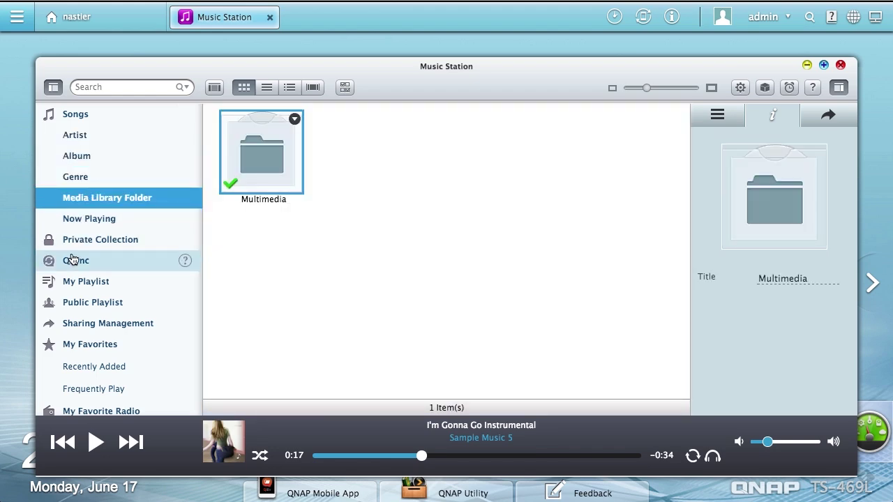
View the Private Collection and read its help note
{"action": "left_click", "coordinate": [89, 244]}
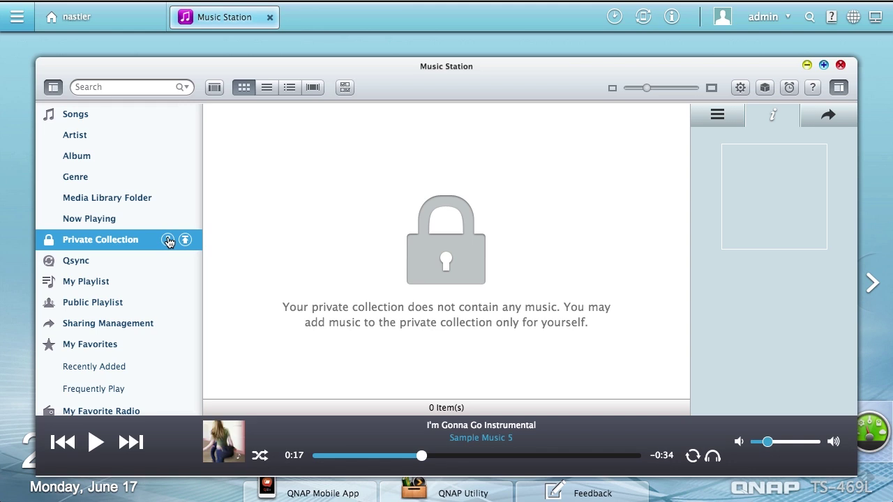
{"action": "left_click", "coordinate": [168, 240]}
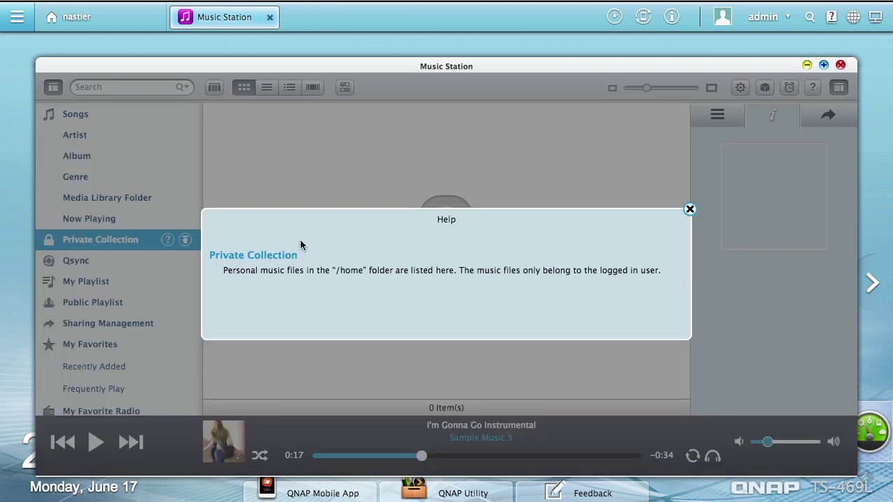
{"action": "left_click", "coordinate": [690, 211]}
{"action": "scroll", "coordinate": [143, 319], "scroll_direction": "down", "scroll_amount": 3}
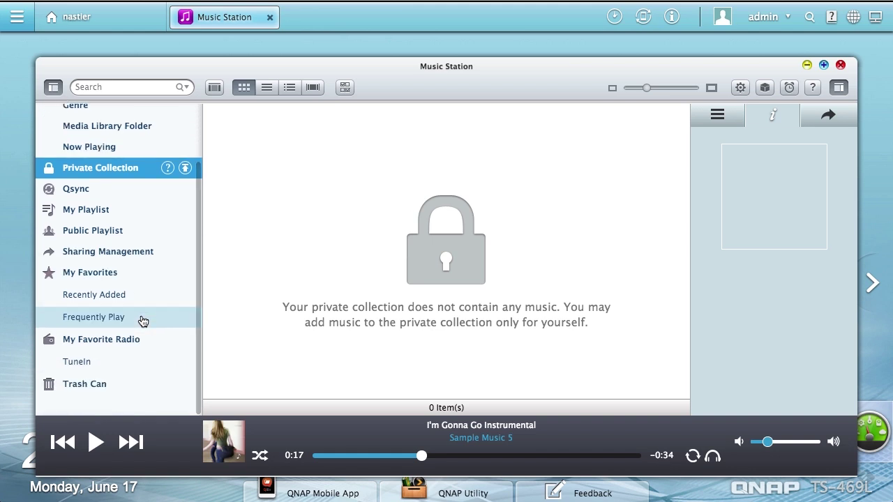
{"action": "scroll", "coordinate": [143, 321], "scroll_direction": "up", "scroll_amount": 2}
{"action": "scroll", "coordinate": [143, 321], "scroll_direction": "down", "scroll_amount": 2}
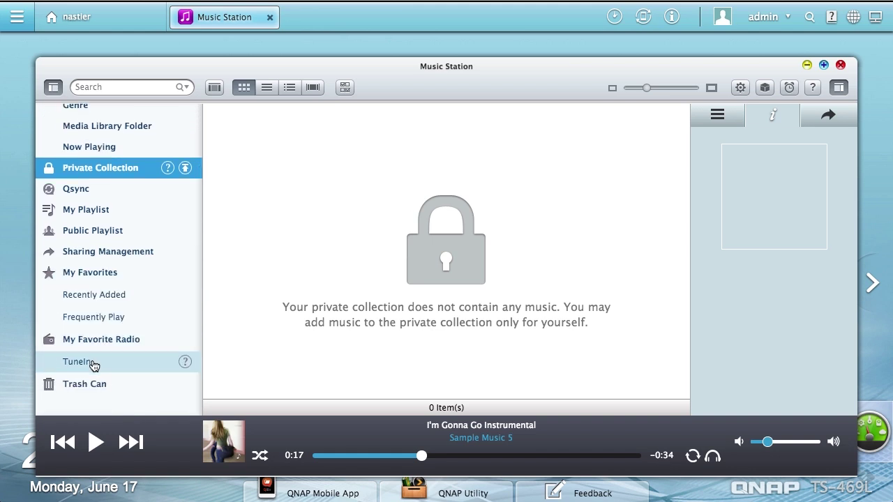
Check TuneIn, Sharing Management and the empty Qsync collection, then close Music Station
{"action": "left_click", "coordinate": [93, 363]}
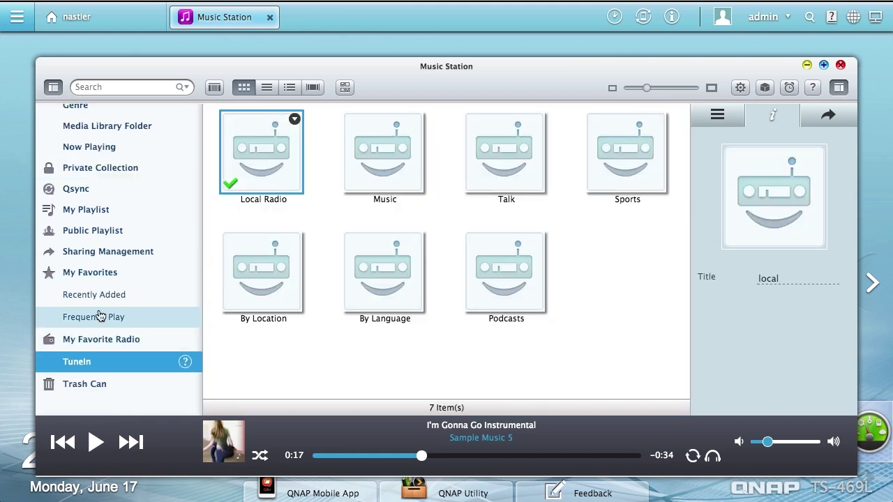
{"action": "left_click", "coordinate": [108, 253]}
{"action": "left_click", "coordinate": [91, 195]}
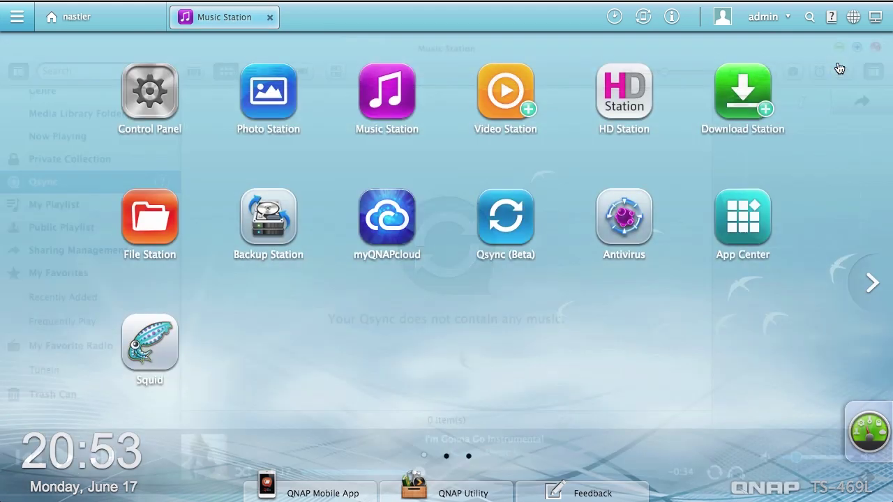
{"action": "left_click", "coordinate": [841, 64]}
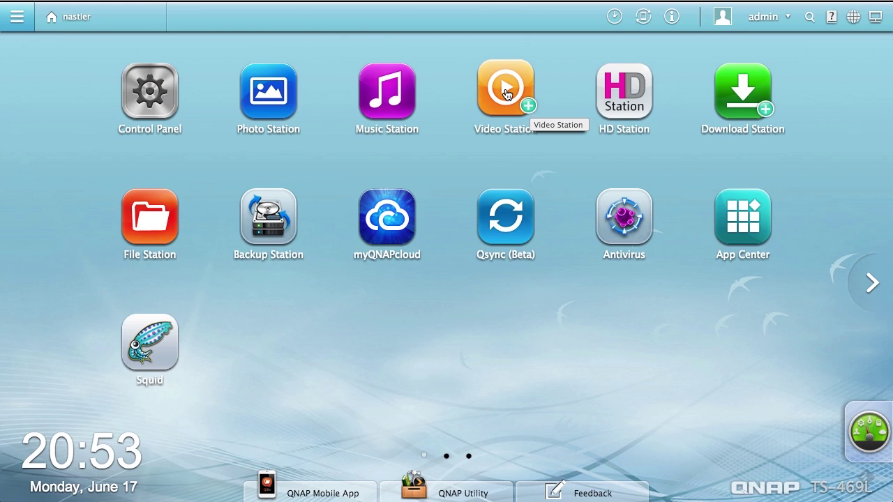
Review Video Station's App Center details, then close the details and App Center
{"action": "left_click", "coordinate": [507, 104]}
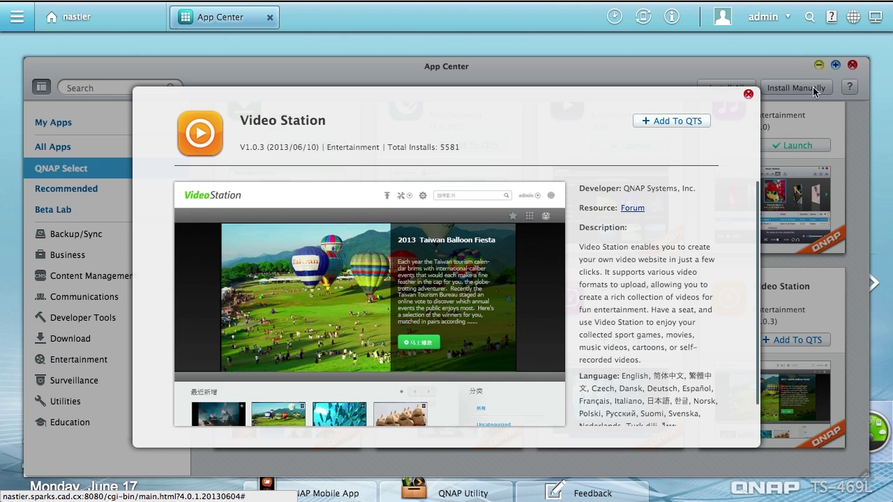
{"action": "scroll", "coordinate": [658, 309], "scroll_direction": "down", "scroll_amount": 1}
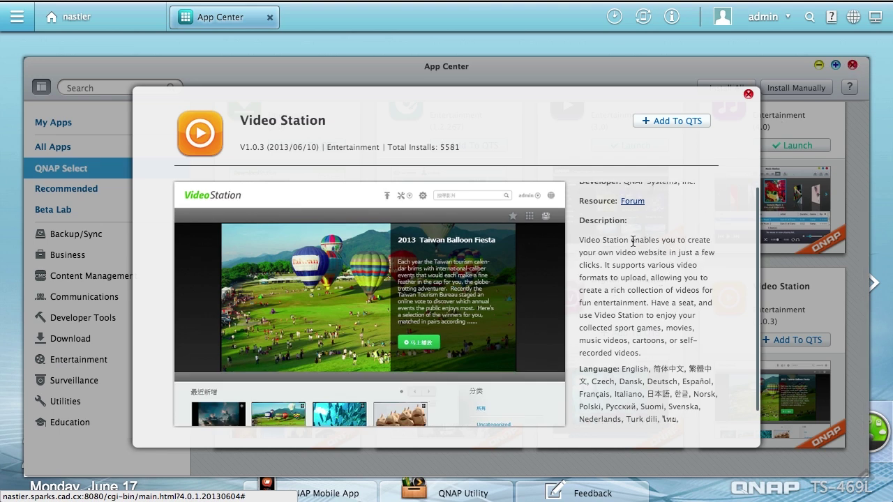
{"action": "scroll", "coordinate": [652, 286], "scroll_direction": "down", "scroll_amount": 1}
{"action": "scroll", "coordinate": [666, 265], "scroll_direction": "up", "scroll_amount": 2}
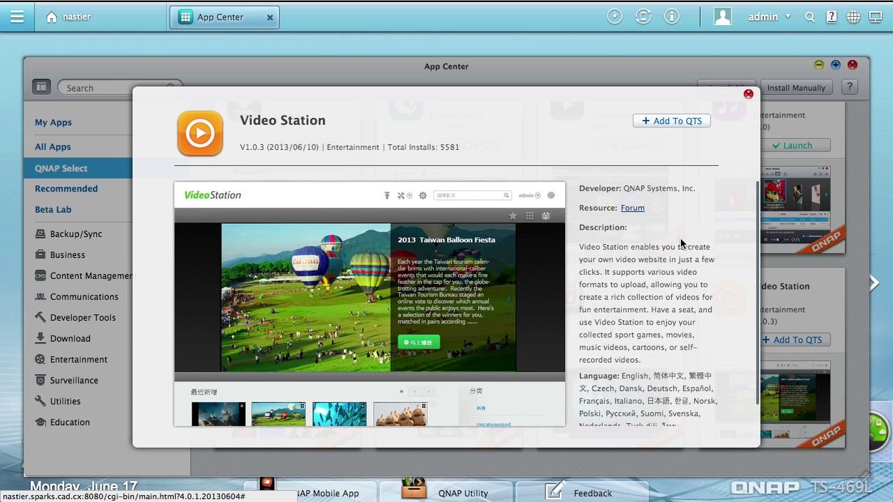
{"action": "left_click", "coordinate": [748, 94]}
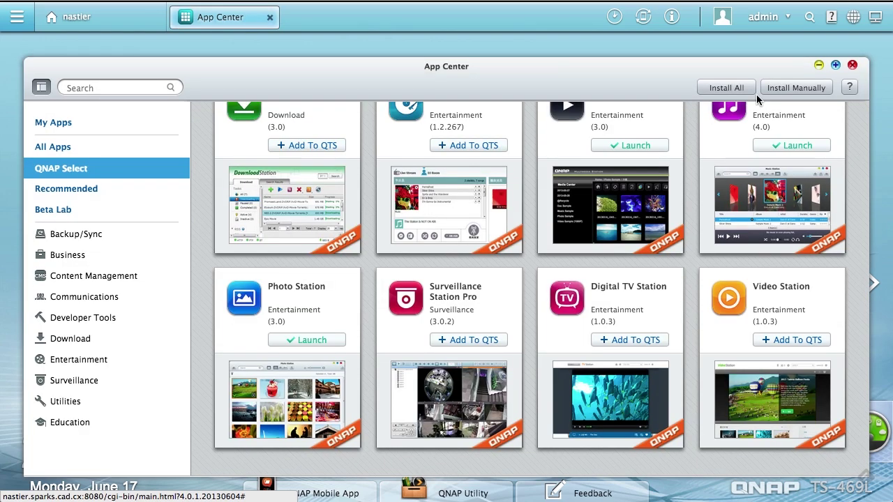
{"action": "left_click", "coordinate": [853, 65]}
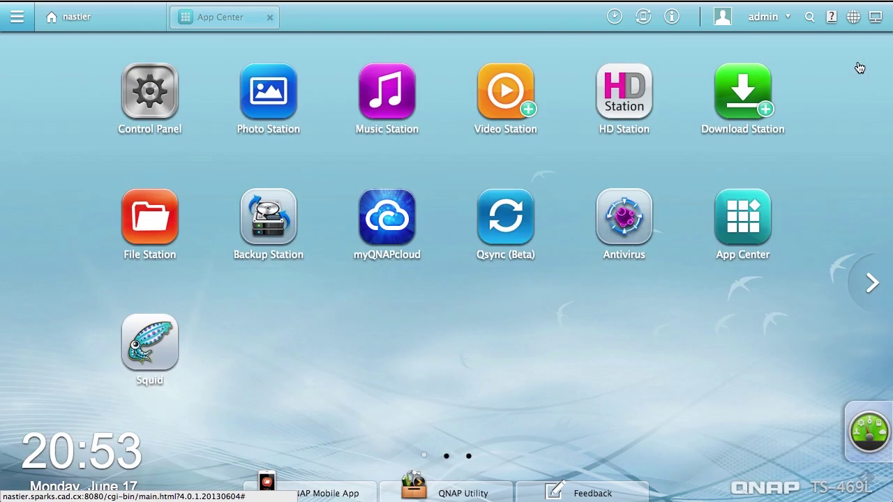
Add Download Station 3.0 to QTS from its App Center page, then begin searching 'tra'
{"action": "left_click", "coordinate": [742, 90]}
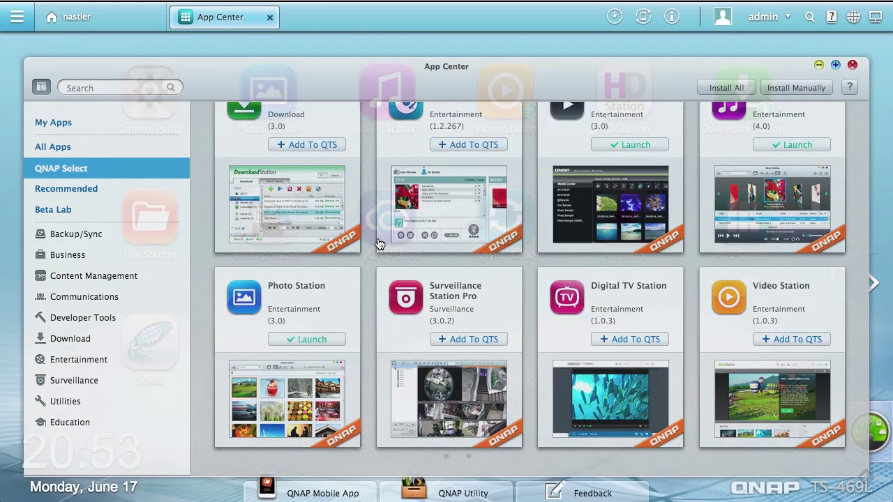
{"action": "left_click", "coordinate": [360, 183]}
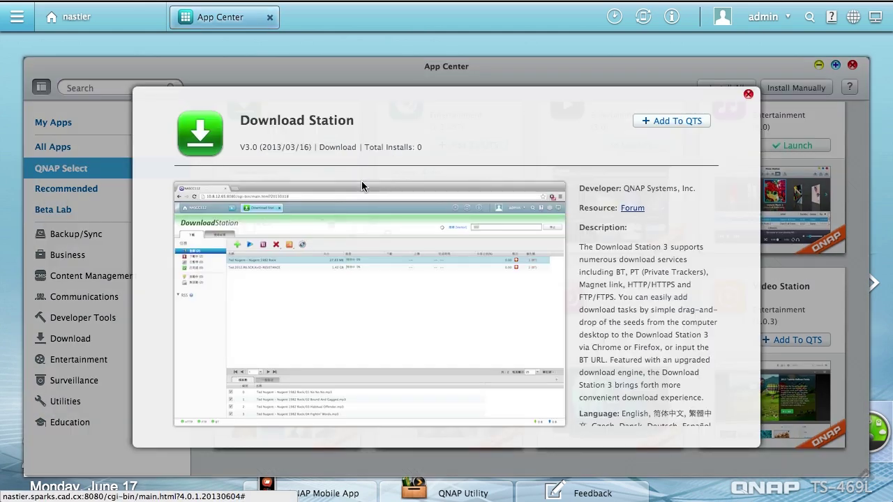
{"action": "scroll", "coordinate": [648, 271], "scroll_direction": "down", "scroll_amount": 3}
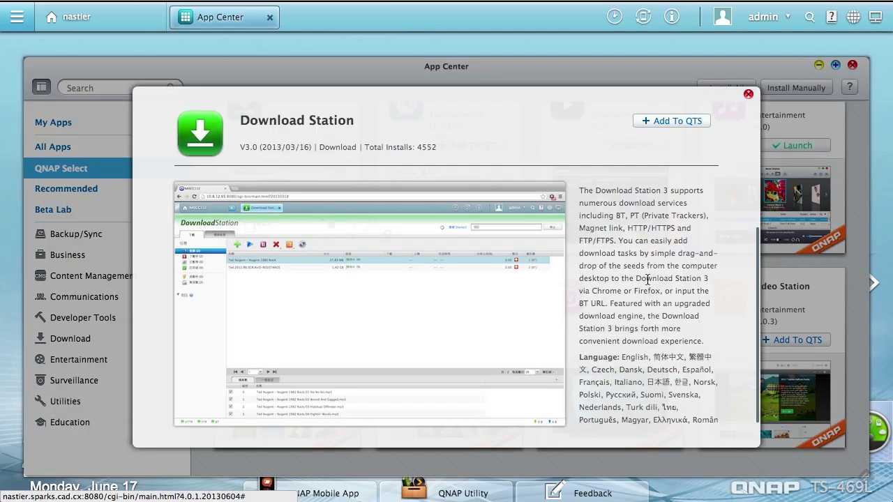
{"action": "scroll", "coordinate": [647, 280], "scroll_direction": "up", "scroll_amount": 3}
{"action": "left_click", "coordinate": [659, 121]}
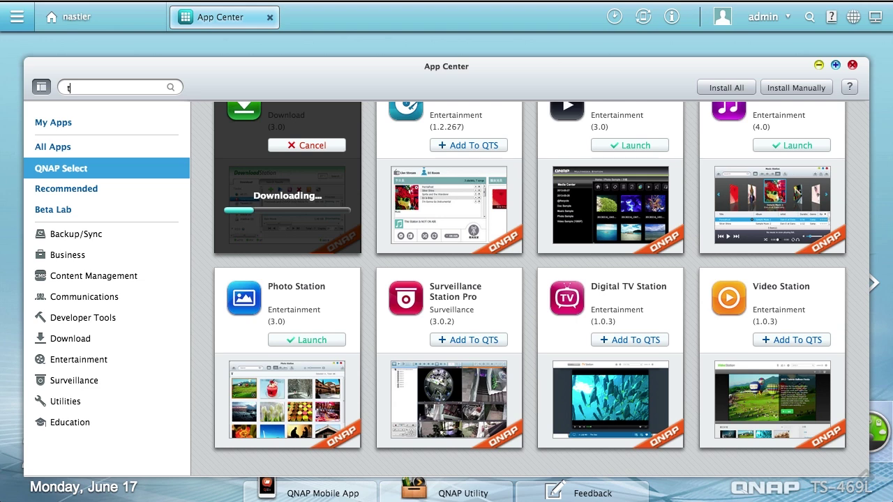
{"action": "type", "text": "transmission"}
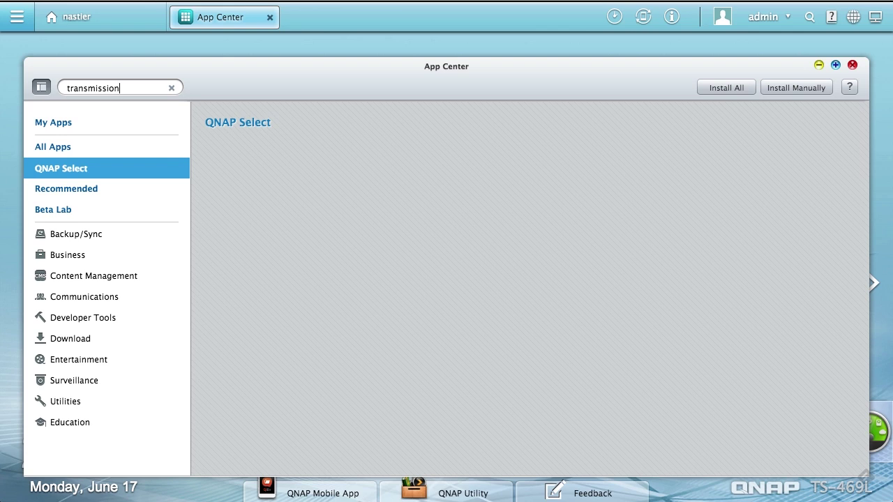
Install the Transmission add-on from all-app search results, close App Center, and launch Download Station
{"action": "left_click", "coordinate": [56, 147]}
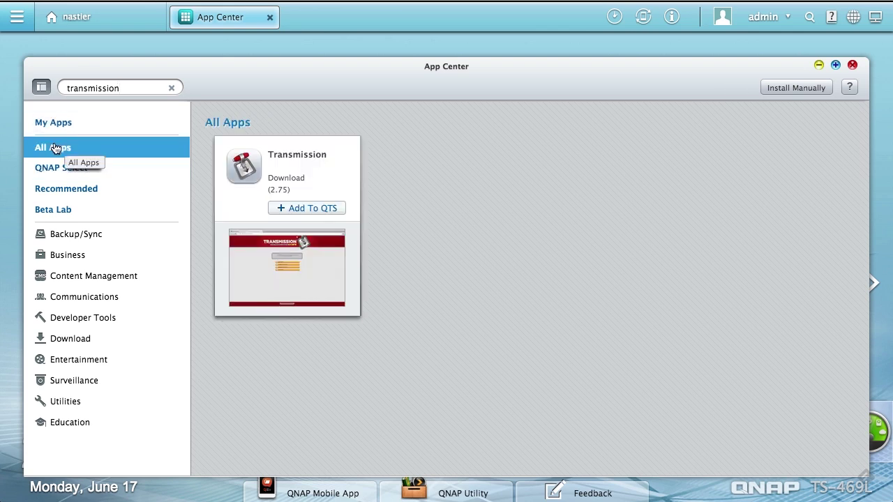
{"action": "left_click", "coordinate": [305, 208]}
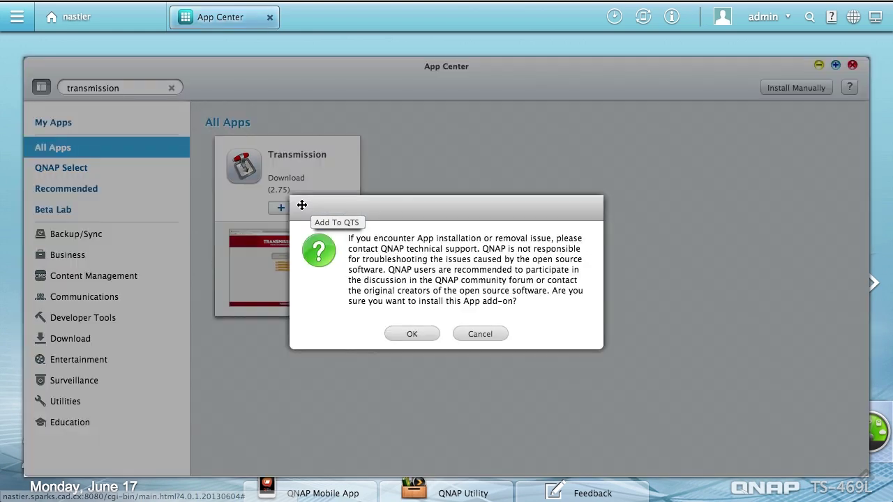
{"action": "left_click", "coordinate": [412, 335]}
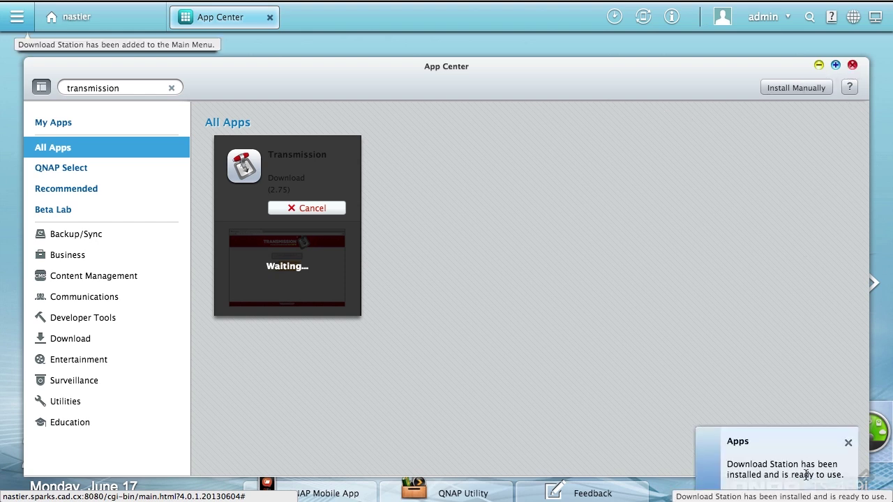
{"action": "left_click", "coordinate": [852, 66]}
{"action": "left_click", "coordinate": [745, 104]}
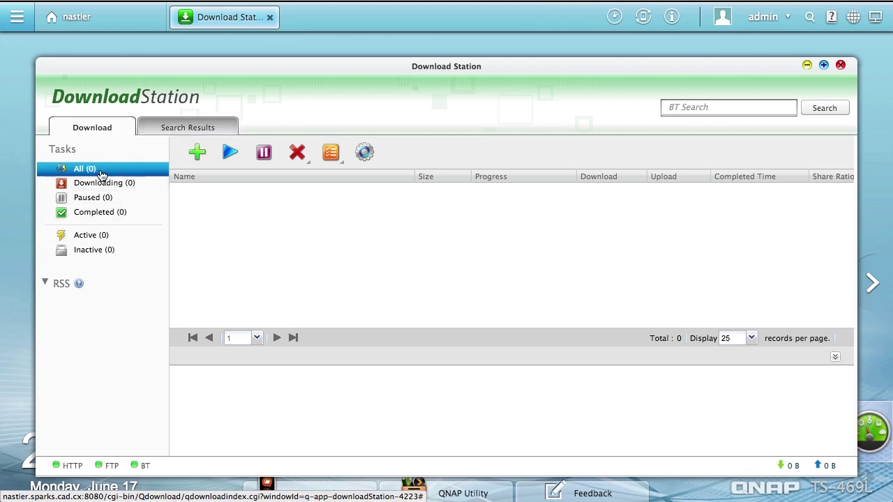
{"action": "left_click", "coordinate": [197, 152]}
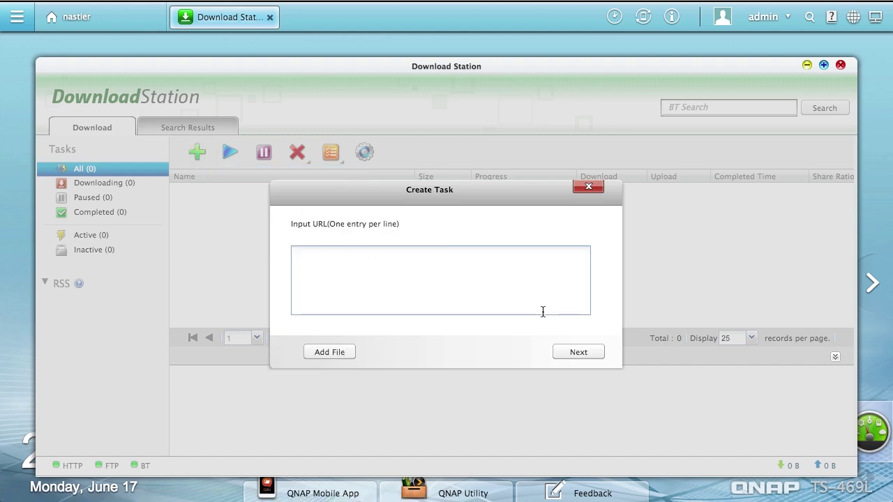
{"action": "left_click", "coordinate": [589, 190]}
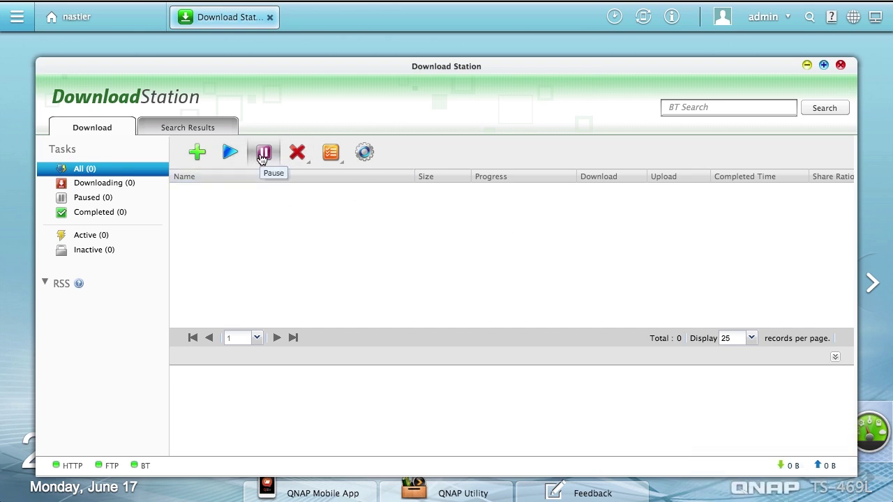
{"action": "left_click", "coordinate": [363, 157]}
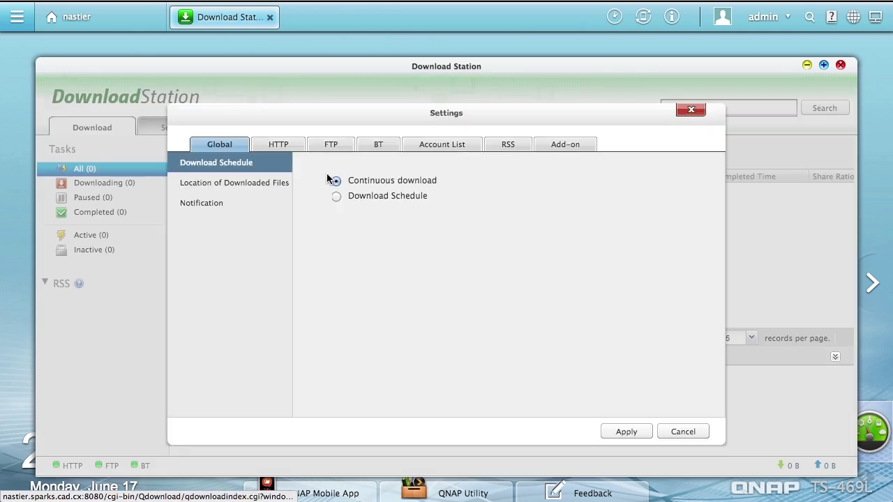
Look through the HTTP, FTP, BT, Account and RSS settings tabs
{"action": "left_click", "coordinate": [277, 146]}
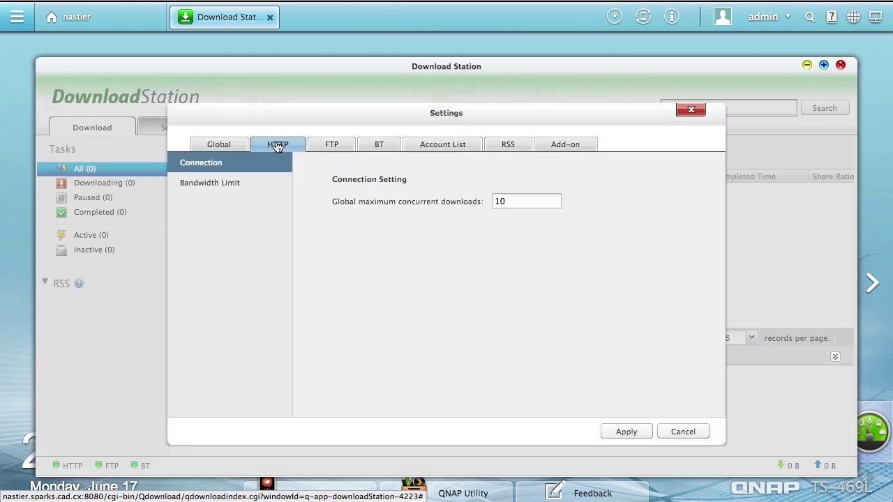
{"action": "left_click", "coordinate": [335, 147]}
{"action": "left_click", "coordinate": [377, 147]}
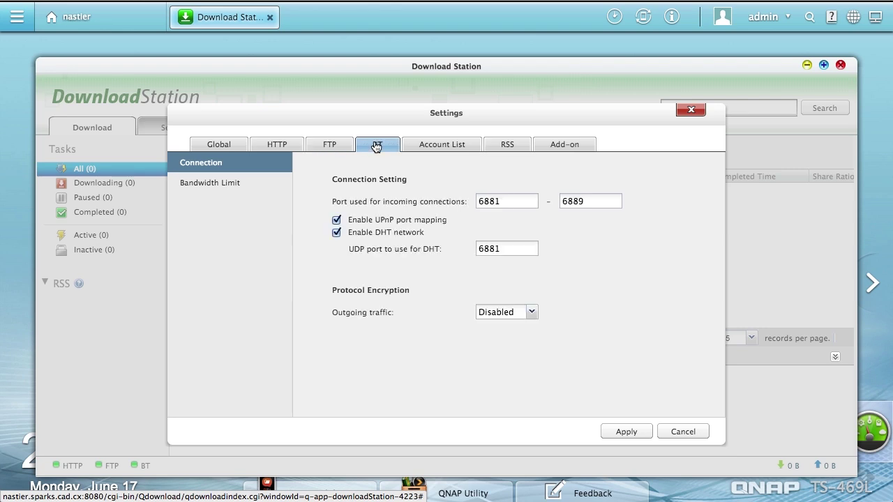
{"action": "left_click", "coordinate": [426, 148]}
{"action": "left_click", "coordinate": [516, 147]}
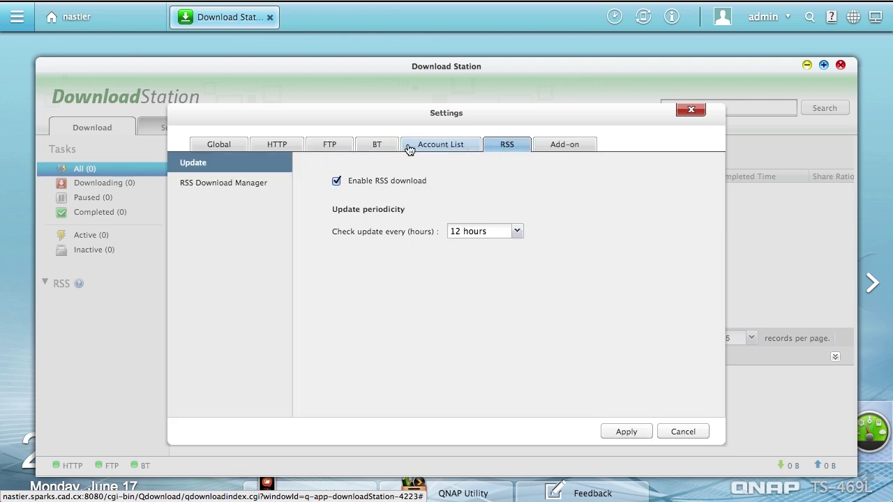
Set BT outgoing traffic encryption to Enabled and apply it
{"action": "left_click", "coordinate": [377, 148]}
{"action": "left_click", "coordinate": [510, 313]}
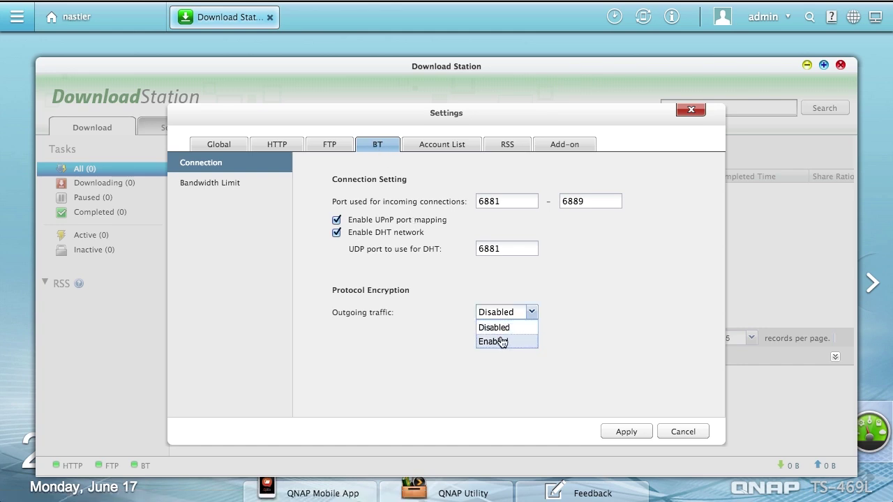
{"action": "left_click", "coordinate": [502, 342]}
{"action": "left_click", "coordinate": [628, 431]}
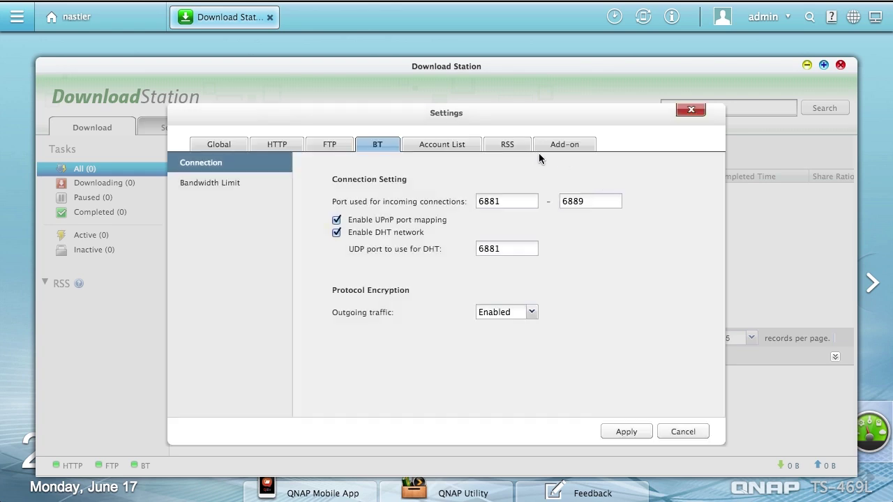
Review the RSS manager and Add-on subscription settings, then close Settings
{"action": "left_click", "coordinate": [507, 145]}
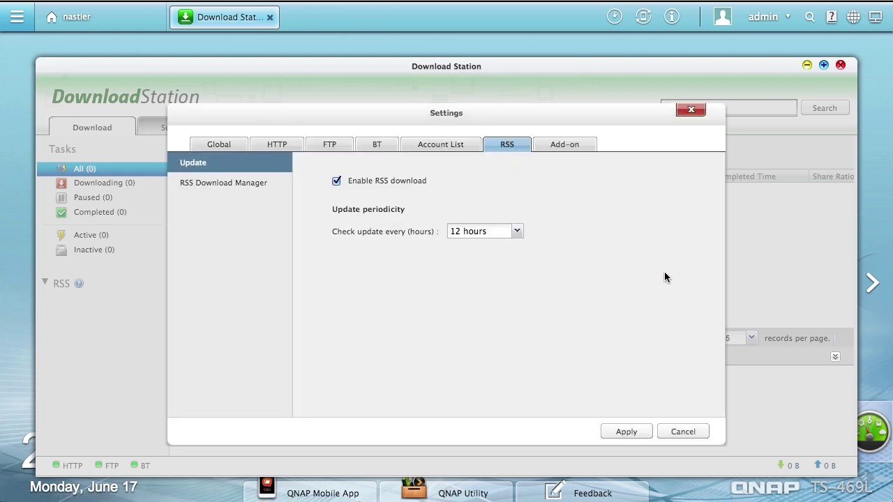
{"action": "left_click", "coordinate": [236, 185]}
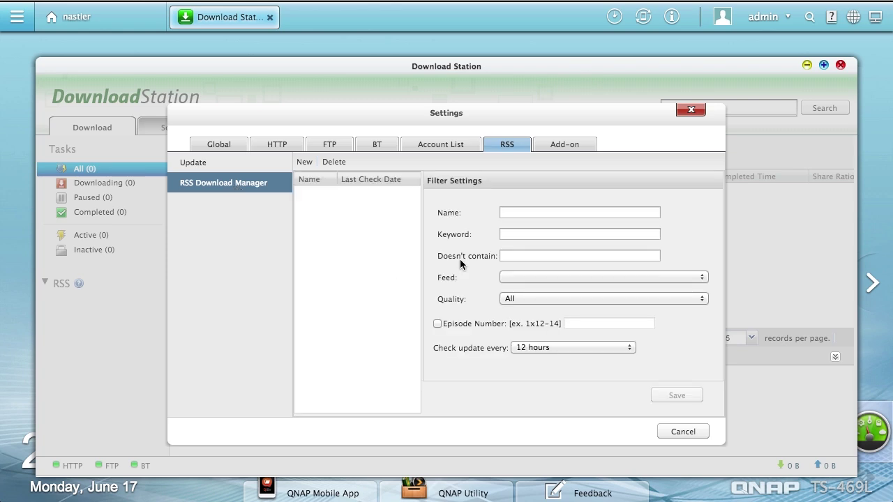
{"action": "left_click", "coordinate": [593, 147]}
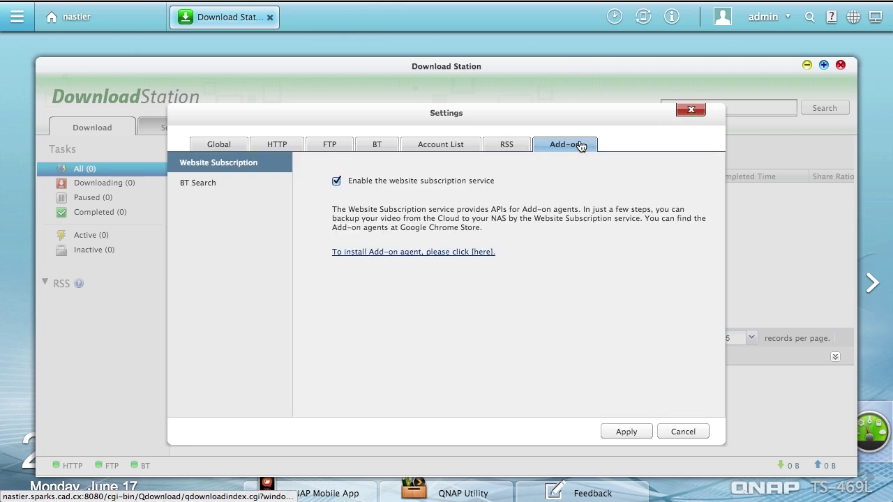
{"action": "left_click", "coordinate": [690, 111]}
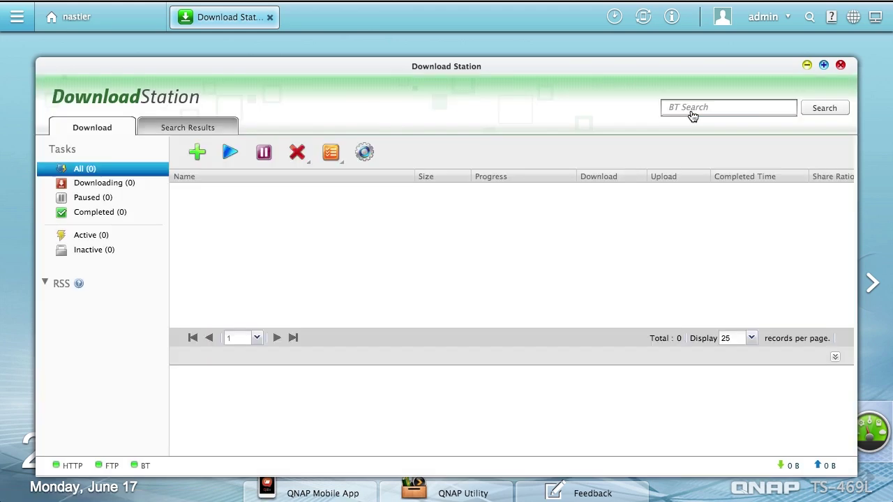
Close Download Station and glance at the system health Dashboard
{"action": "left_click", "coordinate": [841, 65]}
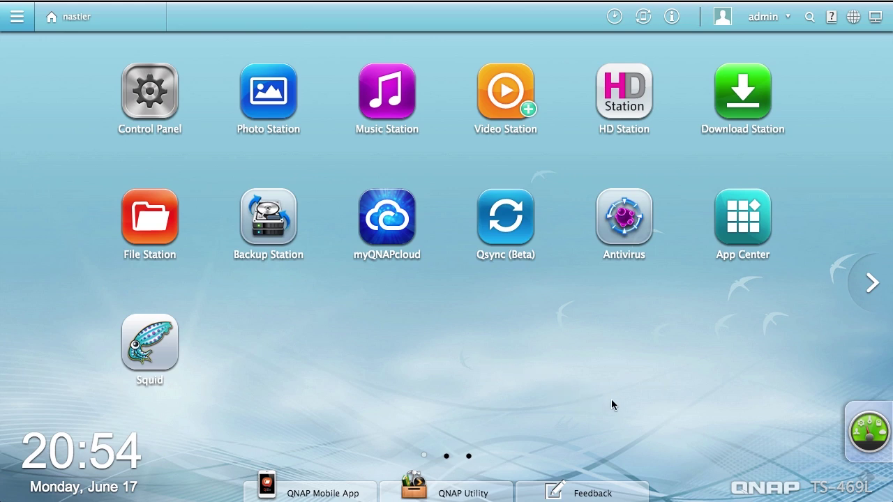
{"action": "left_click", "coordinate": [868, 432]}
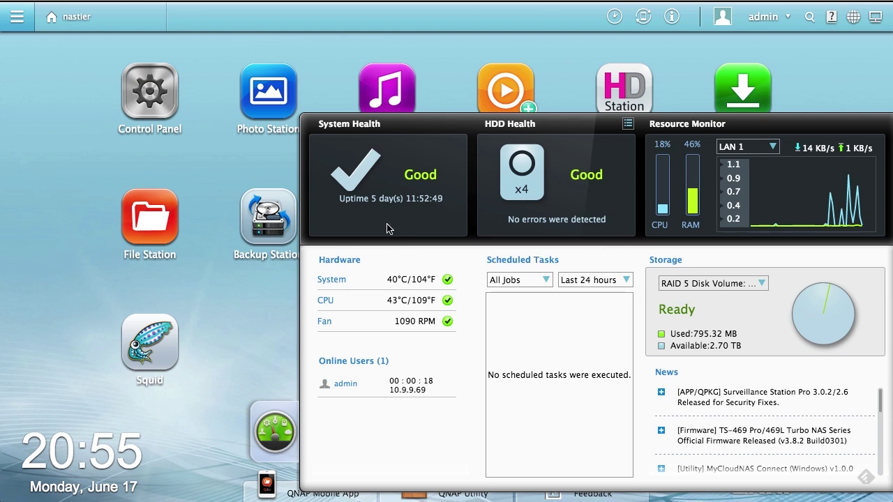
{"action": "left_click", "coordinate": [275, 438]}
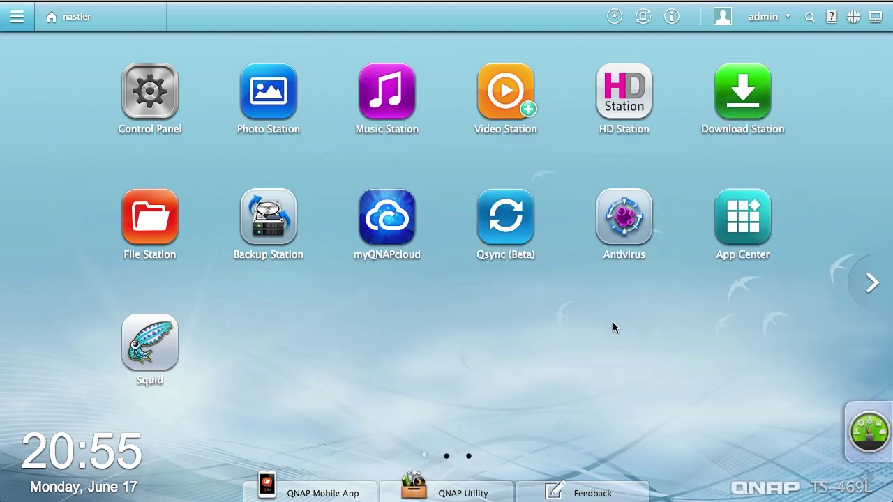
Page through the desktop back to the first page, and open then close the main menu
{"action": "left_click", "coordinate": [871, 284]}
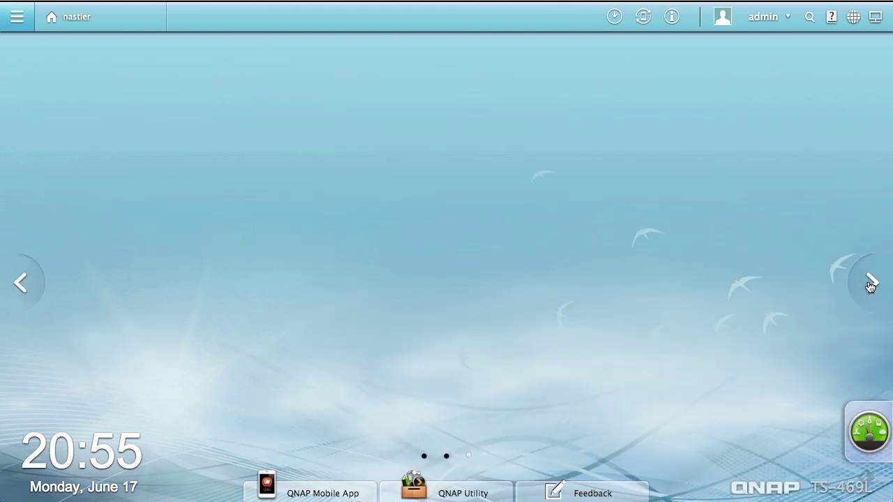
{"action": "left_click", "coordinate": [21, 281]}
{"action": "left_click", "coordinate": [21, 281]}
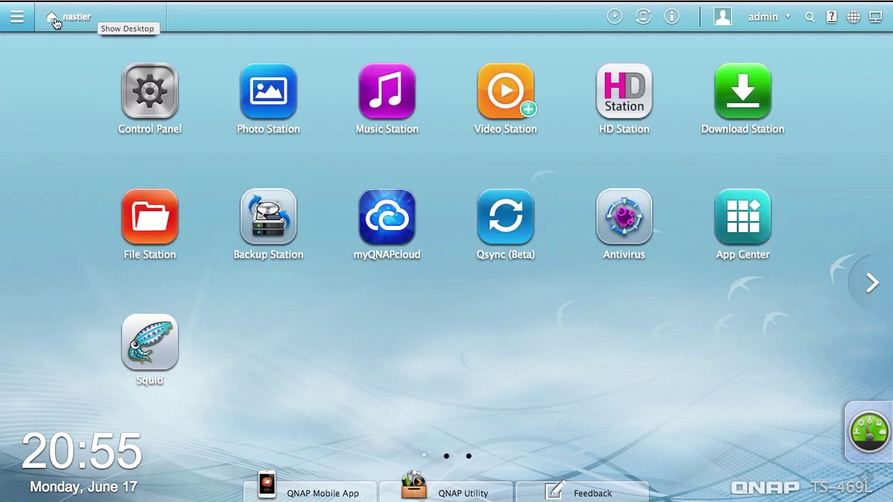
{"action": "left_click", "coordinate": [17, 17]}
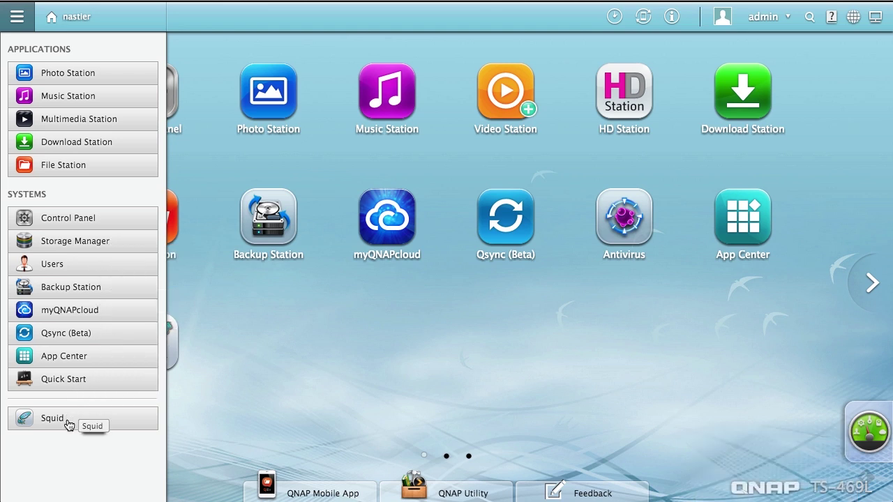
{"action": "left_click", "coordinate": [350, 384]}
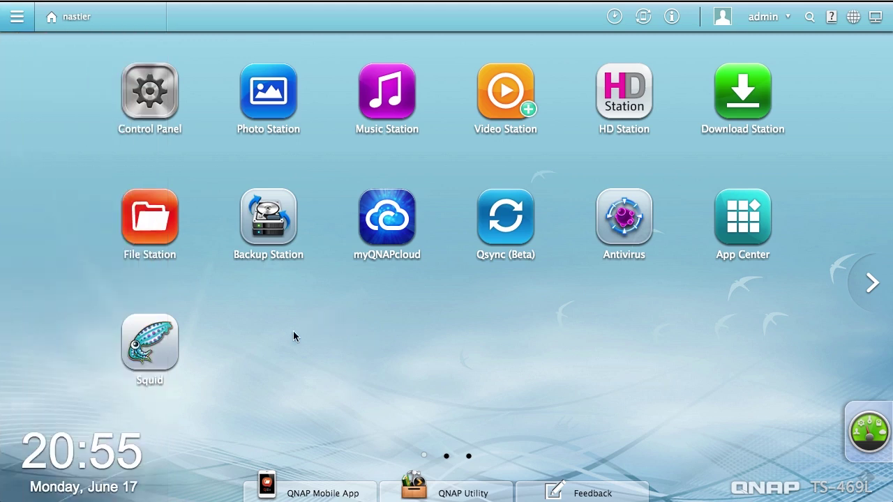
Launch File Station on the Multimedia folder, dismissing the upload dialog and Java plug-in notice
{"action": "left_click", "coordinate": [139, 213]}
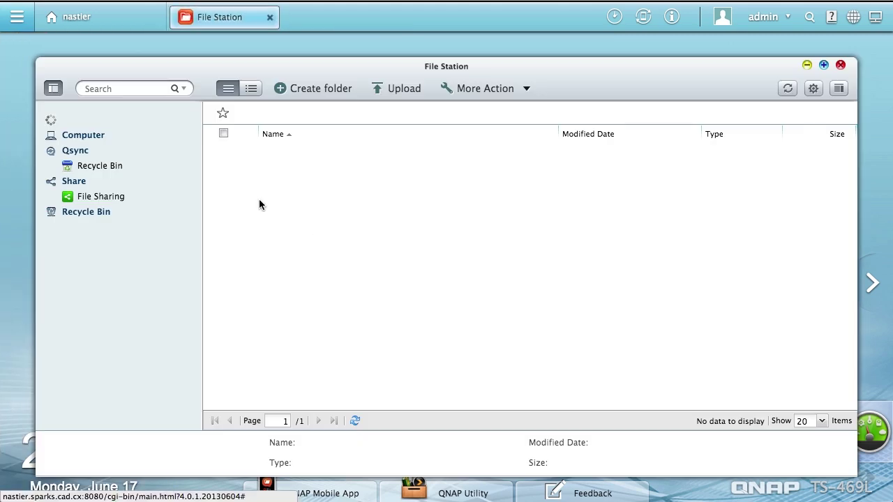
{"action": "left_click", "coordinate": [104, 207]}
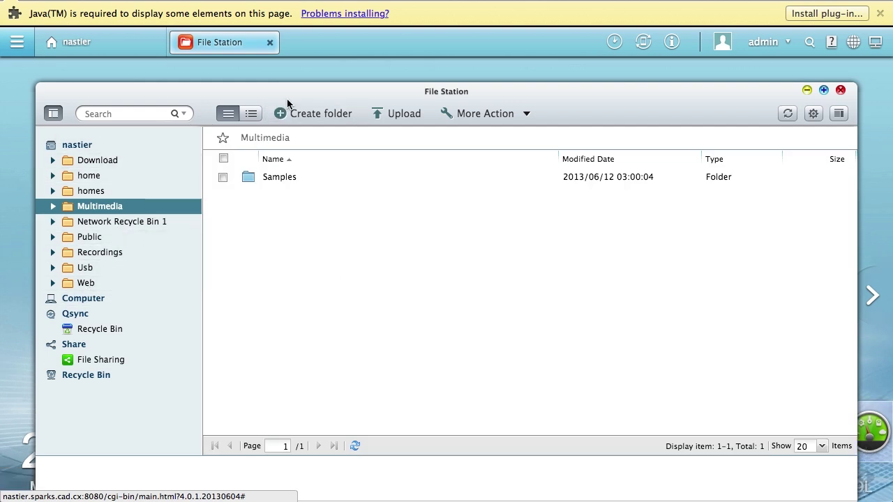
{"action": "left_click_drag", "start_coordinate": [295, 94], "coordinate": [300, 76]}
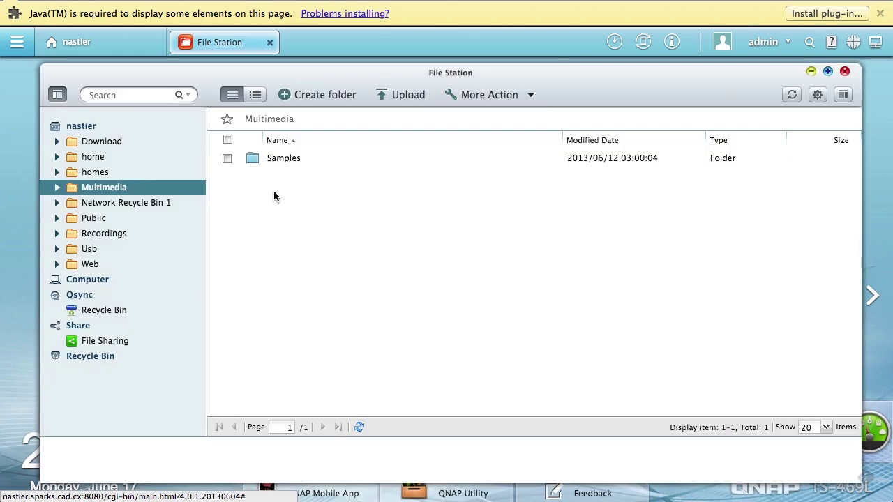
{"action": "left_click", "coordinate": [399, 99]}
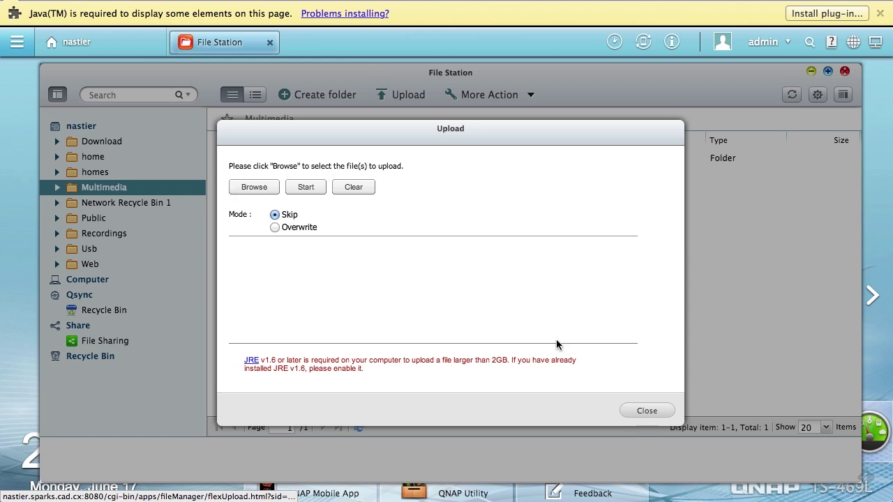
{"action": "left_click", "coordinate": [647, 411]}
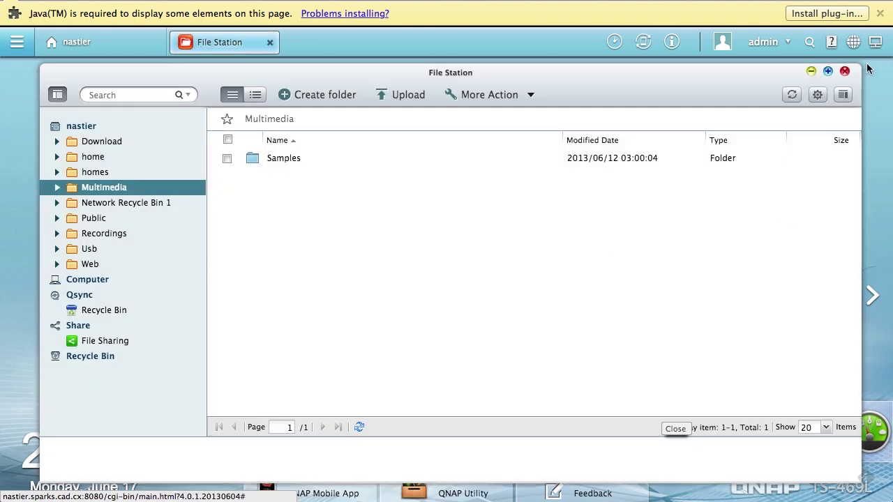
{"action": "left_click", "coordinate": [879, 13]}
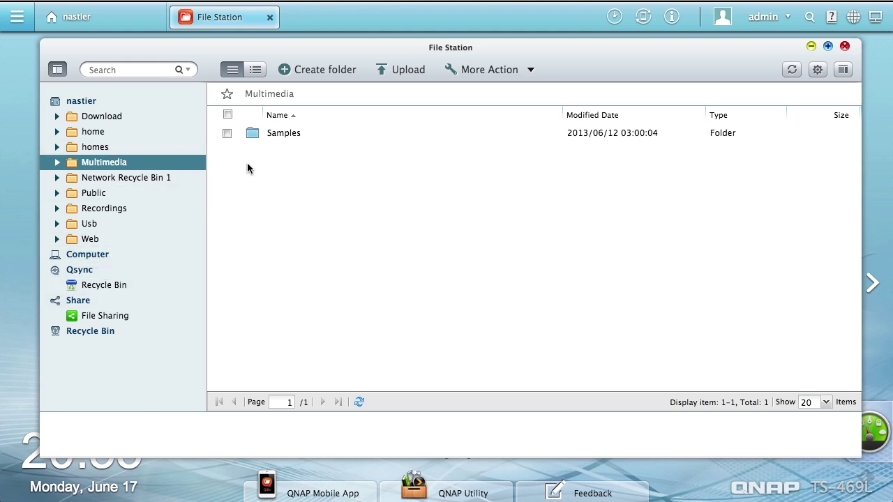
Browse the Samples, Recordings, Download, home, homes and Web folders, then close File Station
{"action": "double_click", "coordinate": [269, 132]}
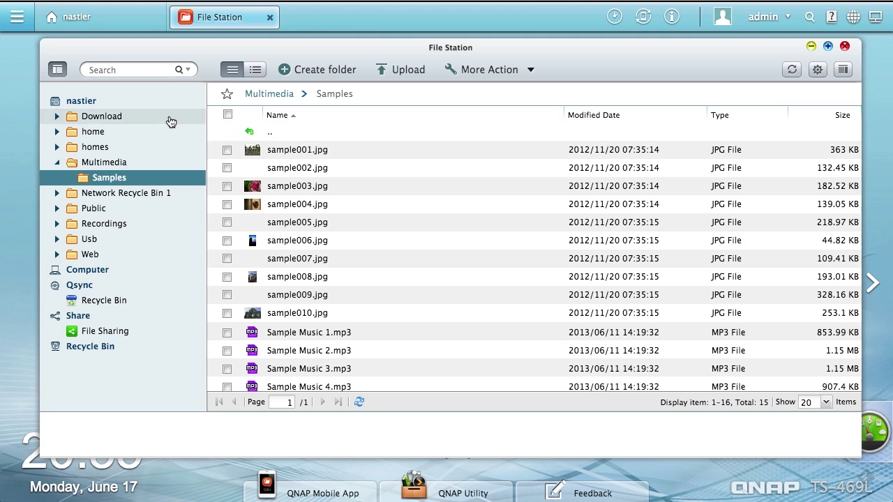
{"action": "scroll", "coordinate": [351, 214], "scroll_direction": "down", "scroll_amount": 1}
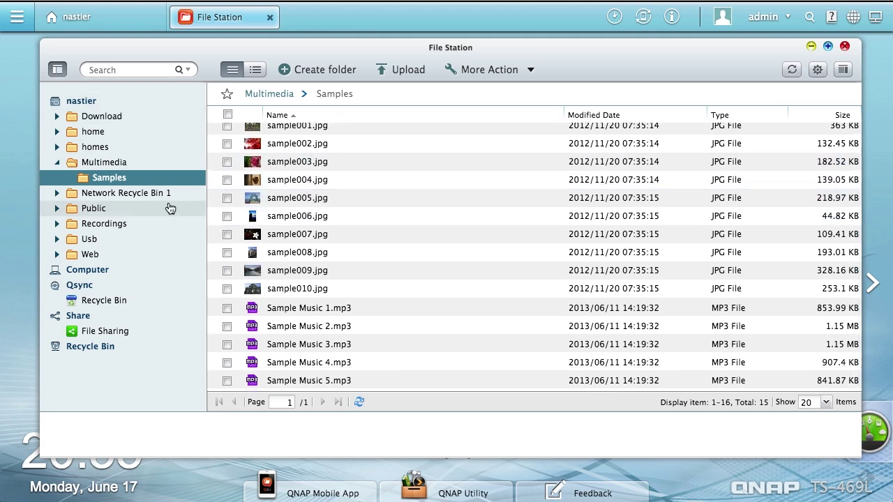
{"action": "left_click", "coordinate": [100, 225]}
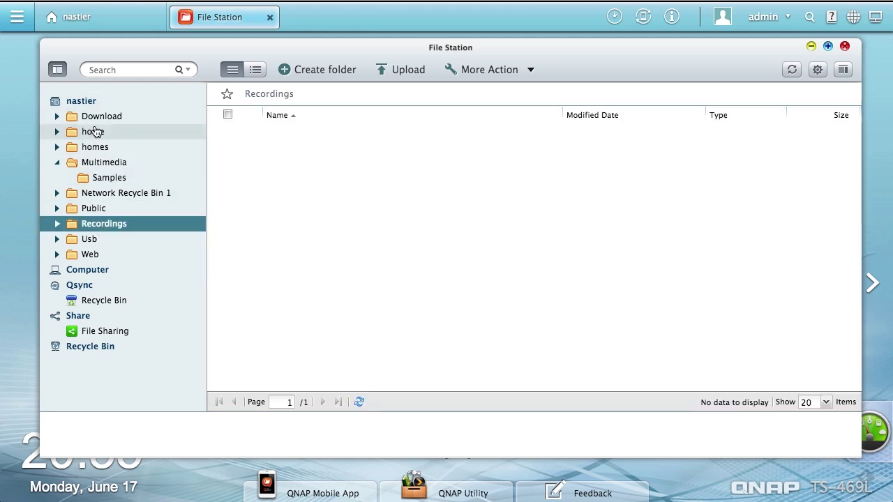
{"action": "left_click", "coordinate": [99, 117]}
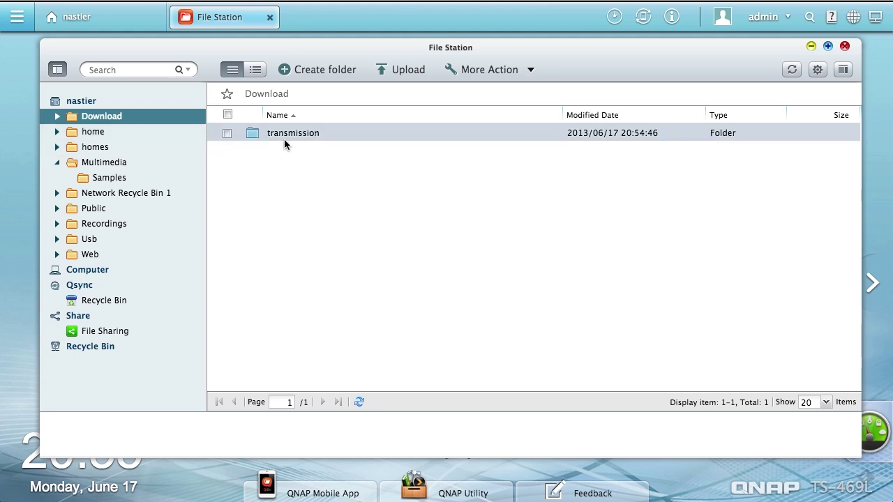
{"action": "left_click", "coordinate": [105, 136]}
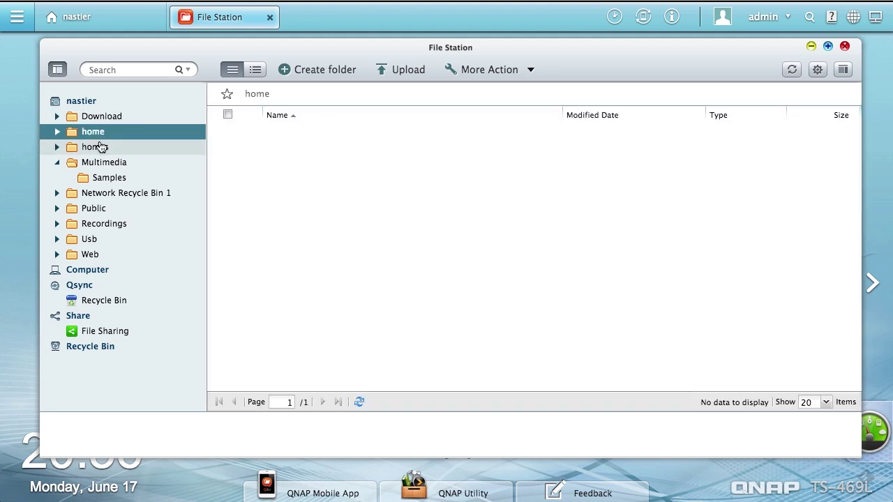
{"action": "left_click", "coordinate": [104, 146]}
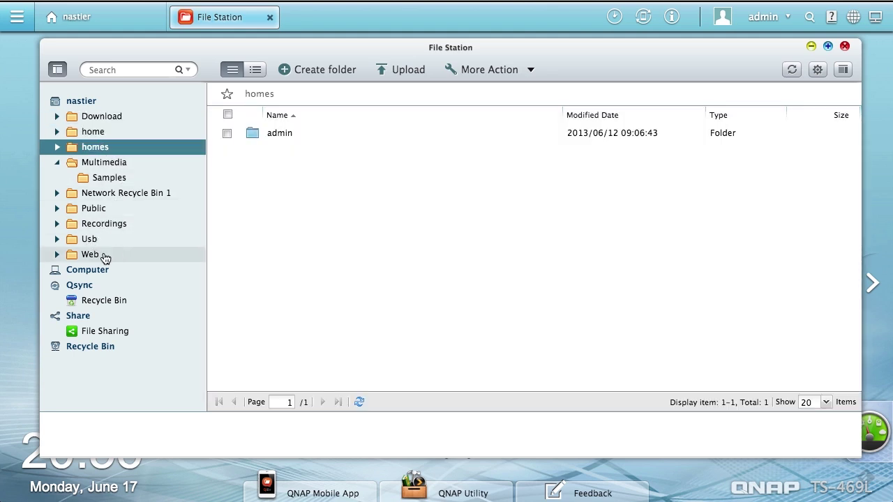
{"action": "left_click", "coordinate": [181, 254]}
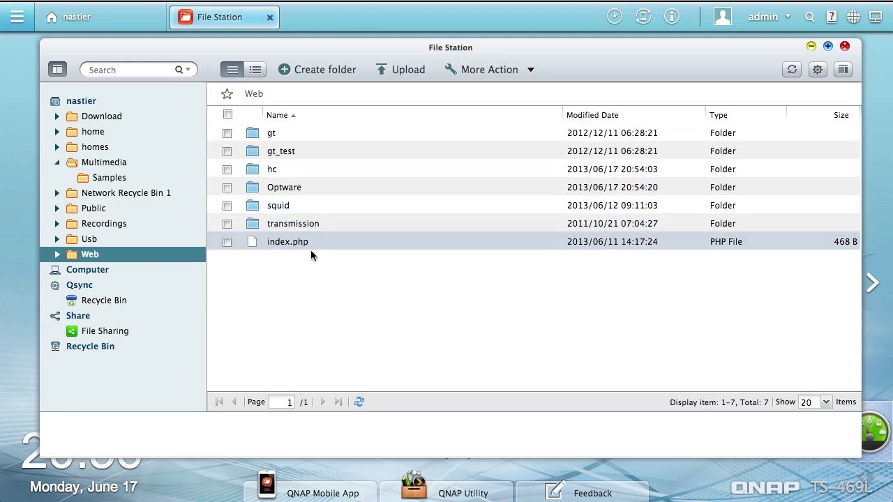
{"action": "left_click", "coordinate": [845, 47]}
{"action": "left_click", "coordinate": [282, 225]}
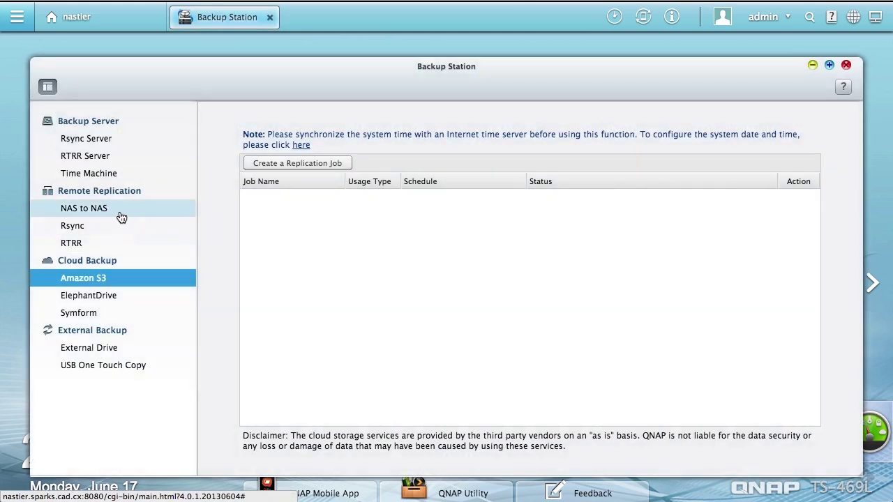
{"action": "left_click", "coordinate": [847, 66]}
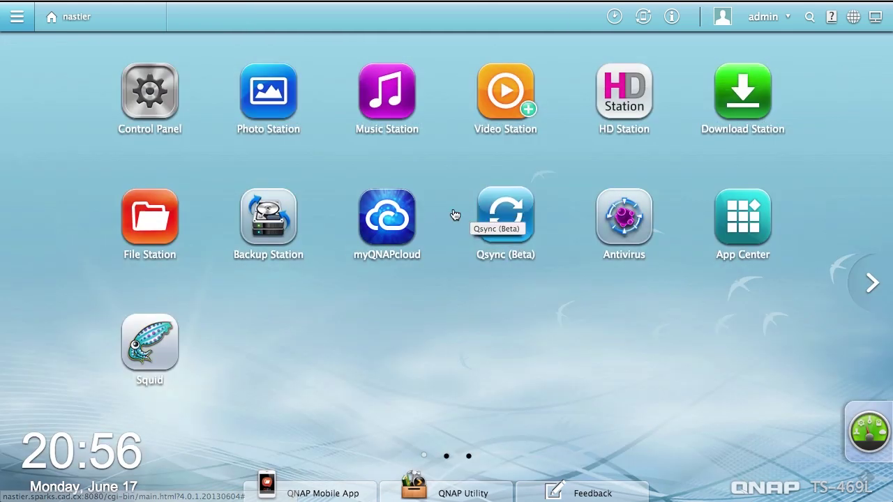
{"action": "left_click", "coordinate": [386, 222]}
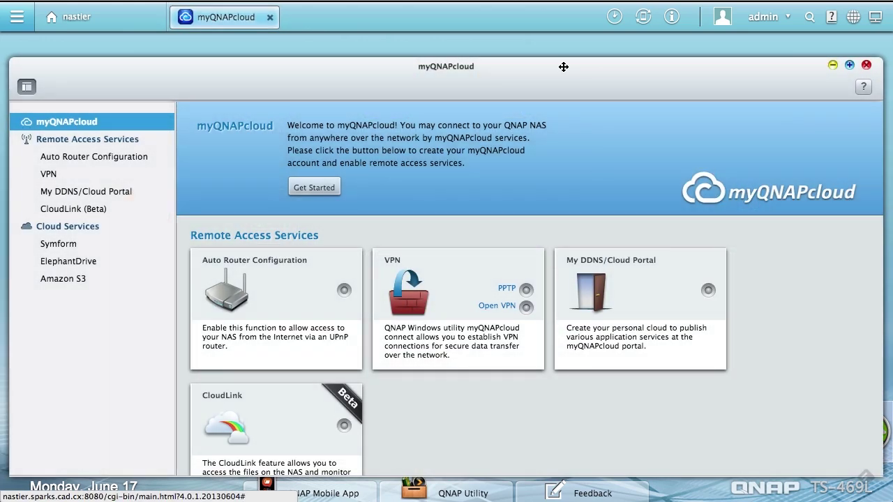
{"action": "left_click_drag", "start_coordinate": [563, 66], "coordinate": [564, 43]}
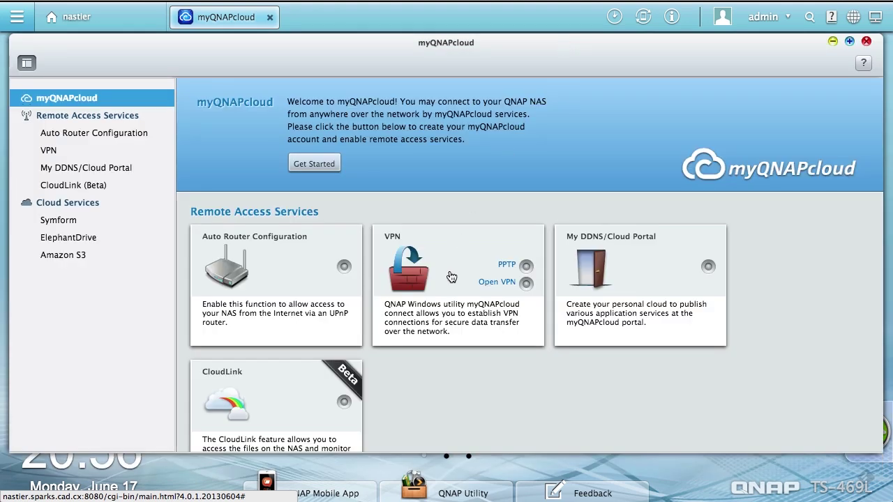
{"action": "scroll", "coordinate": [452, 277], "scroll_direction": "down", "scroll_amount": 3}
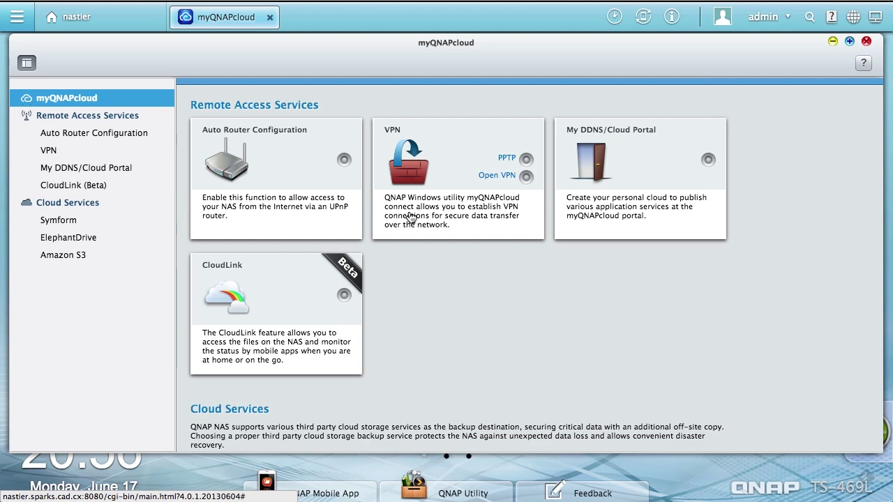
{"action": "scroll", "coordinate": [252, 336], "scroll_direction": "down", "scroll_amount": 3}
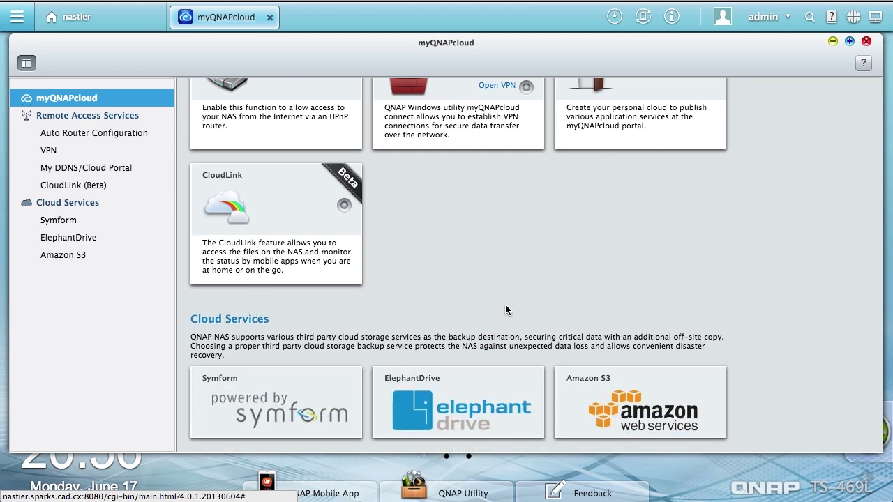
{"action": "scroll", "coordinate": [508, 311], "scroll_direction": "up", "scroll_amount": 6}
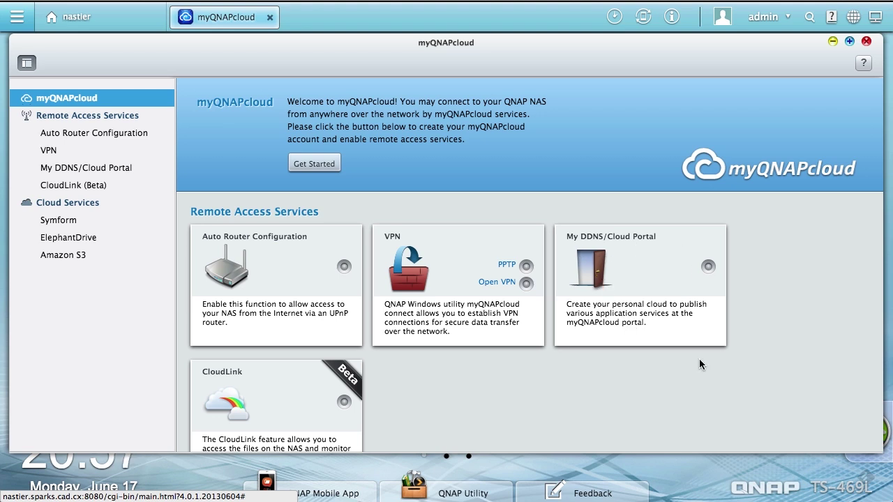
{"action": "scroll", "coordinate": [701, 365], "scroll_direction": "down", "scroll_amount": 3}
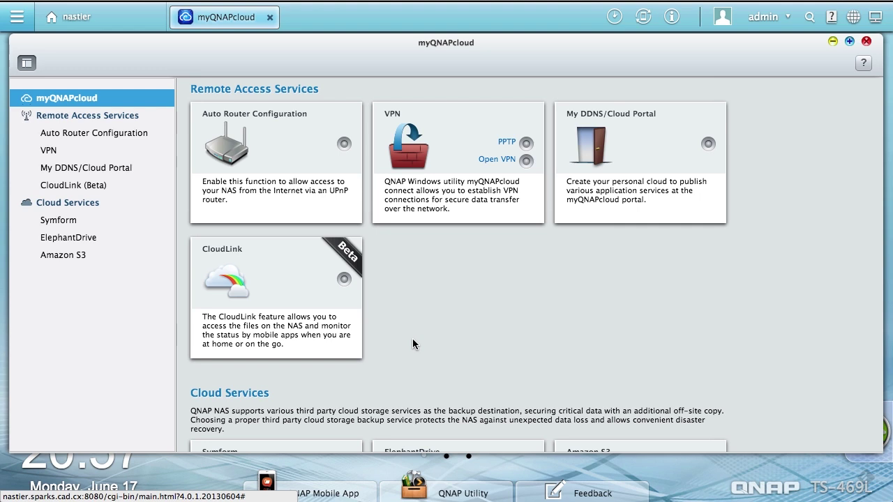
{"action": "scroll", "coordinate": [445, 342], "scroll_direction": "down", "scroll_amount": 3}
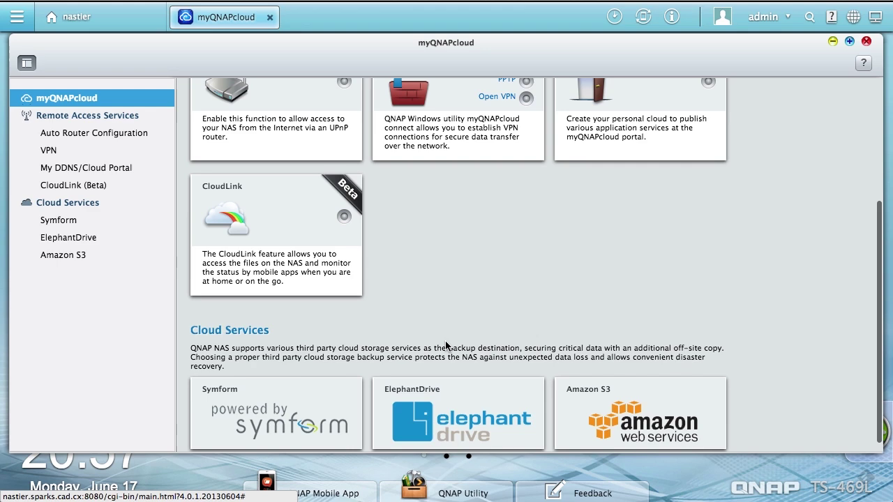
{"action": "scroll", "coordinate": [445, 342], "scroll_direction": "up", "scroll_amount": 5}
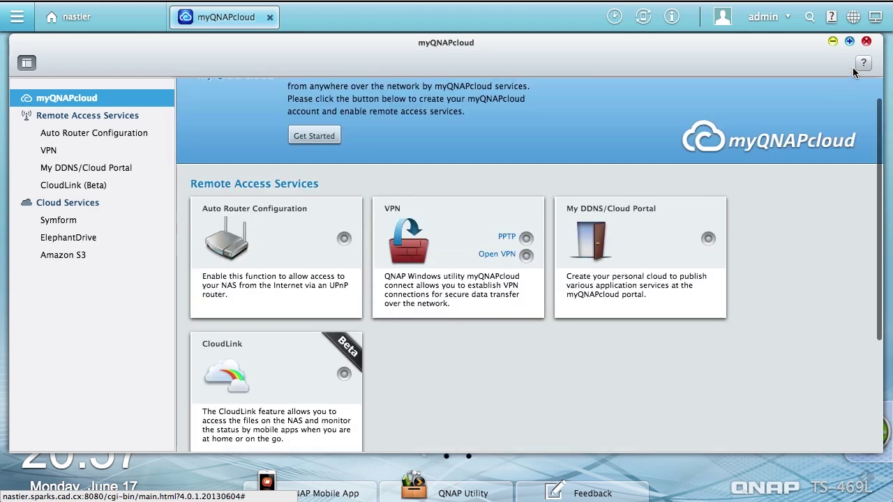
{"action": "left_click", "coordinate": [866, 42]}
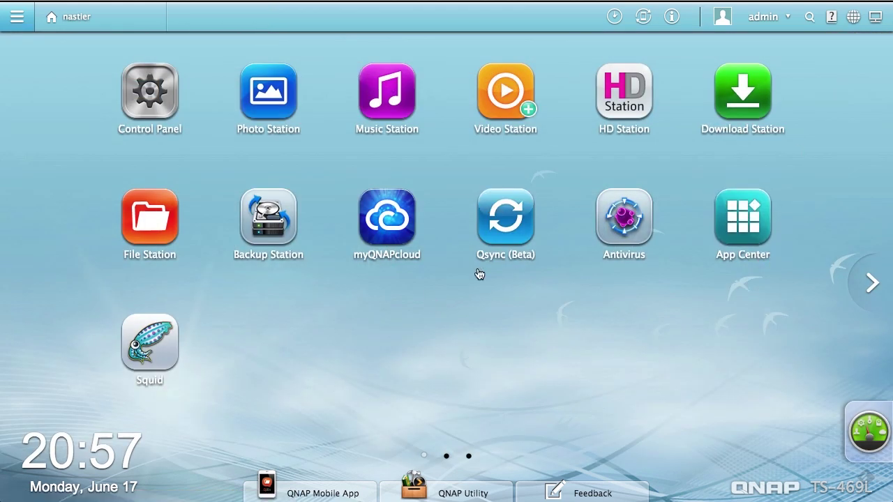
Open and close Qsync (Beta), then browse the QNAP Select apps in App Center
{"action": "left_click", "coordinate": [506, 234]}
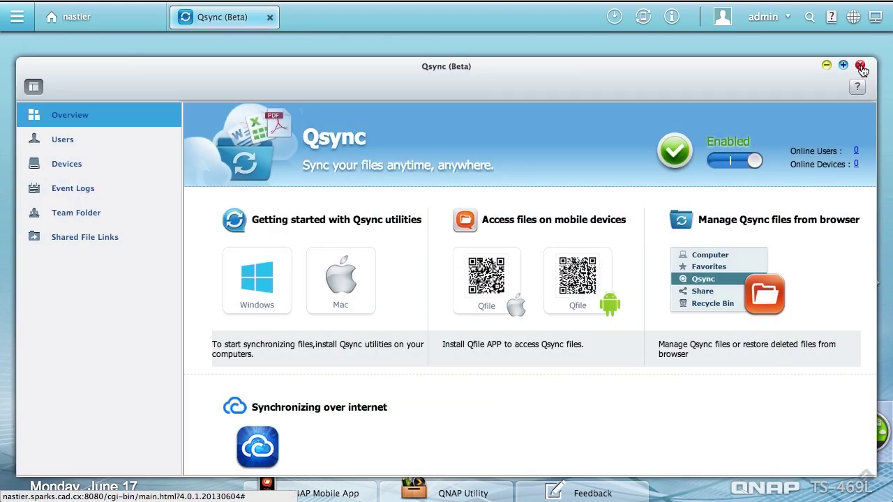
{"action": "left_click", "coordinate": [861, 65]}
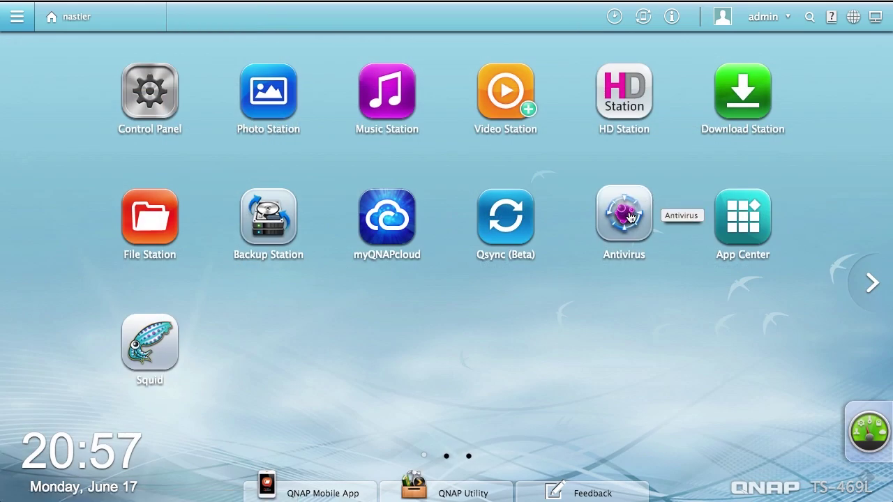
{"action": "left_click", "coordinate": [742, 217]}
{"action": "scroll", "coordinate": [523, 235], "scroll_direction": "down", "scroll_amount": 1}
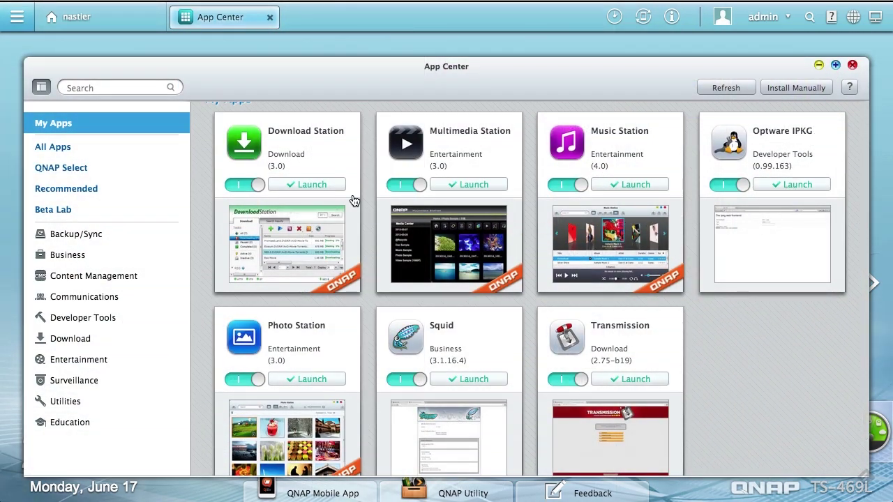
{"action": "left_click", "coordinate": [77, 168]}
{"action": "scroll", "coordinate": [416, 213], "scroll_direction": "down", "scroll_amount": 2}
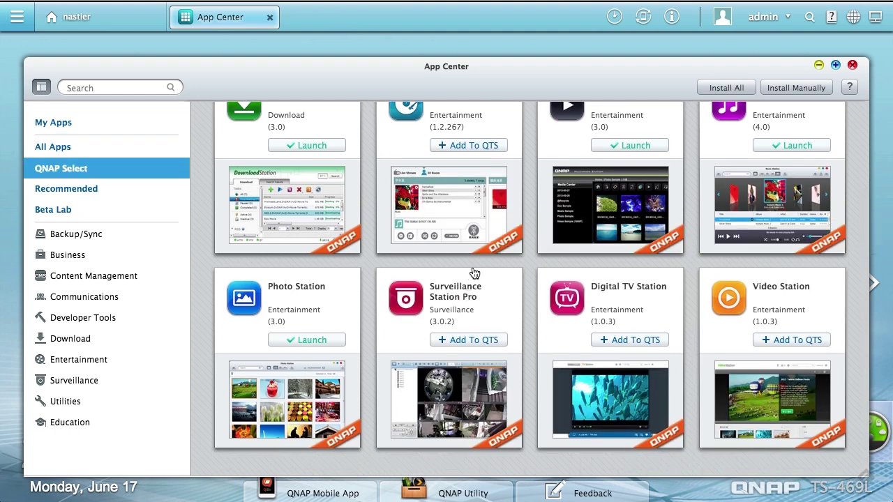
{"action": "scroll", "coordinate": [473, 272], "scroll_direction": "up", "scroll_amount": 3}
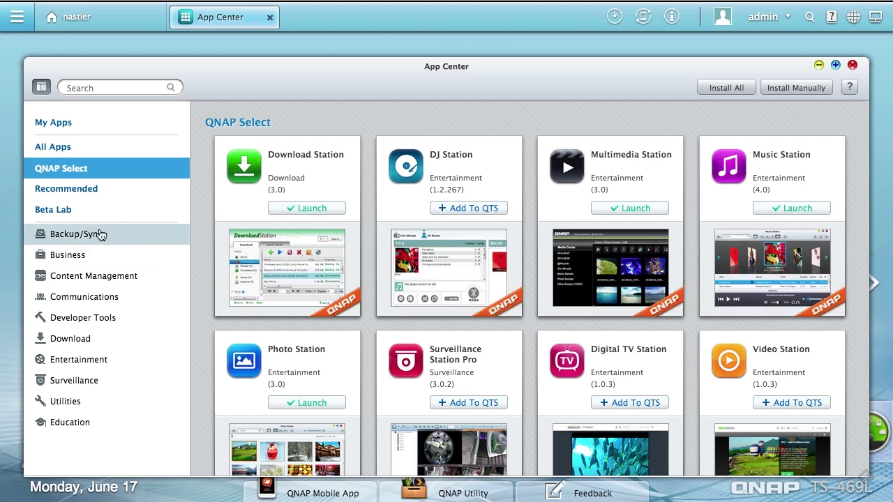
Scroll through the full list of Beta Lab apps
{"action": "left_click", "coordinate": [58, 210]}
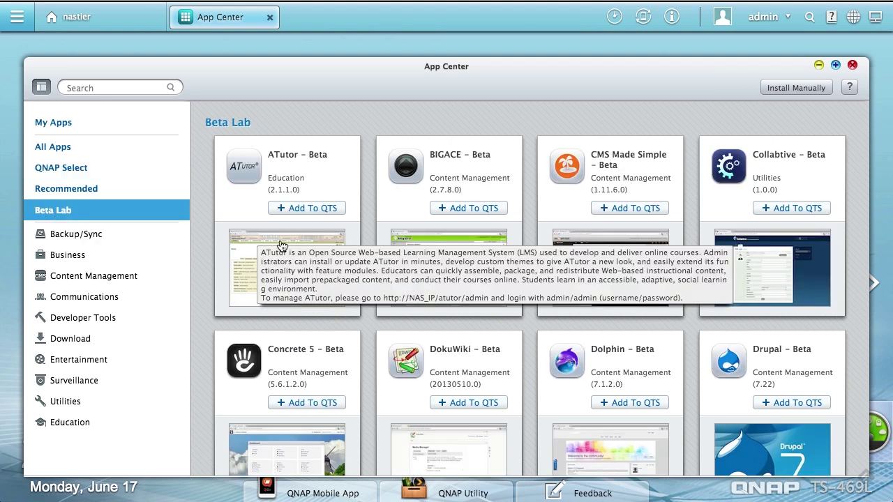
{"action": "scroll", "coordinate": [405, 279], "scroll_direction": "down", "scroll_amount": 5}
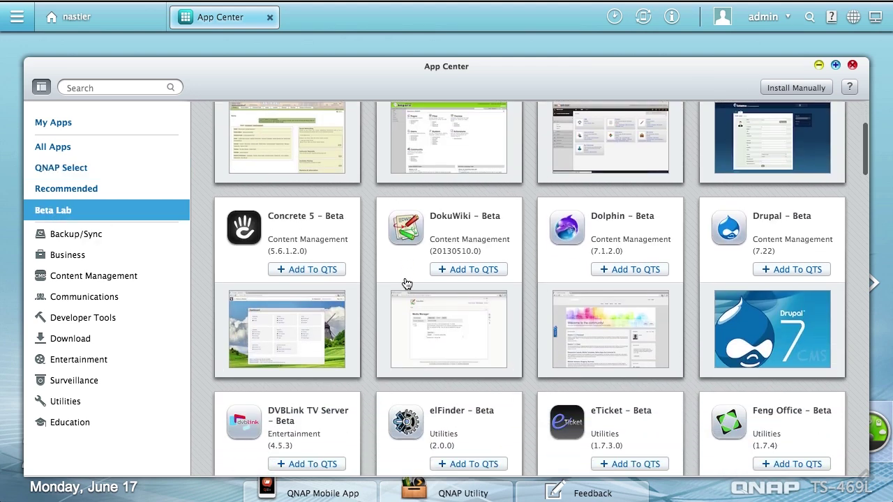
{"action": "scroll", "coordinate": [405, 284], "scroll_direction": "down", "scroll_amount": 5}
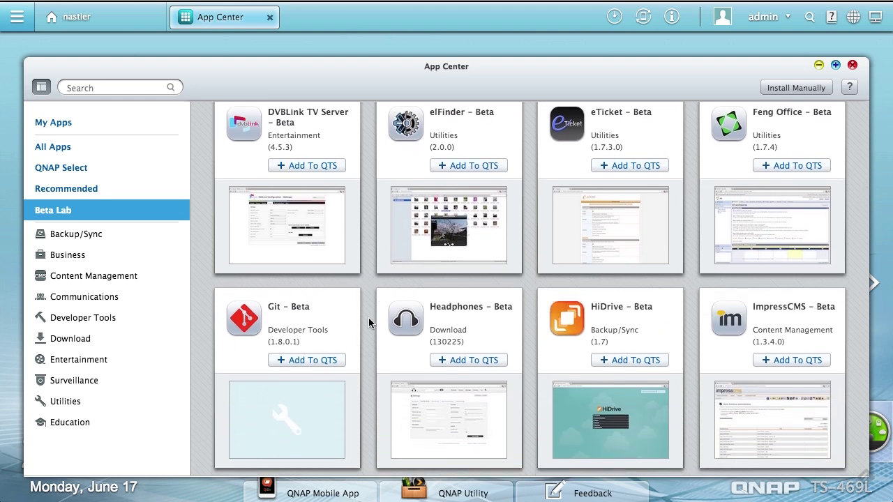
{"action": "scroll", "coordinate": [368, 317], "scroll_direction": "down", "scroll_amount": 3}
{"action": "scroll", "coordinate": [368, 323], "scroll_direction": "down", "scroll_amount": 5}
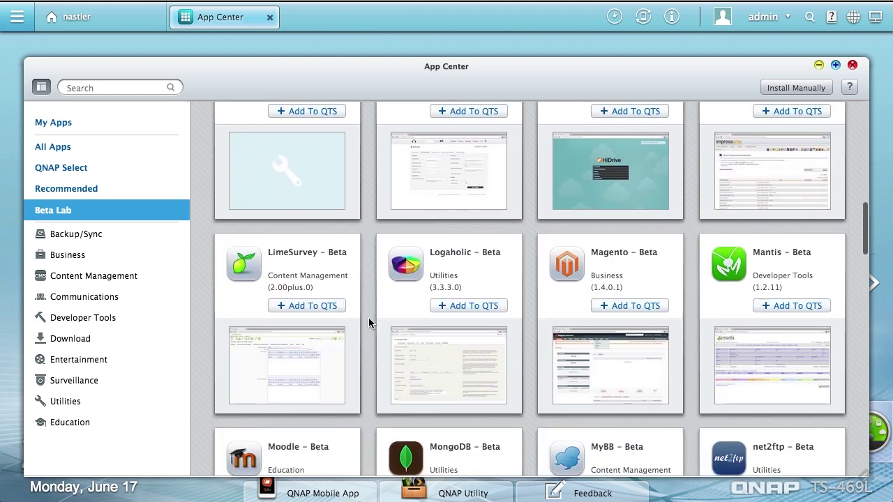
{"action": "scroll", "coordinate": [369, 322], "scroll_direction": "down", "scroll_amount": 5}
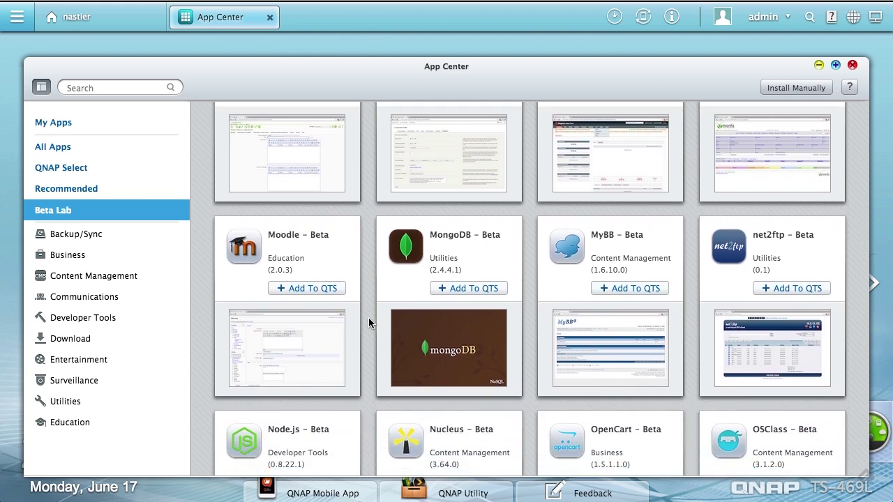
{"action": "scroll", "coordinate": [370, 324], "scroll_direction": "down", "scroll_amount": 2}
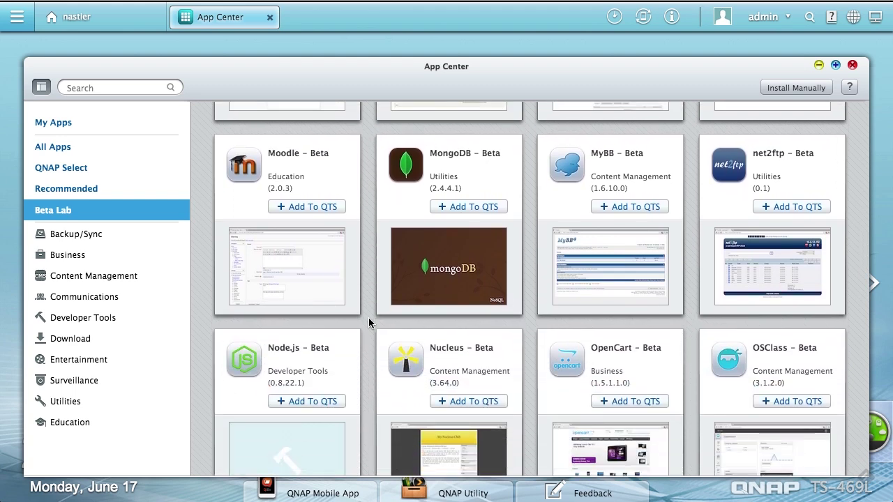
{"action": "scroll", "coordinate": [353, 329], "scroll_direction": "down", "scroll_amount": 3}
{"action": "scroll", "coordinate": [354, 330], "scroll_direction": "down", "scroll_amount": 8}
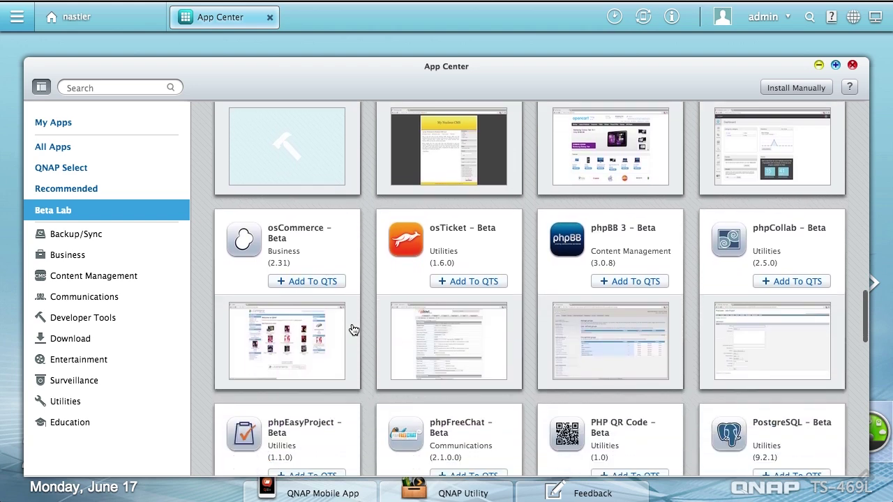
{"action": "scroll", "coordinate": [352, 328], "scroll_direction": "down", "scroll_amount": 6}
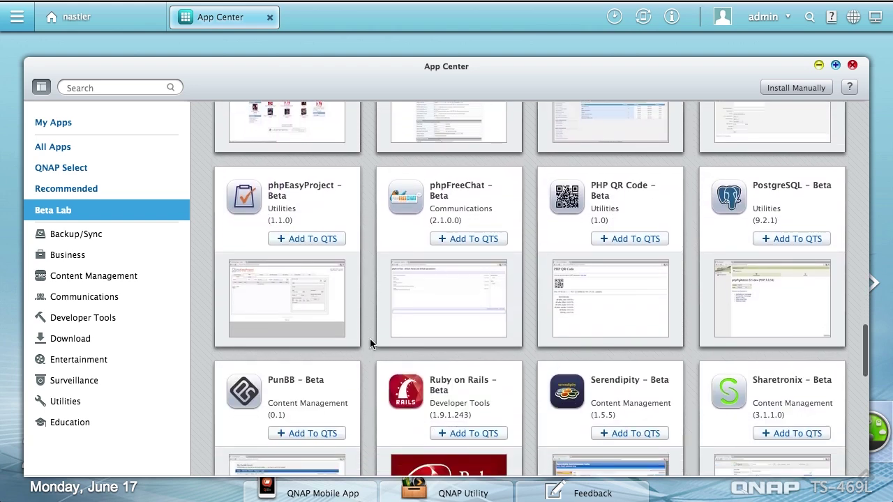
{"action": "scroll", "coordinate": [370, 342], "scroll_direction": "down", "scroll_amount": 9}
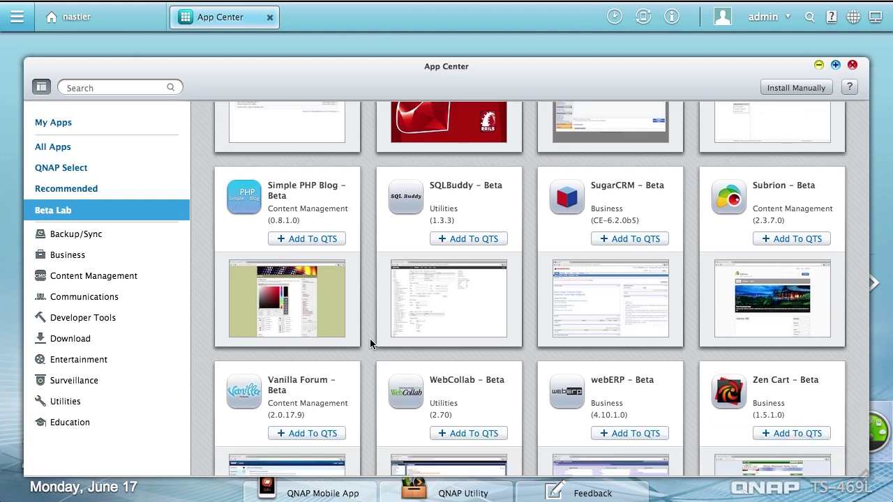
{"action": "scroll", "coordinate": [370, 342], "scroll_direction": "down", "scroll_amount": 8}
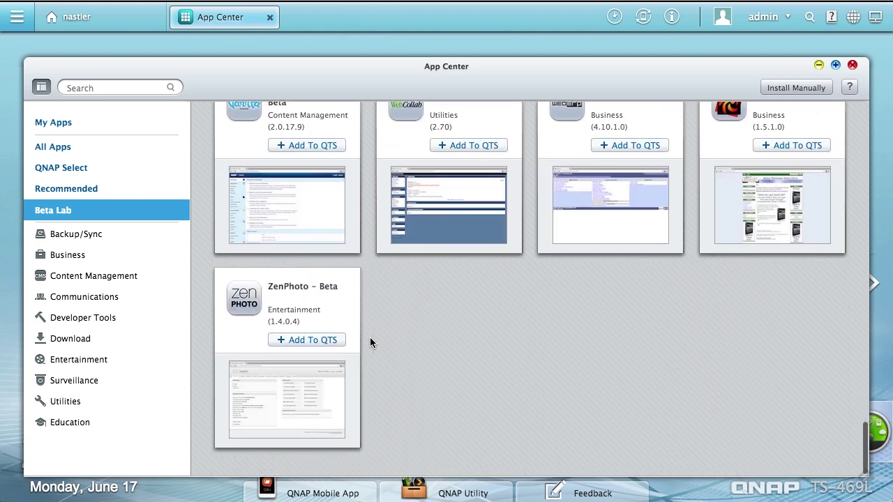
{"action": "scroll", "coordinate": [370, 342], "scroll_direction": "up", "scroll_amount": 4}
{"action": "scroll", "coordinate": [370, 341], "scroll_direction": "left", "scroll_amount": 5}
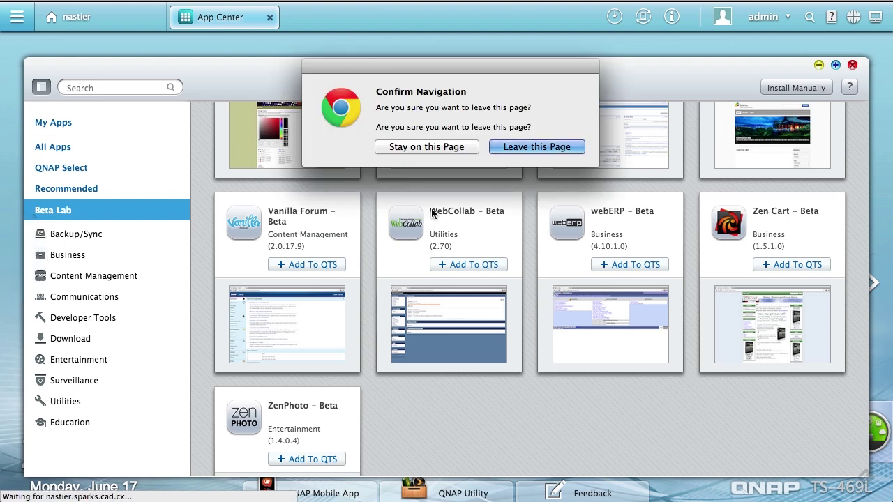
Stay on the page, then view the Backup/Sync and Business app categories
{"action": "left_click", "coordinate": [431, 149]}
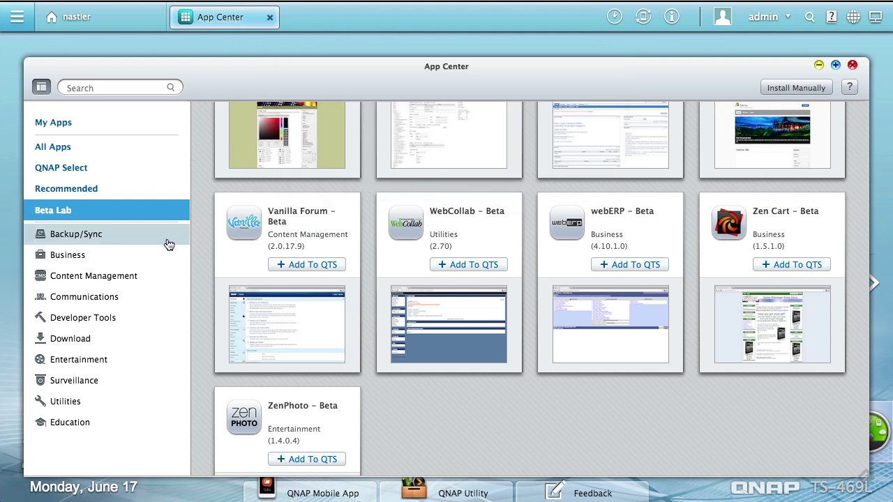
{"action": "left_click", "coordinate": [88, 236]}
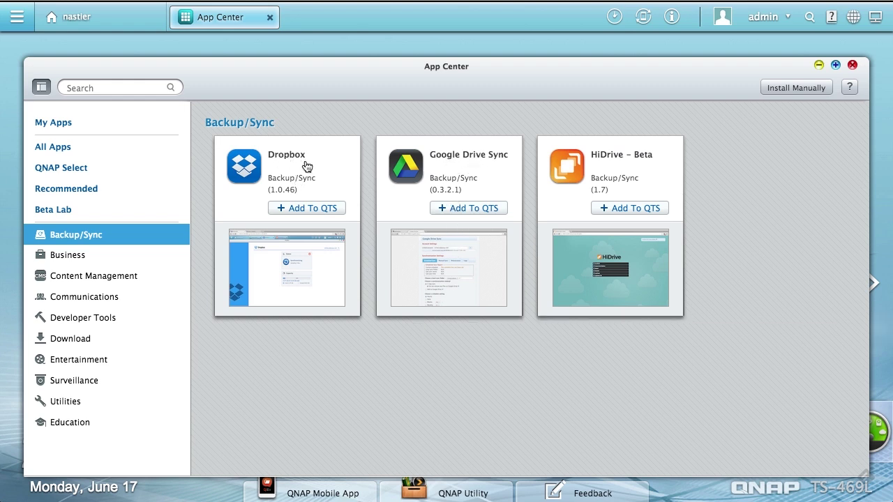
{"action": "left_click", "coordinate": [82, 257]}
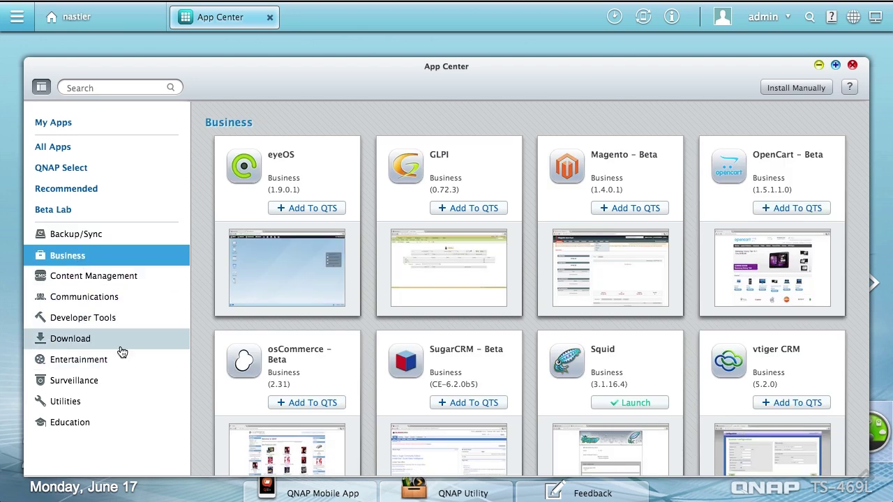
Look through the Education apps, then scroll the Utilities app list
{"action": "scroll", "coordinate": [366, 328], "scroll_direction": "down", "scroll_amount": 5}
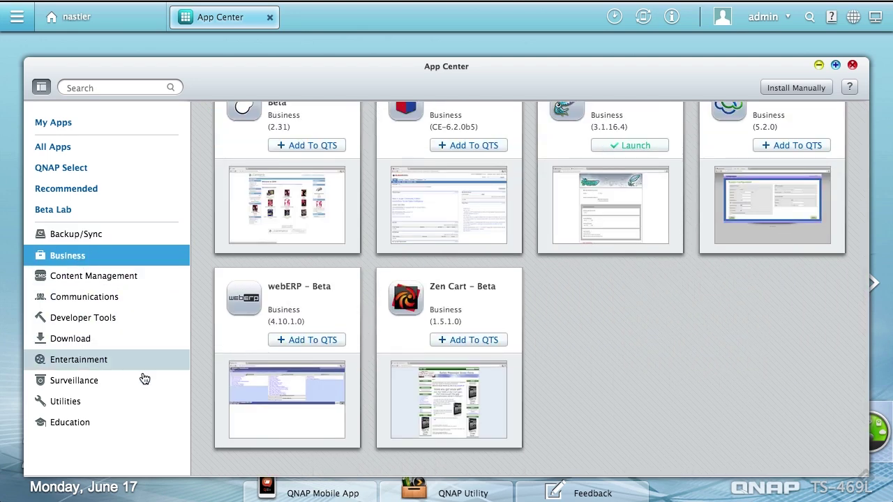
{"action": "left_click", "coordinate": [74, 426]}
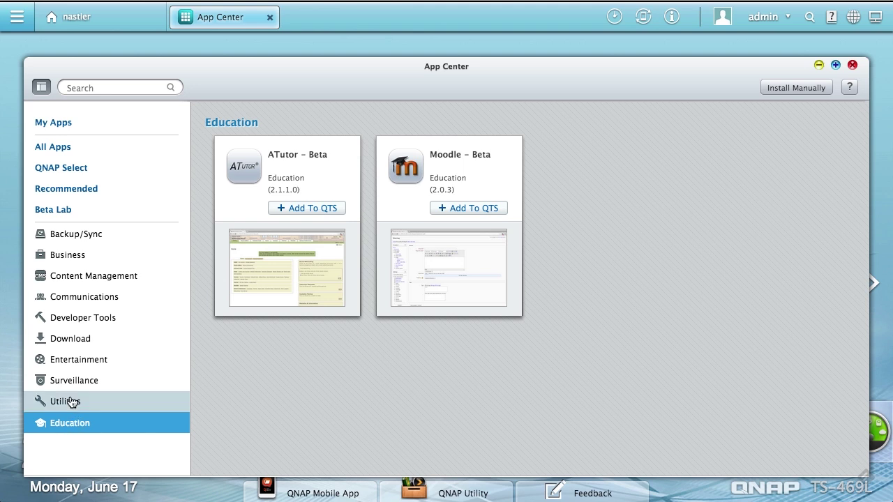
{"action": "left_click", "coordinate": [72, 403]}
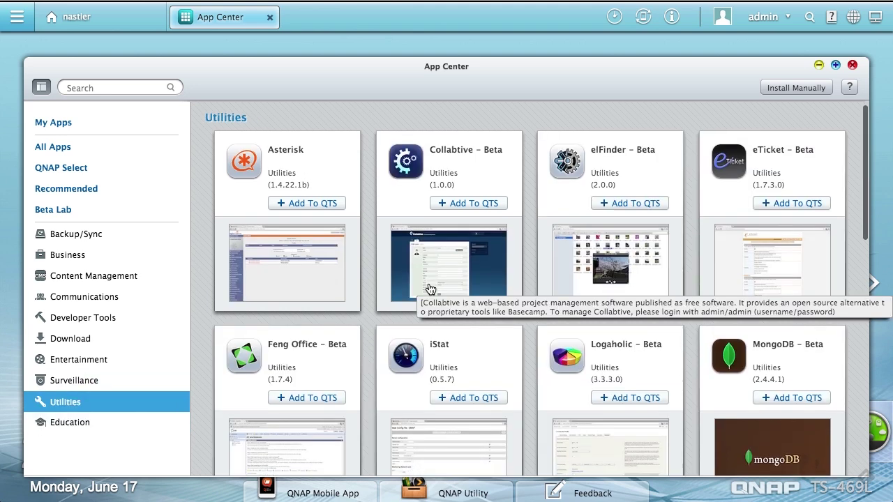
{"action": "scroll", "coordinate": [431, 289], "scroll_direction": "down", "scroll_amount": 1}
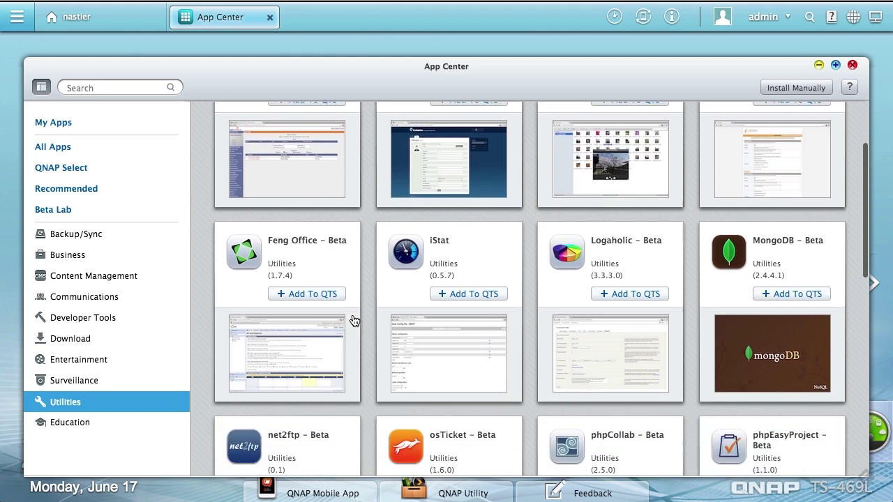
{"action": "scroll", "coordinate": [354, 320], "scroll_direction": "down", "scroll_amount": 6}
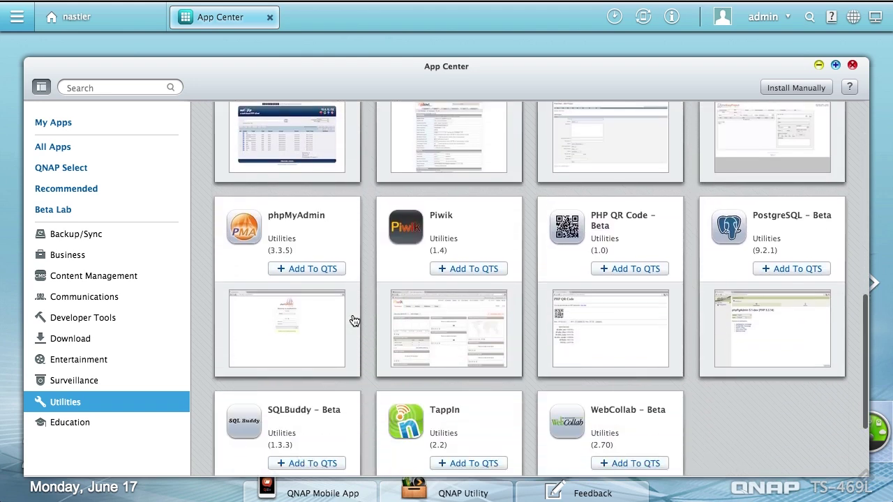
{"action": "scroll", "coordinate": [353, 320], "scroll_direction": "down", "scroll_amount": 3}
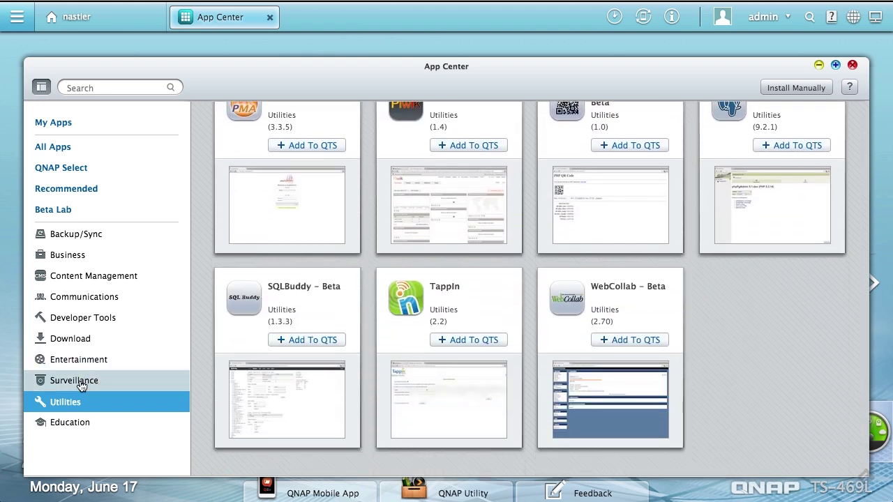
Check the Surveillance and Download apps, then close App Center
{"action": "left_click", "coordinate": [81, 384]}
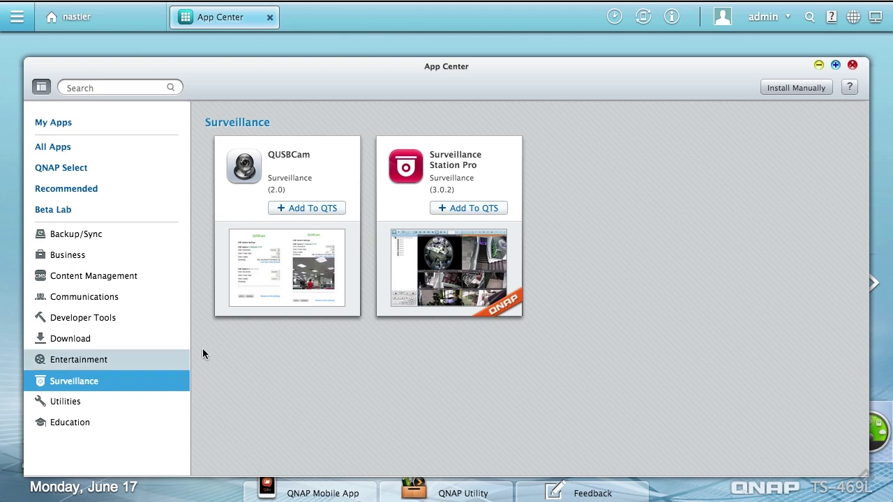
{"action": "left_click", "coordinate": [104, 339]}
{"action": "scroll", "coordinate": [458, 301], "scroll_direction": "down", "scroll_amount": 3}
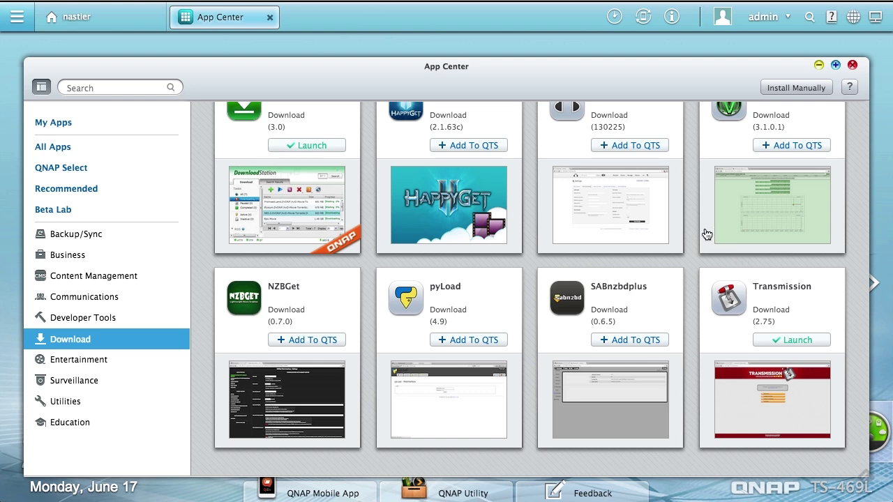
{"action": "scroll", "coordinate": [703, 233], "scroll_direction": "up", "scroll_amount": 3}
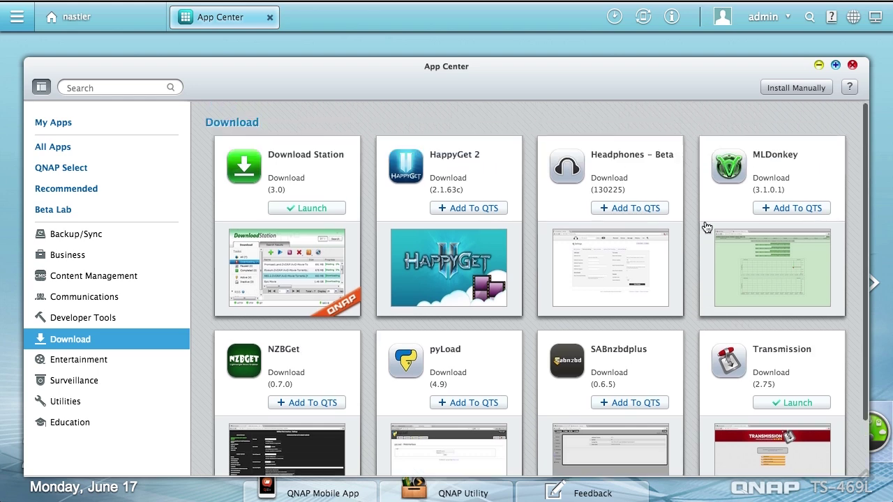
{"action": "left_click", "coordinate": [852, 65]}
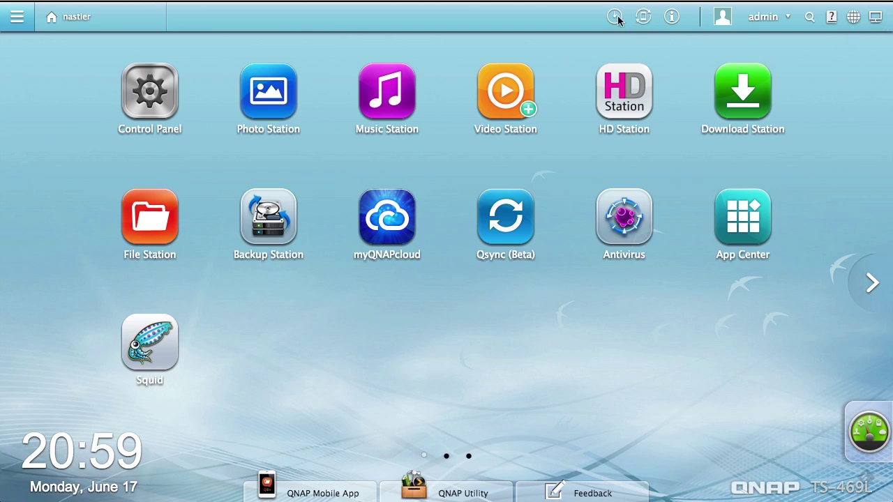
Check the error, warning and all event notifications, then search the system for 'download'
{"action": "left_click", "coordinate": [18, 16]}
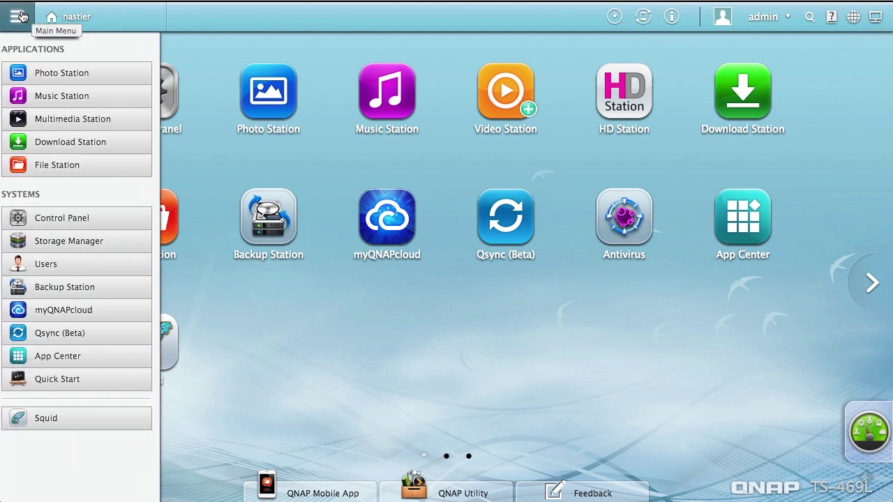
{"action": "left_click", "coordinate": [20, 16]}
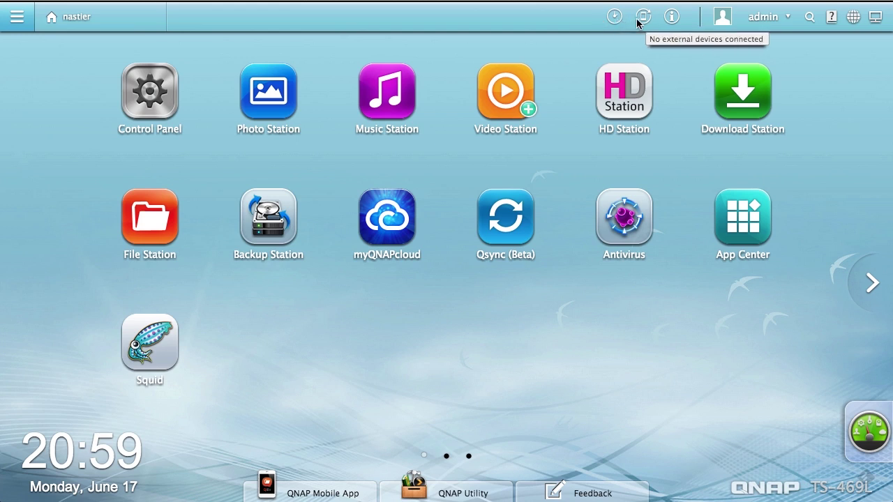
{"action": "left_click", "coordinate": [674, 21]}
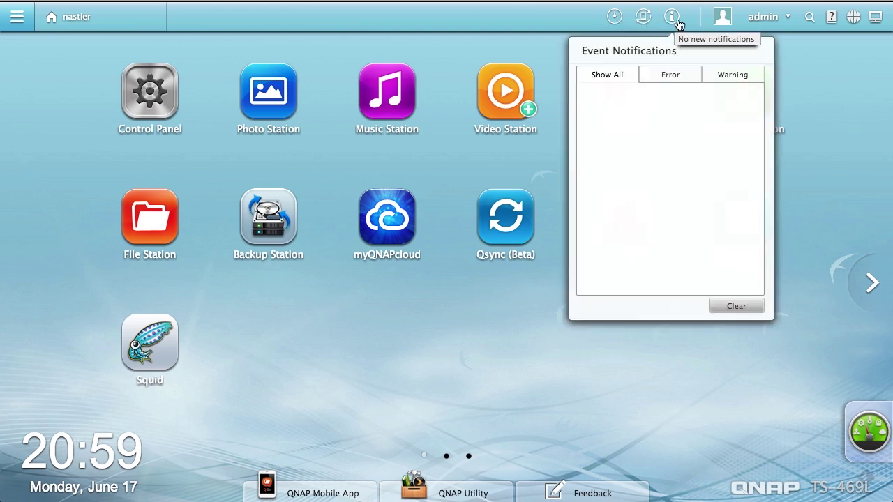
{"action": "left_click", "coordinate": [681, 84]}
{"action": "left_click", "coordinate": [734, 82]}
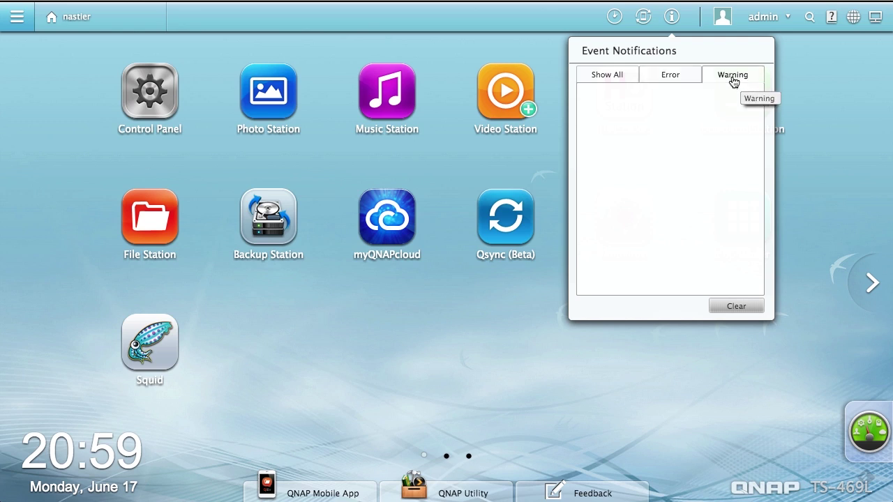
{"action": "left_click", "coordinate": [607, 81]}
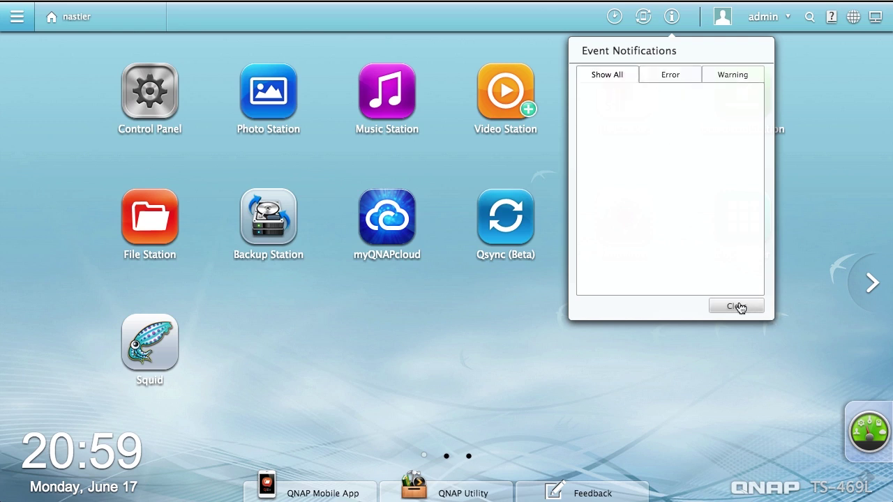
{"action": "left_click", "coordinate": [613, 407]}
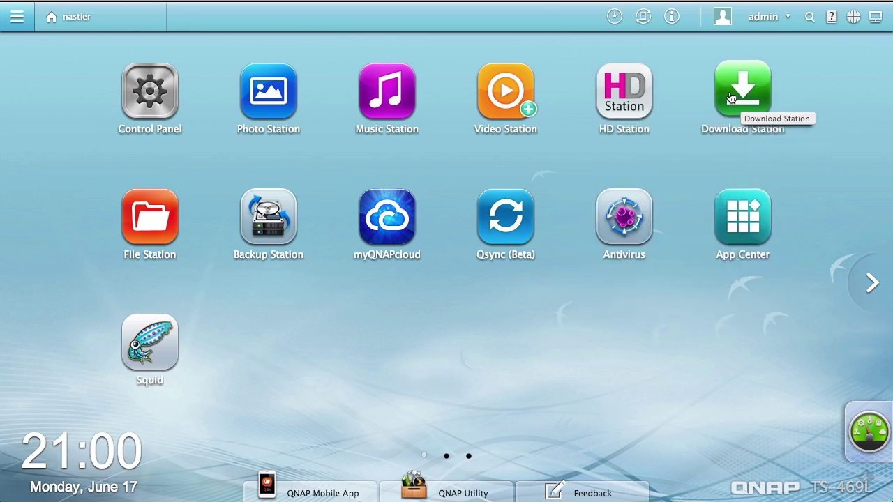
{"action": "left_click", "coordinate": [811, 21]}
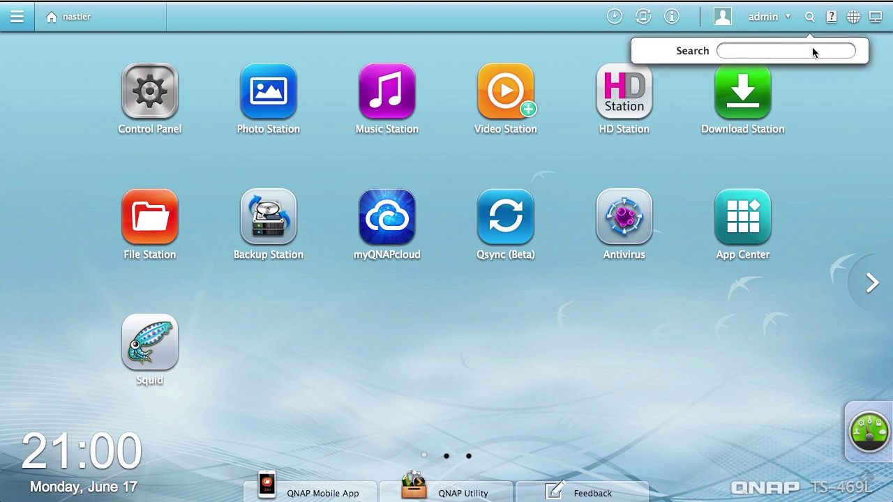
{"action": "type", "text": "download"}
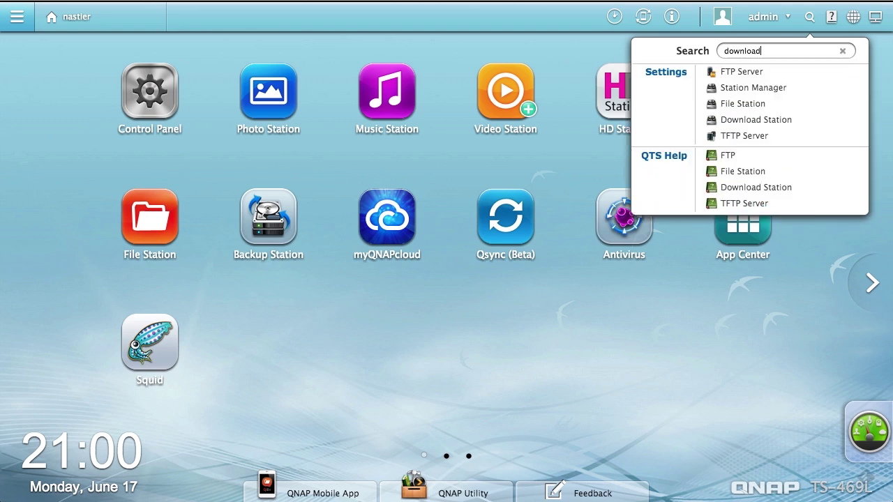
Dismiss the search, try Detailed Thumbnails, then return the desktop to Small Thumbnails
{"action": "left_click", "coordinate": [678, 337]}
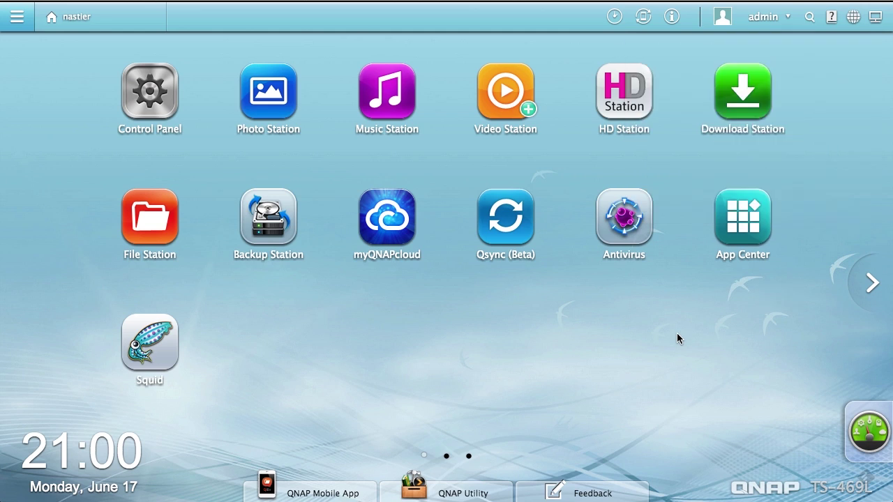
{"action": "left_click", "coordinate": [853, 17]}
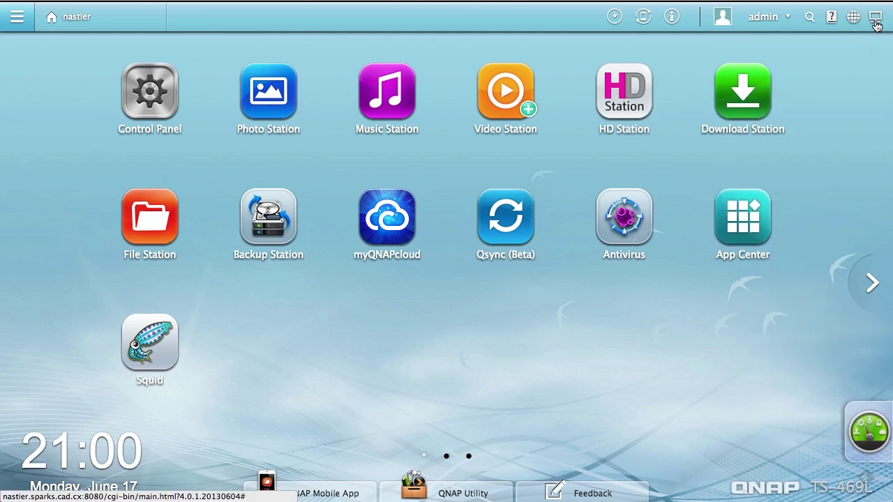
{"action": "left_click", "coordinate": [877, 19]}
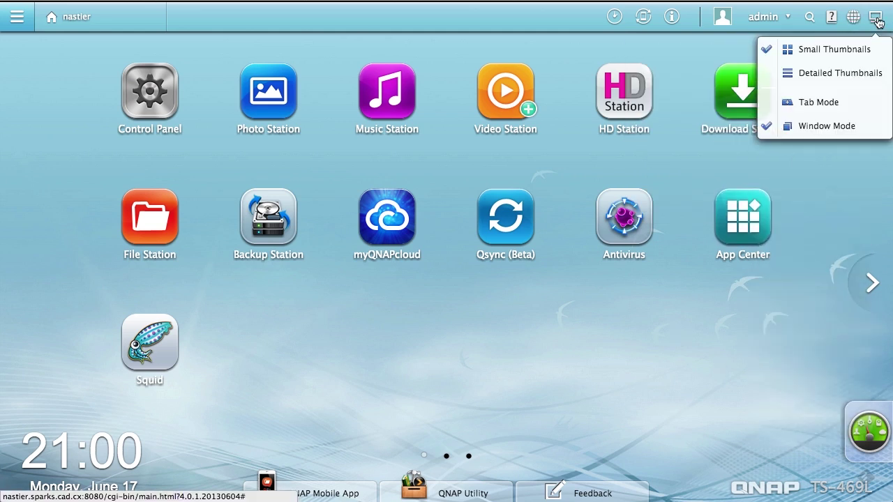
{"action": "left_click", "coordinate": [840, 73]}
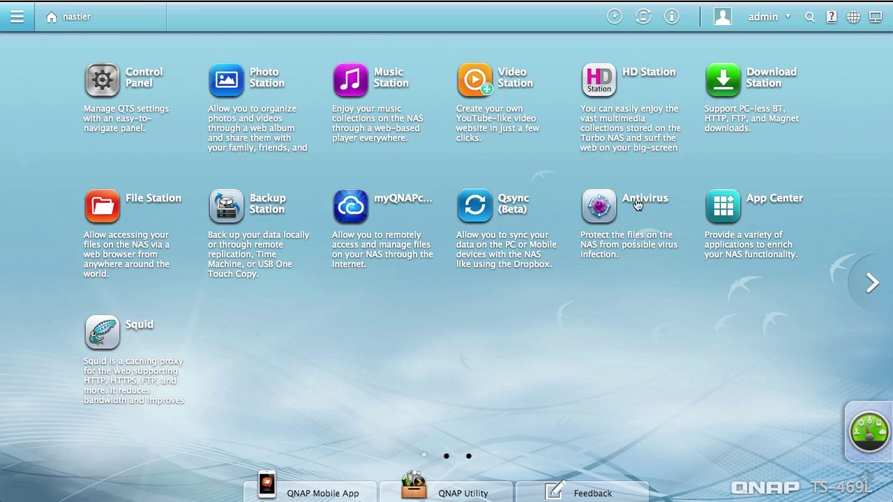
{"action": "left_click", "coordinate": [875, 17]}
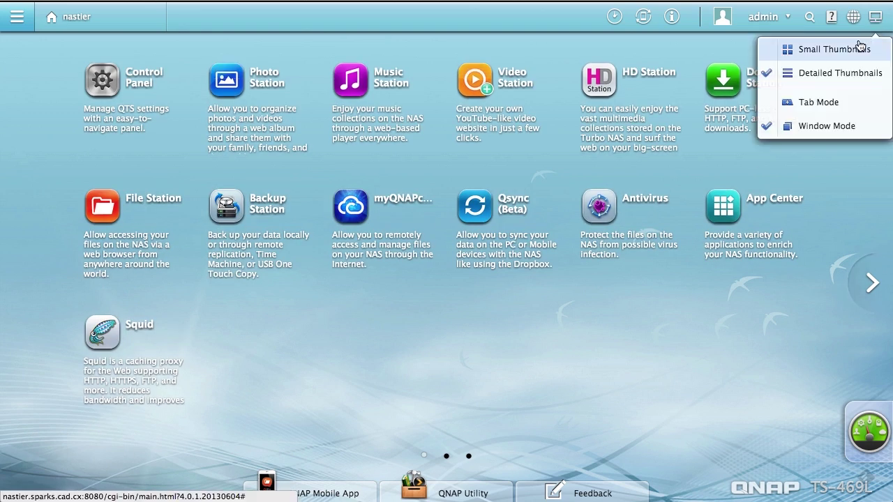
{"action": "left_click", "coordinate": [851, 51]}
Switch apps to Tab Mode and open Music Station as a tab
{"action": "left_click", "coordinate": [875, 17]}
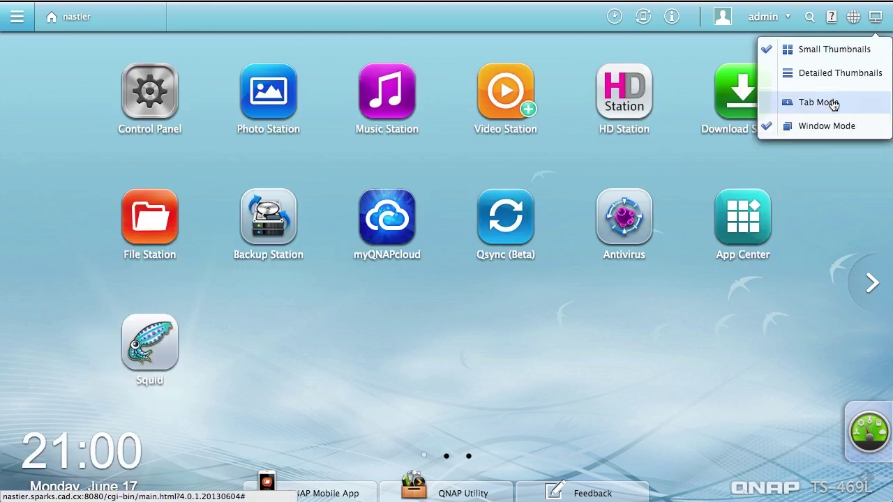
{"action": "left_click", "coordinate": [834, 102]}
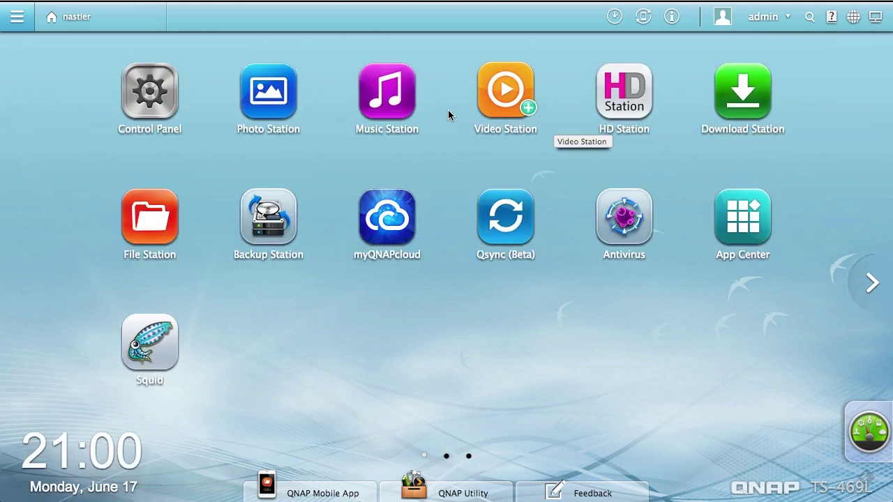
{"action": "left_click", "coordinate": [399, 114]}
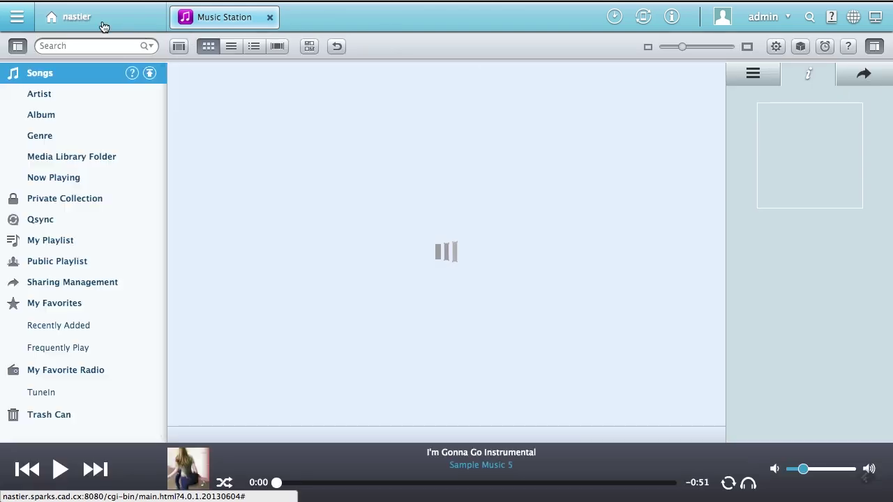
Open Photo Station as a second tab, switch to Window Mode, and close Photo Station and Music Station
{"action": "left_click", "coordinate": [75, 22]}
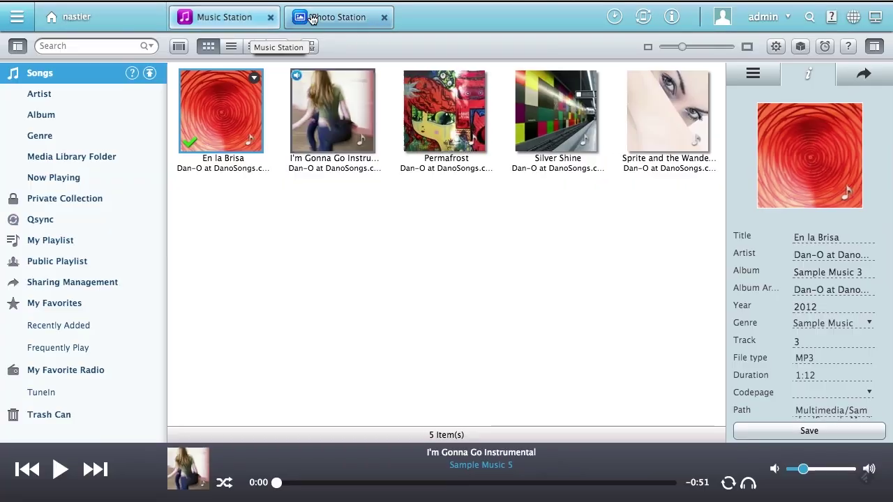
{"action": "left_click", "coordinate": [328, 19]}
{"action": "left_click", "coordinate": [875, 17]}
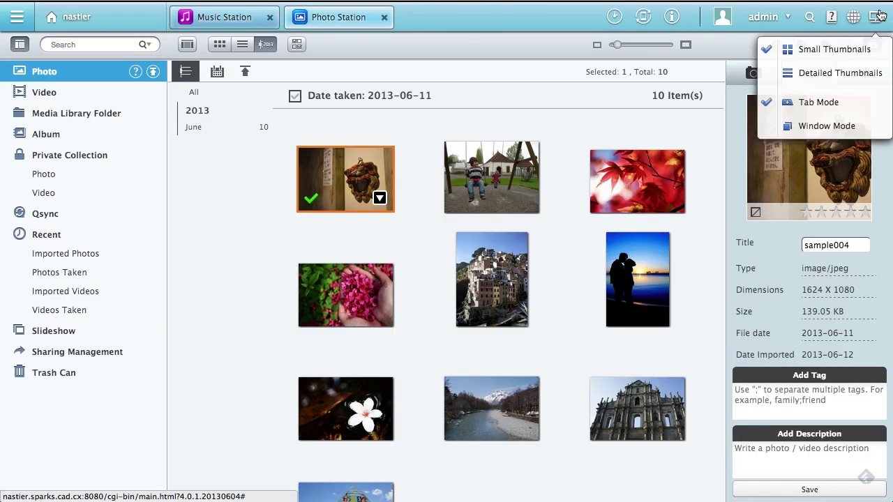
{"action": "left_click", "coordinate": [813, 128]}
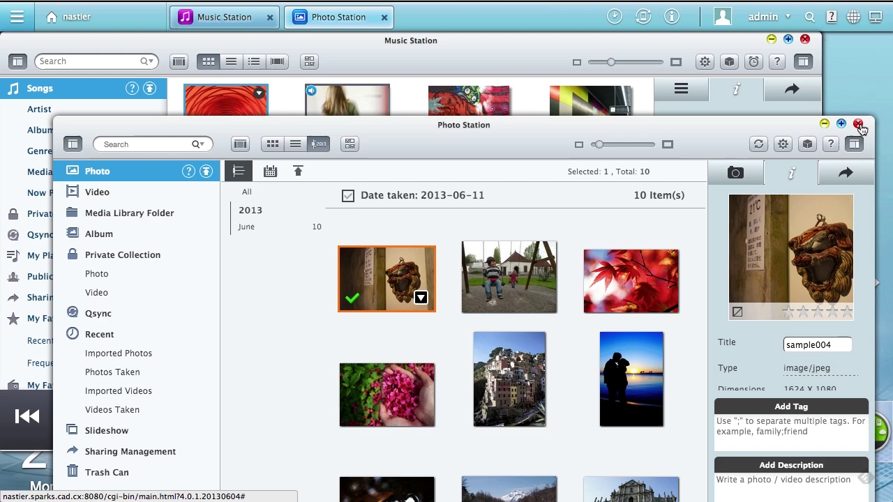
{"action": "left_click", "coordinate": [859, 124]}
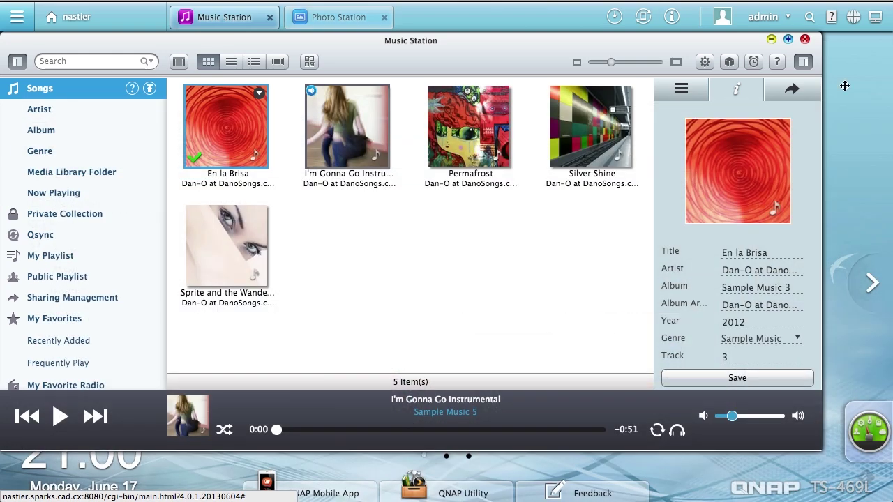
{"action": "left_click", "coordinate": [806, 39]}
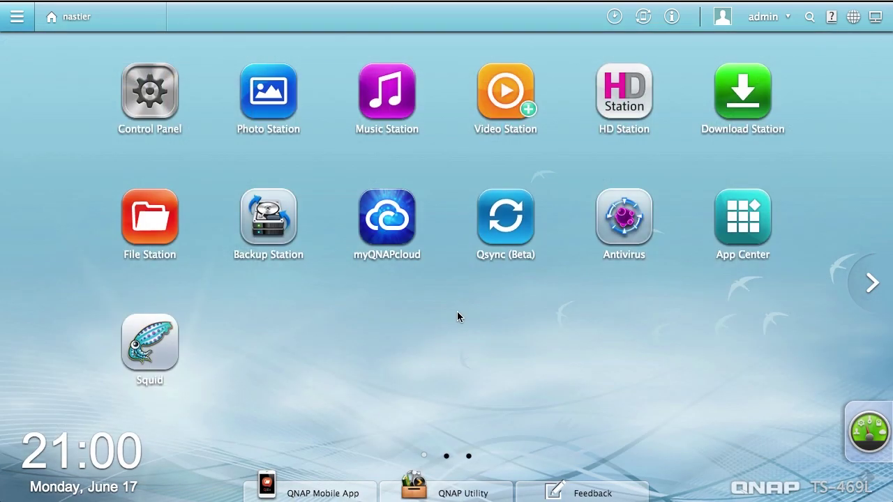